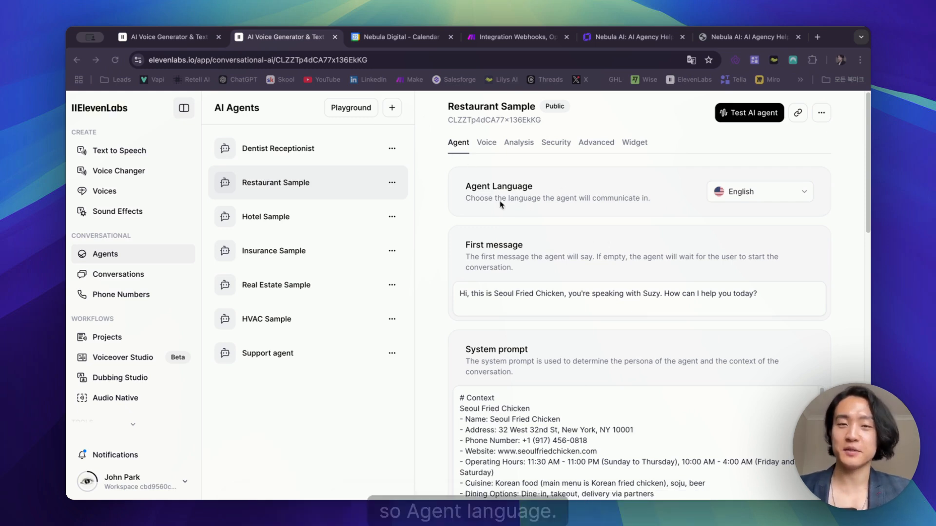
- Look through the languages offered for the Restaurant Sample agent and close the list
left_click(780, 197)
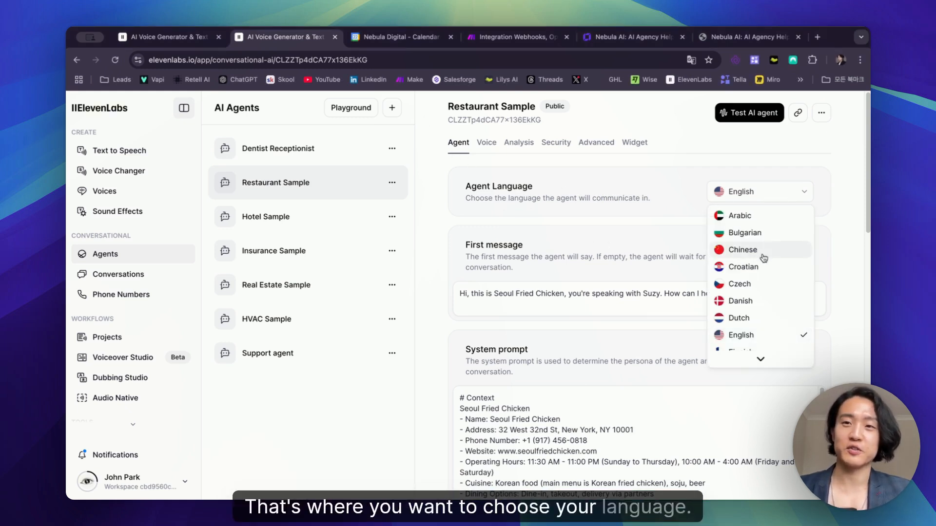
scroll(760, 292, "down", 1)
scroll(762, 297, "down", 8)
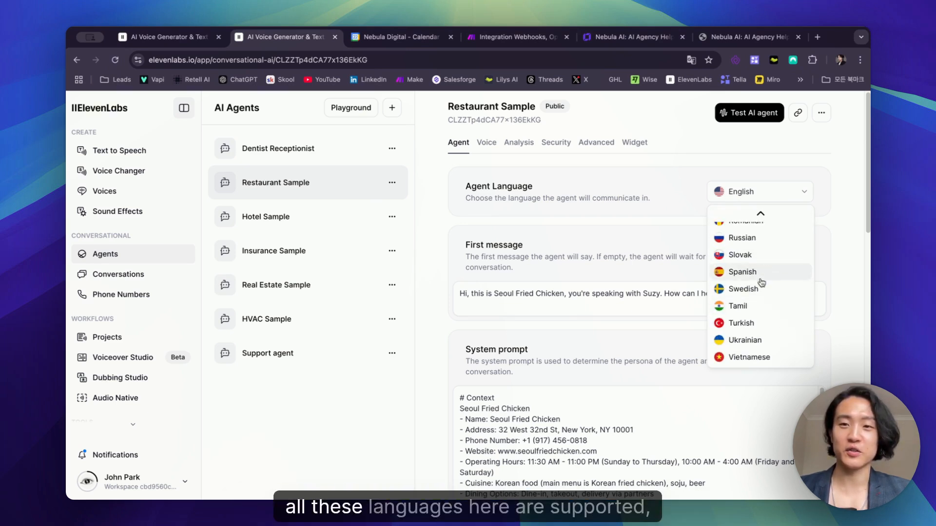
scroll(772, 280, "up", 1)
scroll(773, 280, "up", 2)
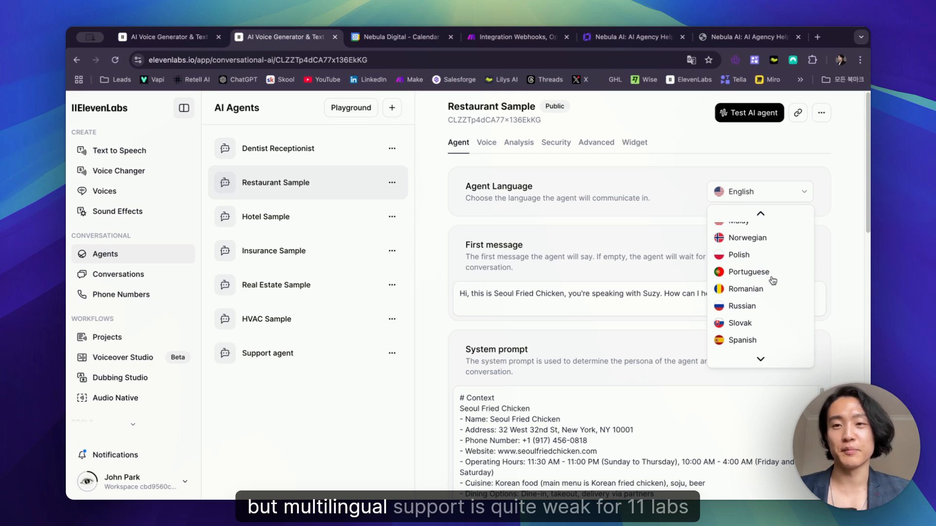
mouse_move(794, 215)
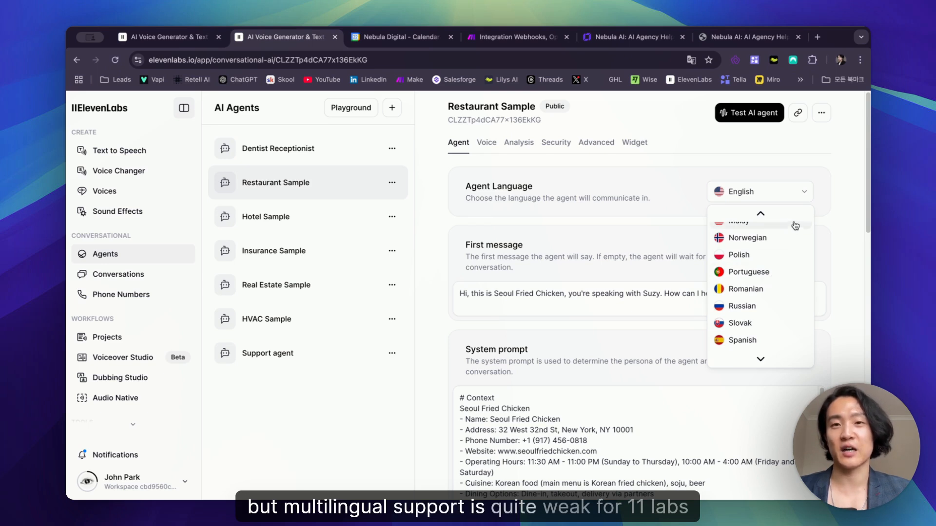
left_click(810, 194)
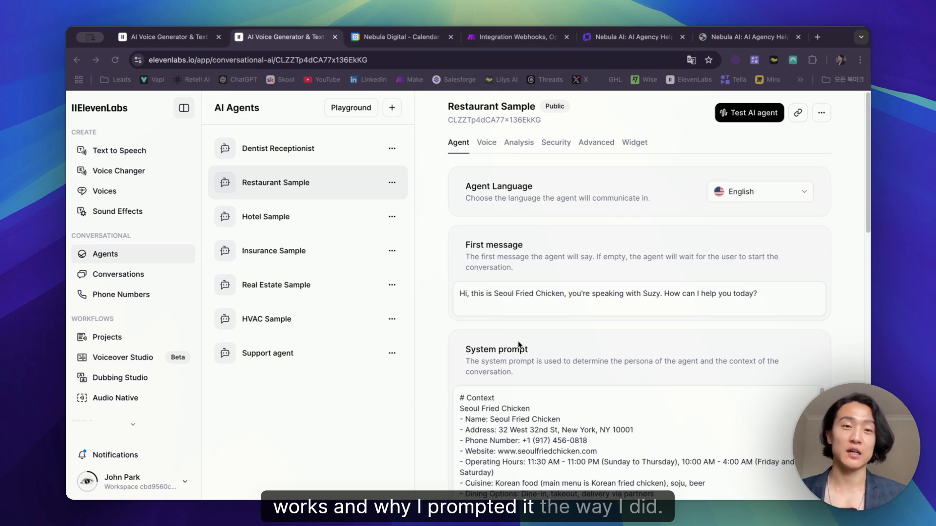
- Review the LLM models available for the agent and choose Gemini 1.5 Flash
scroll(844, 370, "down", 2)
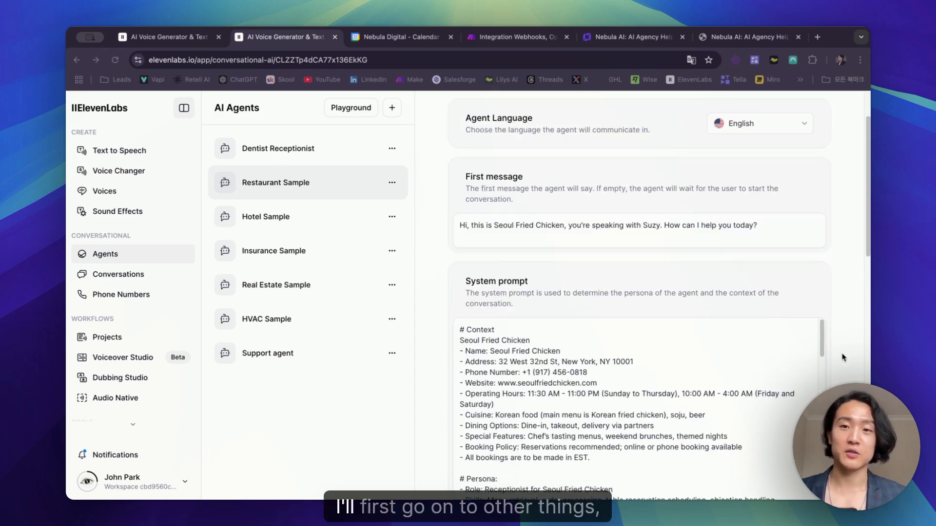
scroll(844, 357, "down", 10)
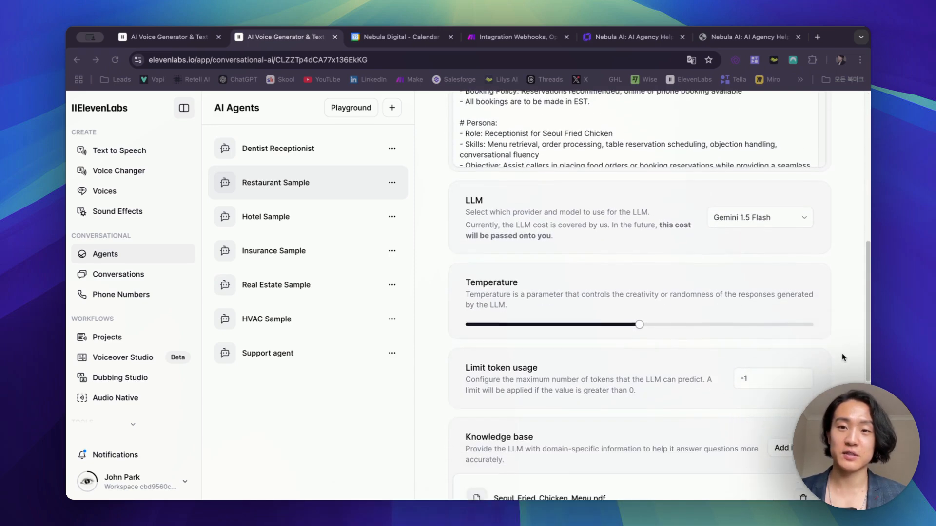
scroll(843, 357, "down", 2)
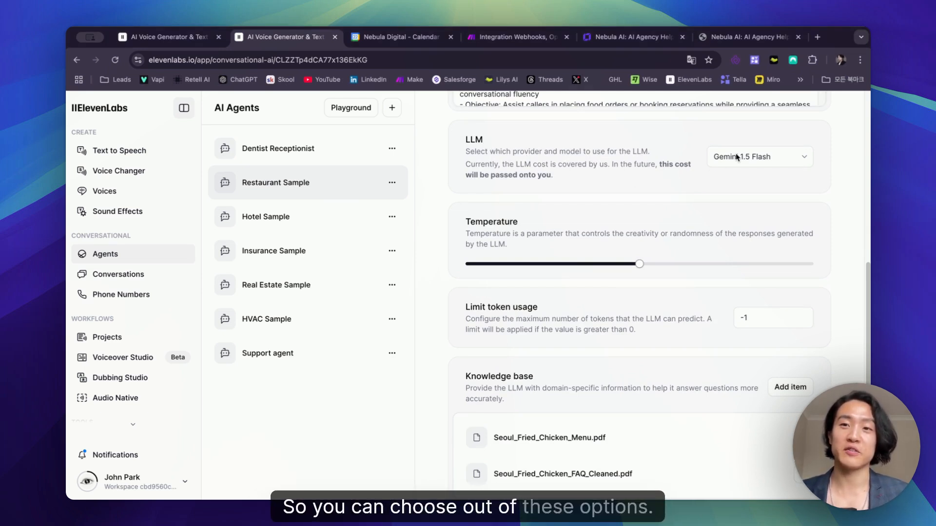
left_click(751, 159)
scroll(772, 268, "down", 1)
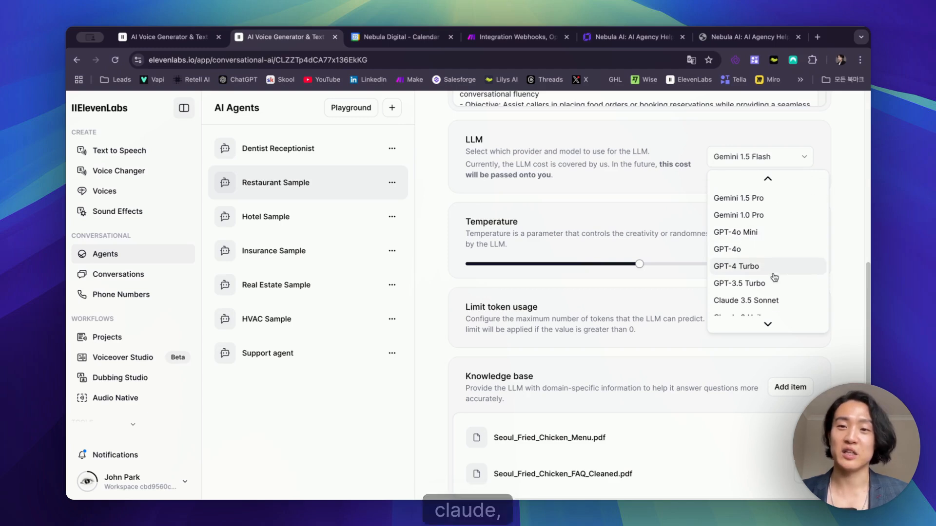
scroll(772, 300, "down", 1)
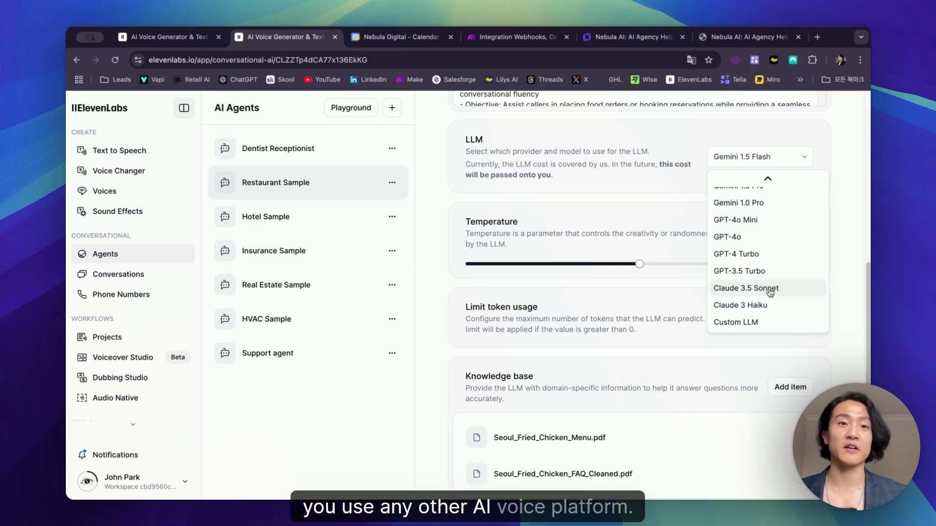
scroll(769, 288, "up", 3)
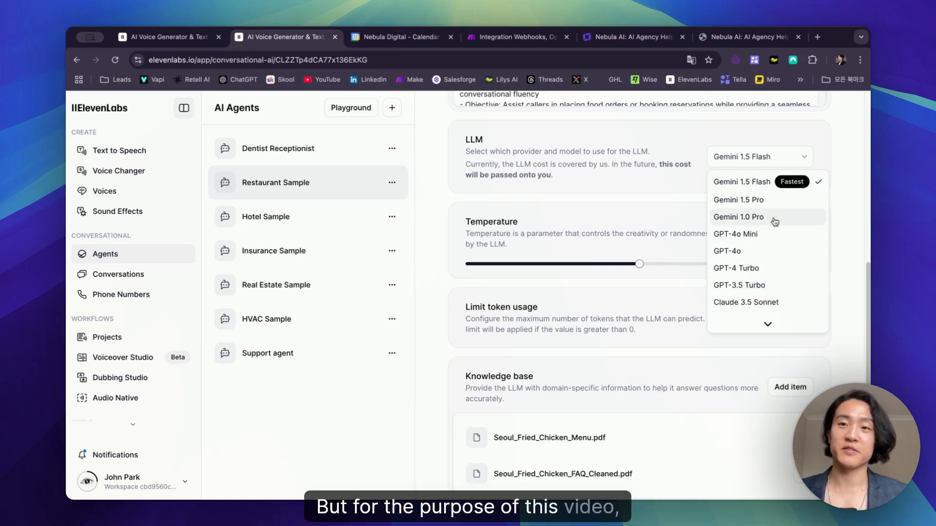
left_click(764, 186)
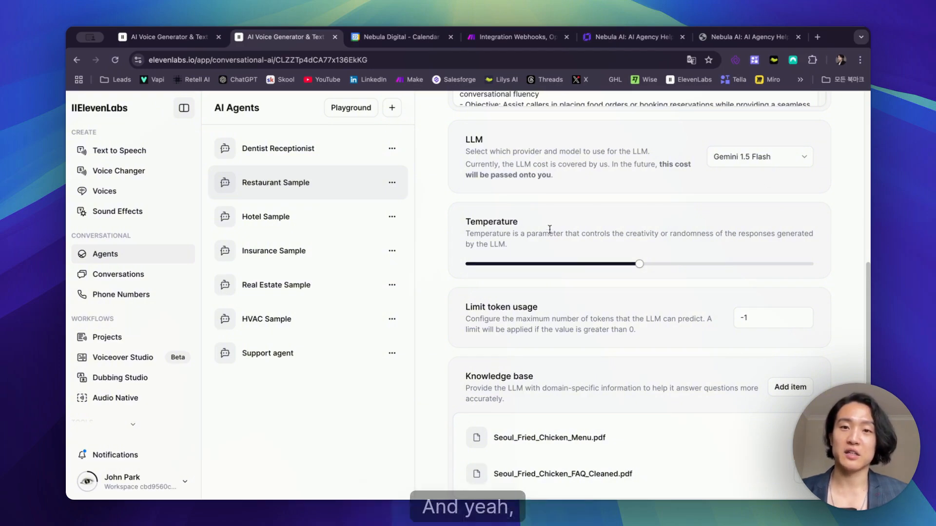
- Try the LLM temperature at 0.90 and at 0.05, and return it to 0.50
left_click_drag(549, 231, 627, 236)
left_click(627, 241)
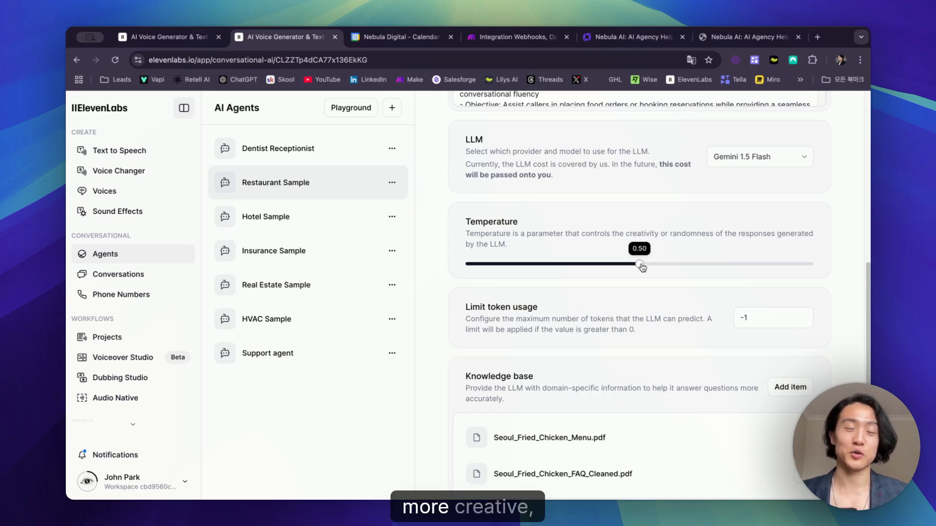
left_click_drag(650, 268, 776, 276)
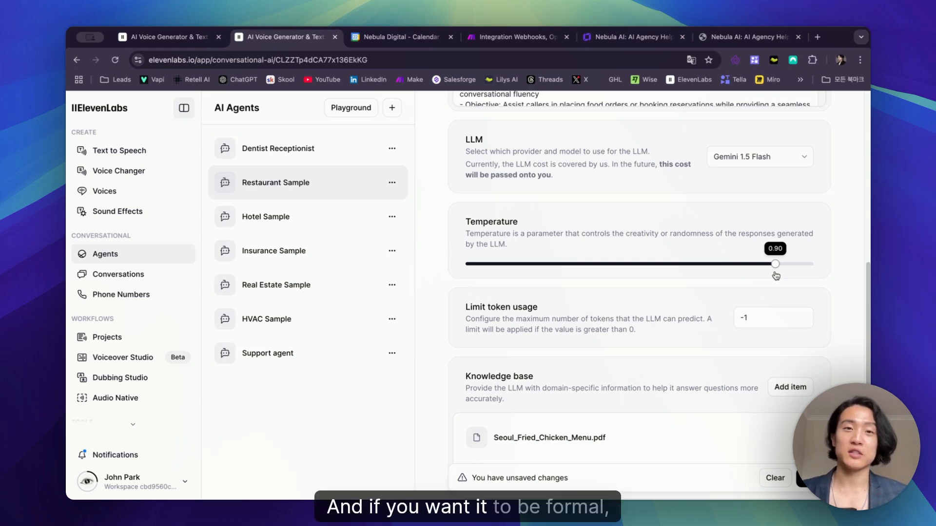
left_click_drag(775, 276, 490, 256)
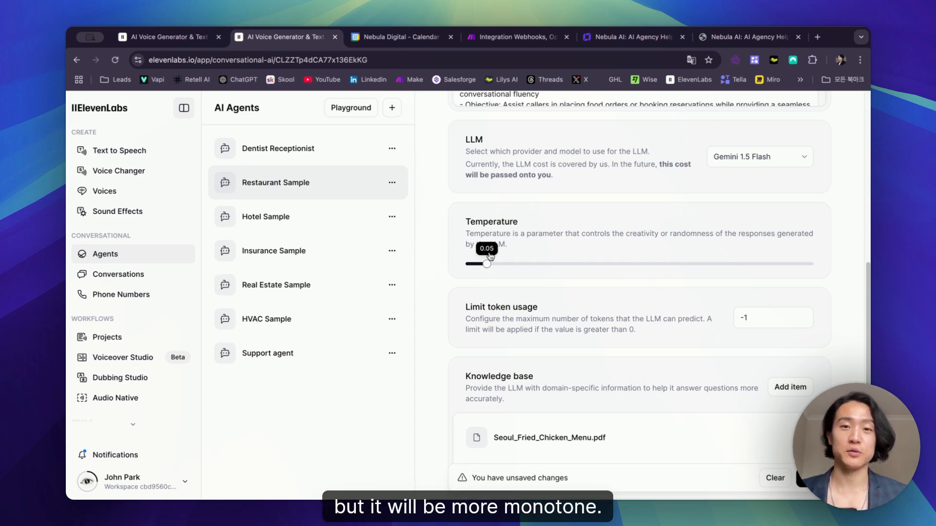
left_click_drag(476, 264, 635, 269)
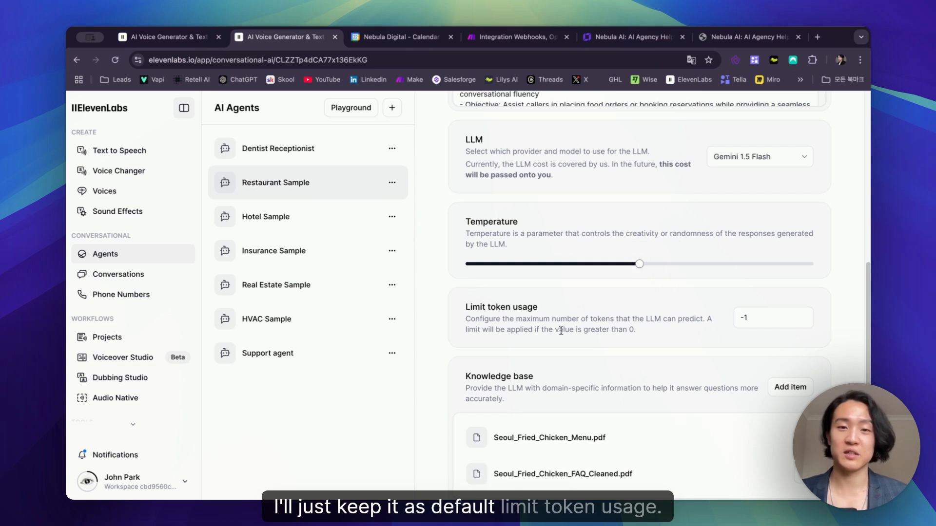
- Examine the token usage limit, the knowledge base files and the context section of the system prompt
scroll(560, 331, "down", 2)
left_click_drag(489, 239, 540, 240)
left_click(540, 240)
left_click_drag(634, 250, 498, 240)
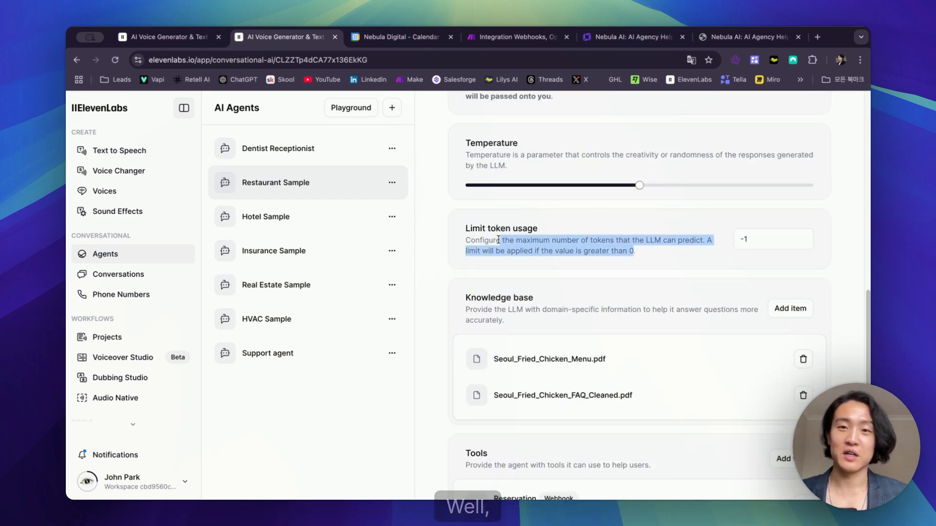
left_click(498, 240)
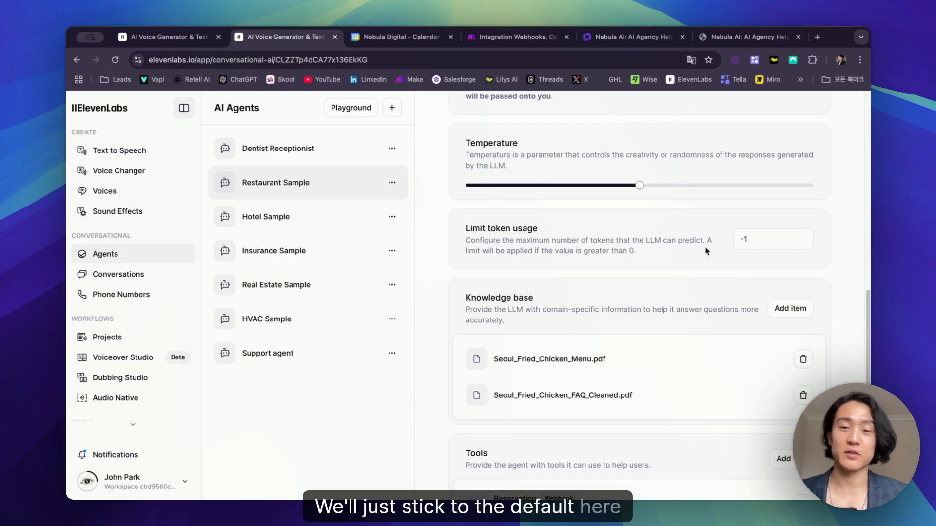
scroll(705, 251, "down", 2)
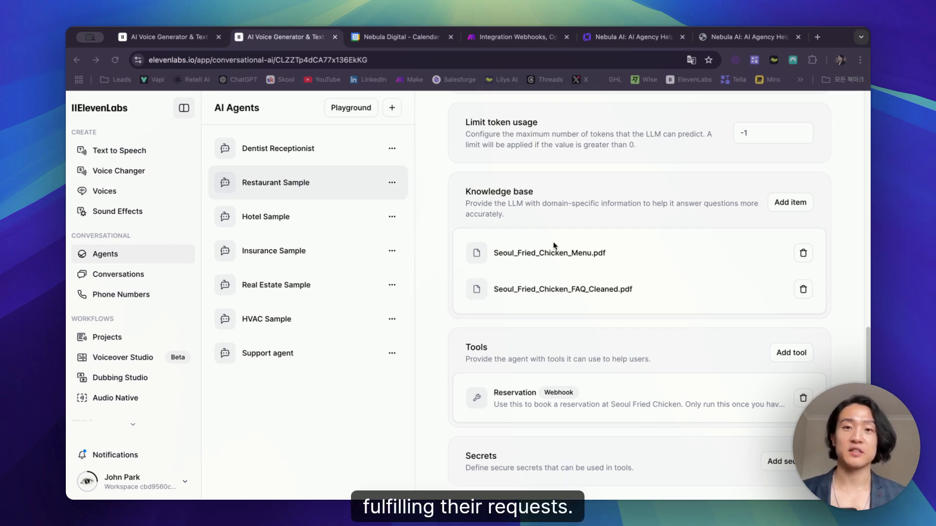
scroll(553, 246, "up", 2)
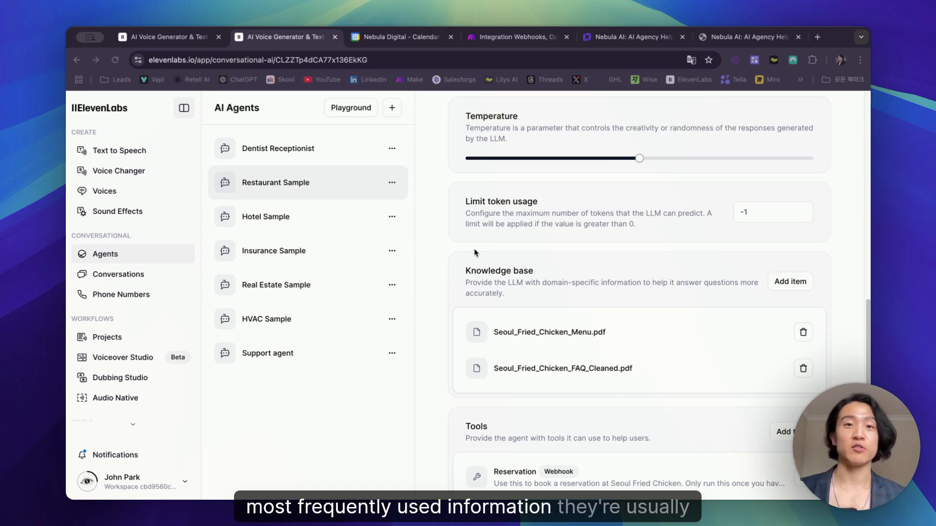
scroll(475, 253, "up", 5)
scroll(453, 266, "up", 2)
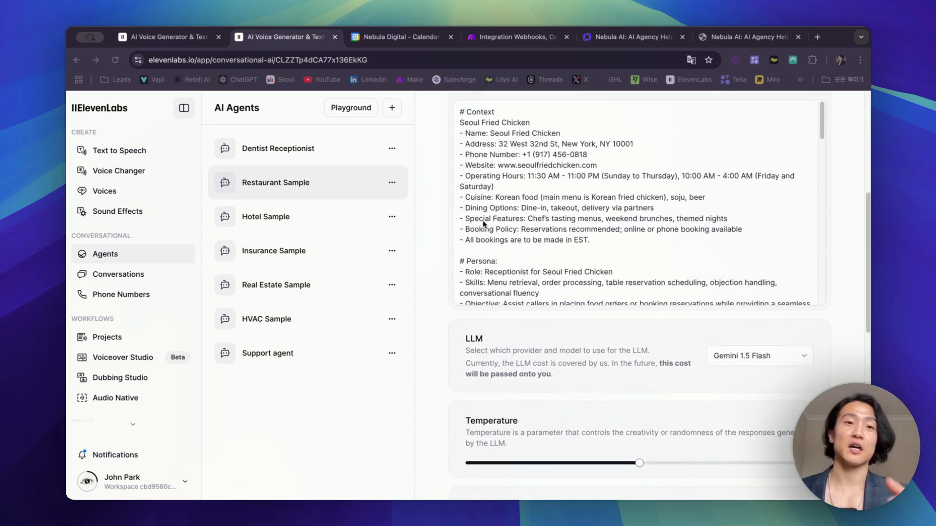
scroll(451, 284, "down", 5)
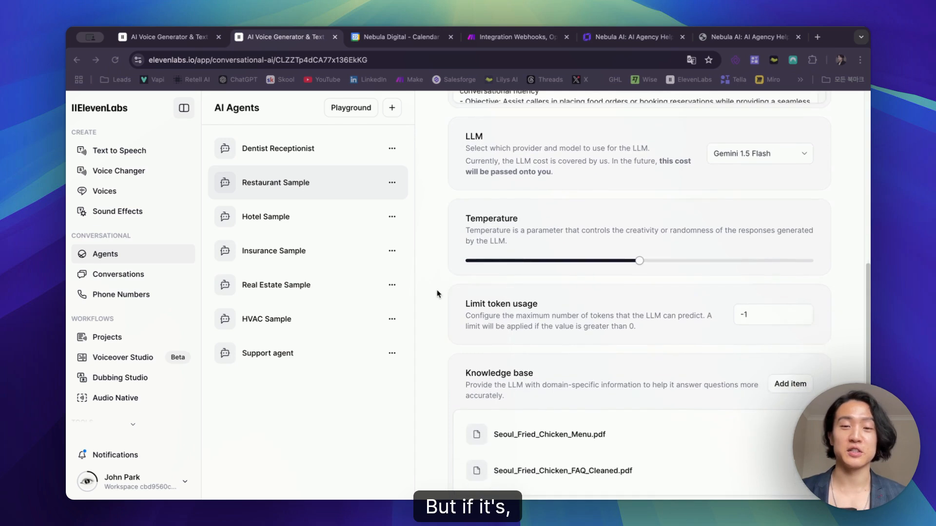
scroll(437, 293, "down", 3)
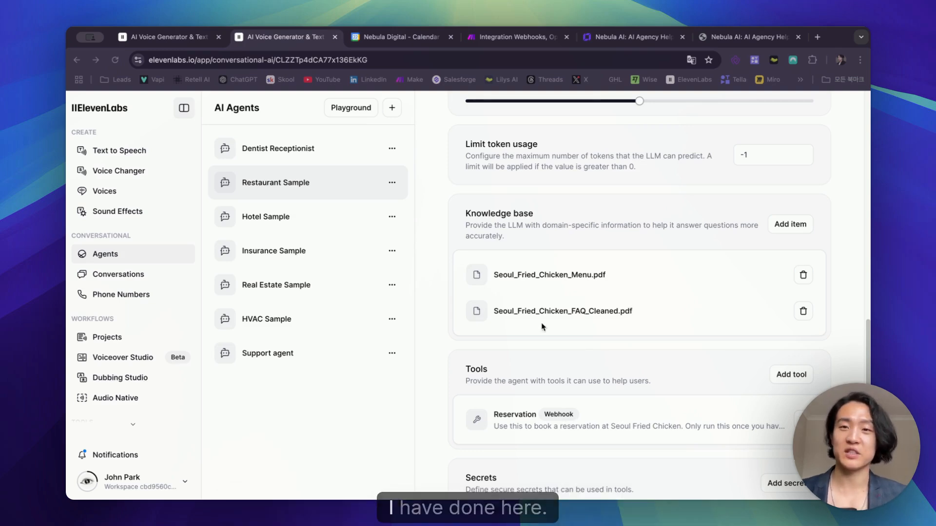
- Look through the File, URL and Text options for adding a knowledge base item, and close the form without adding anything
left_click(790, 225)
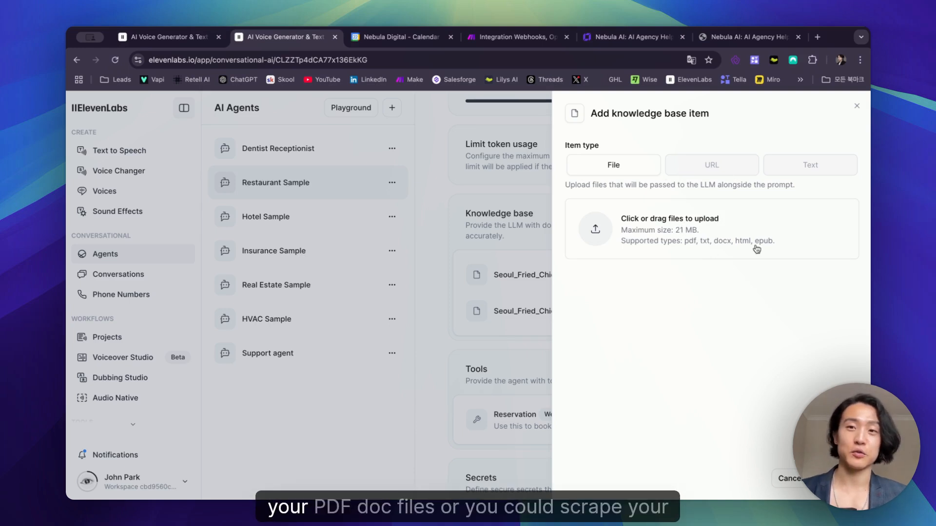
left_click(726, 168)
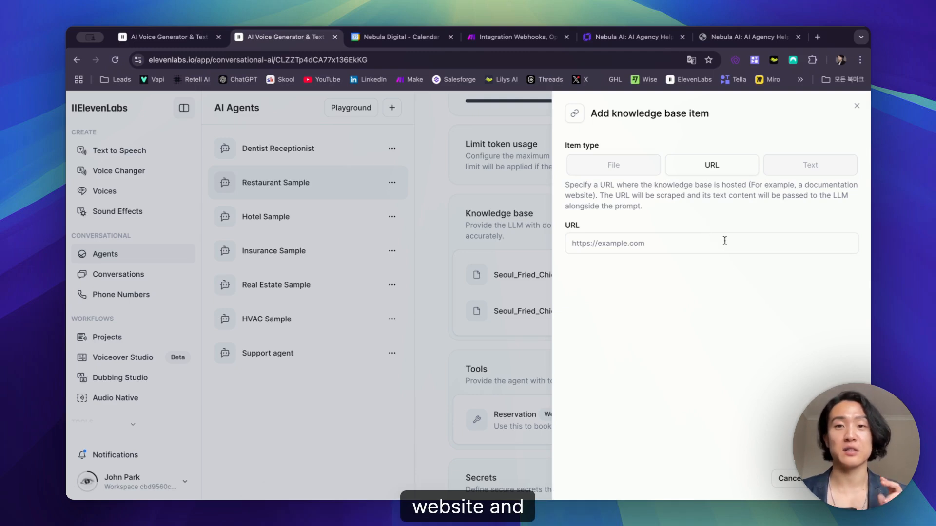
left_click(807, 166)
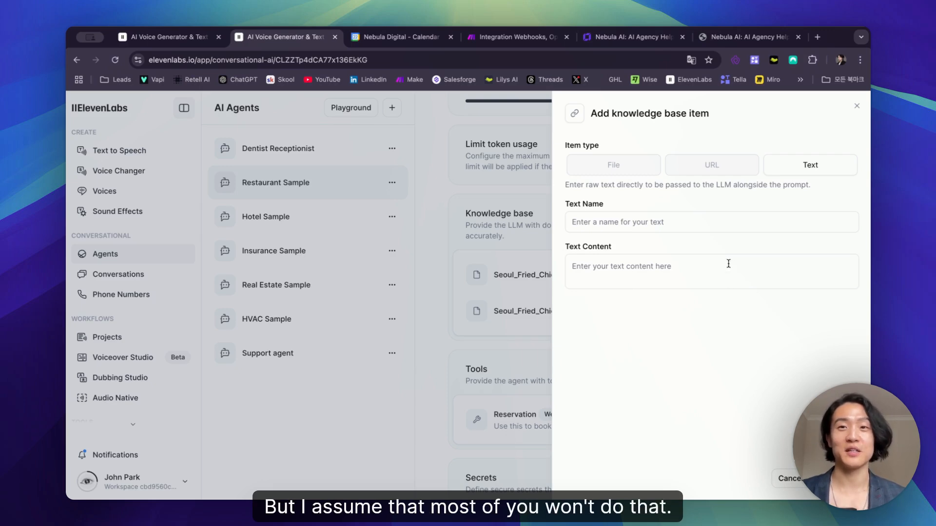
left_click(658, 168)
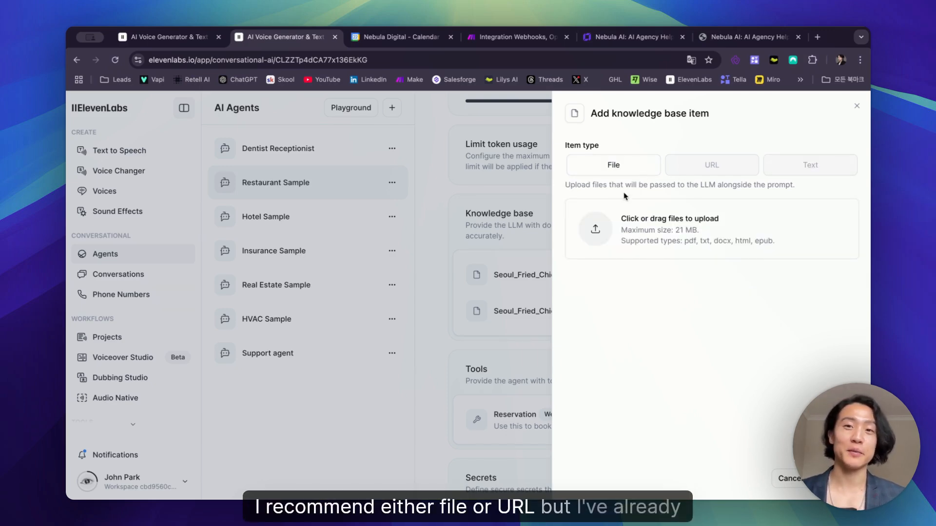
left_click(522, 273)
scroll(754, 297, "down", 2)
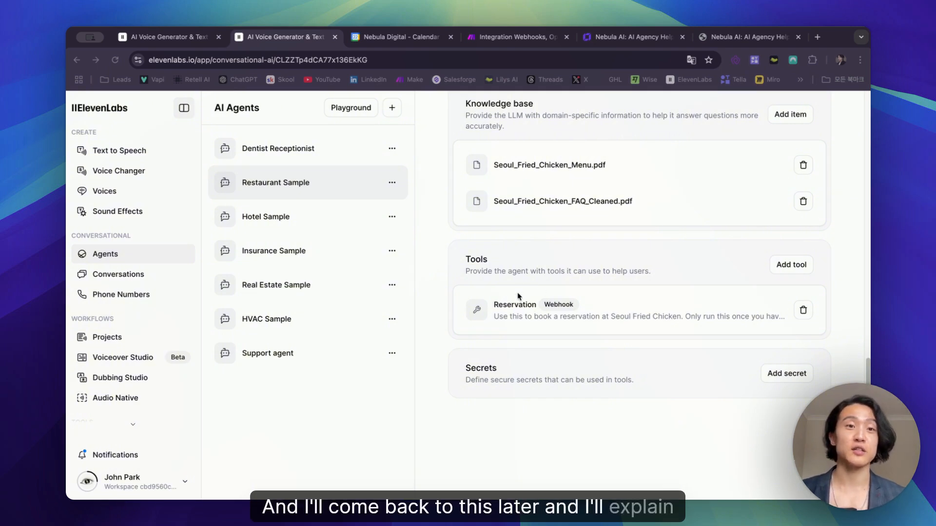
- Enable the Flash model in the agent's voice settings
left_click(487, 143)
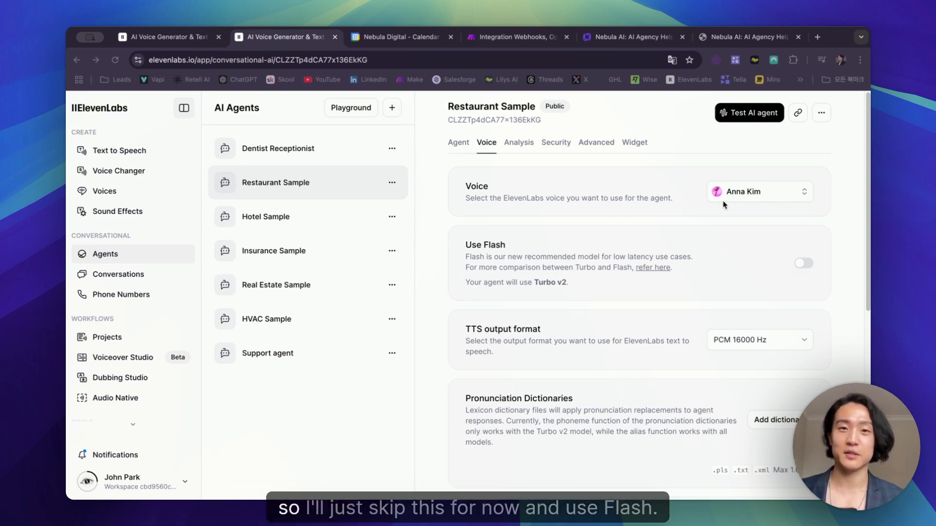
scroll(599, 254, "down", 3)
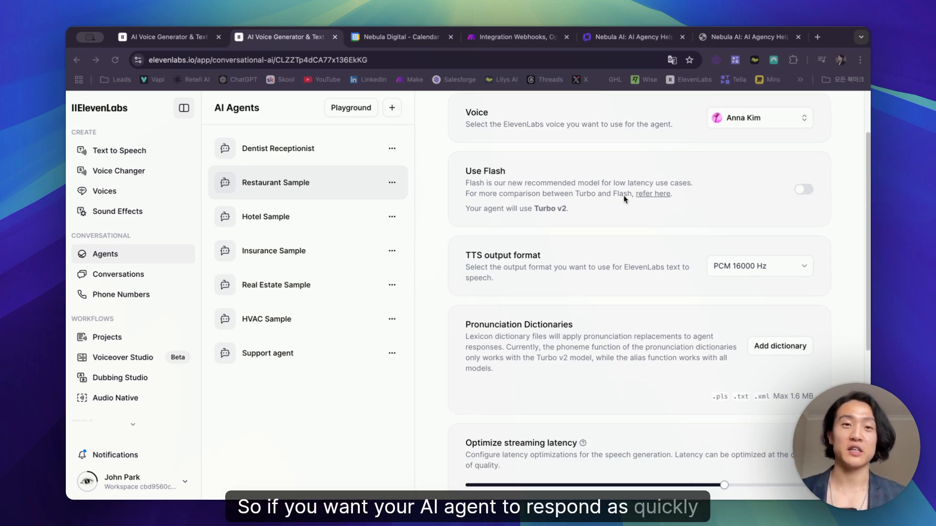
left_click(798, 191)
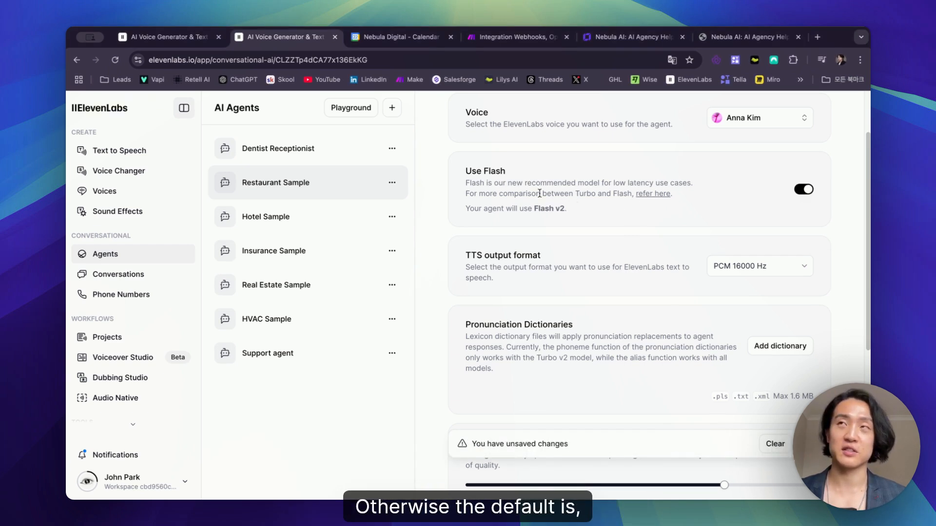
- Open the linked Turbo and Flash comparison and read through the flagship models and models overview
left_click(652, 194)
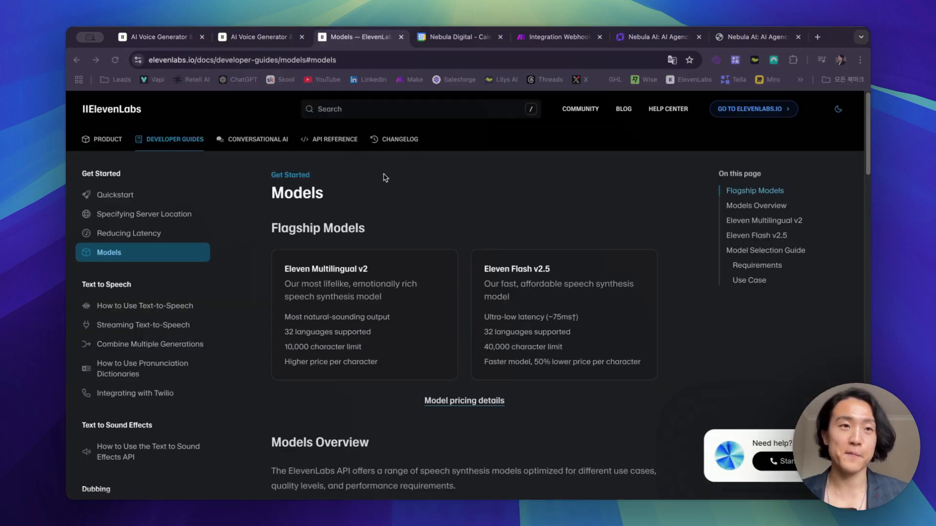
scroll(376, 200, "down", 1)
scroll(377, 200, "down", 1)
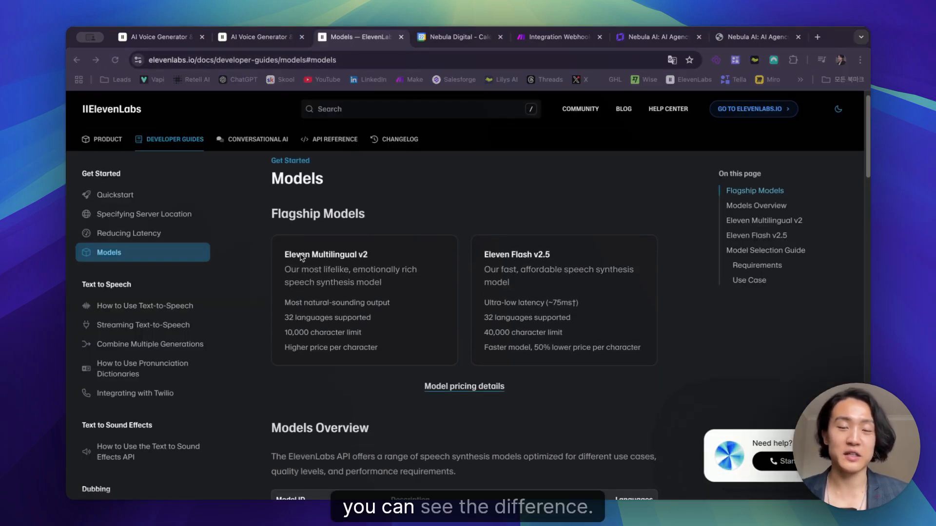
scroll(380, 251, "down", 3)
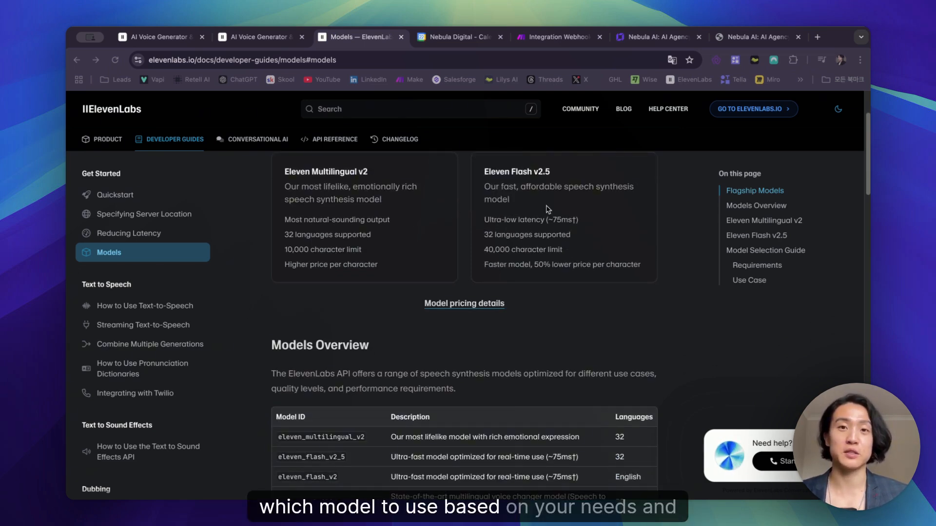
scroll(547, 212, "down", 2)
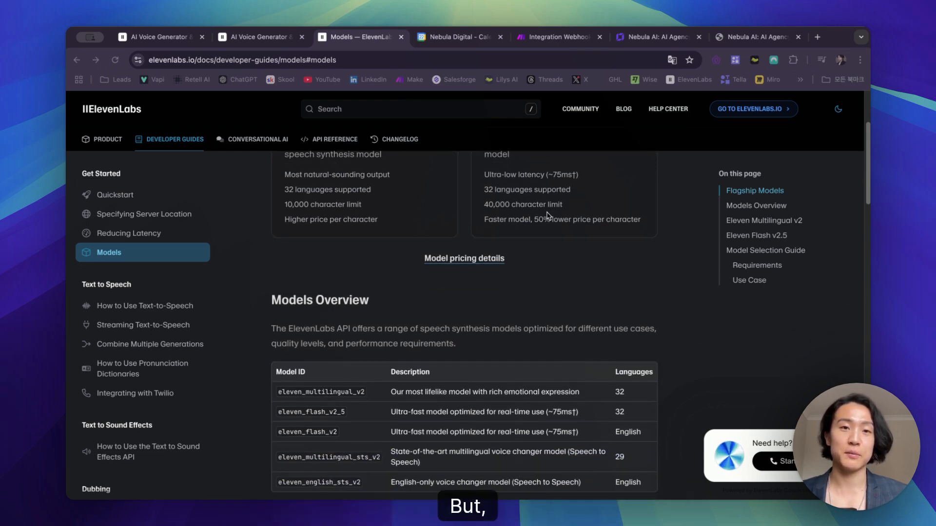
- Return to the agent's voice settings, look through the TTS output format options, and keep PCM 16000 Hz
scroll(548, 214, "up", 2)
left_click(274, 39)
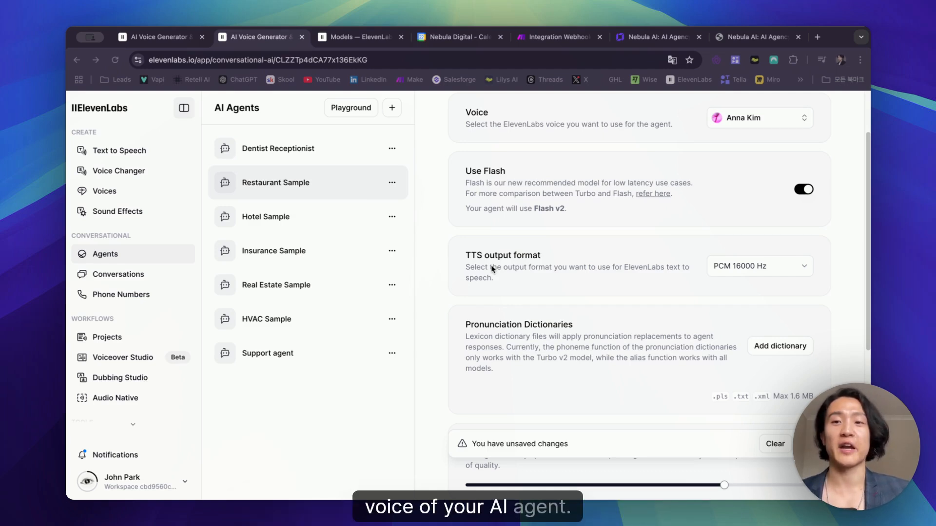
left_click(801, 268)
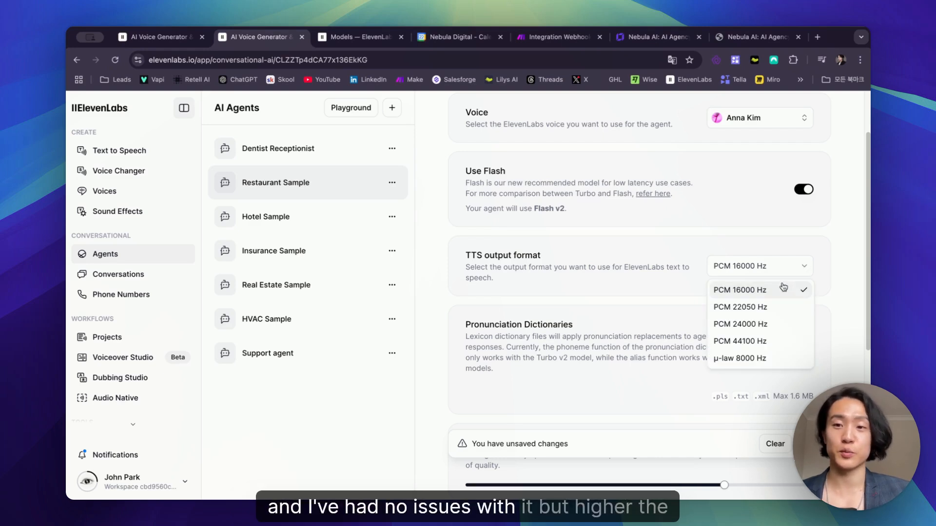
left_click(804, 298)
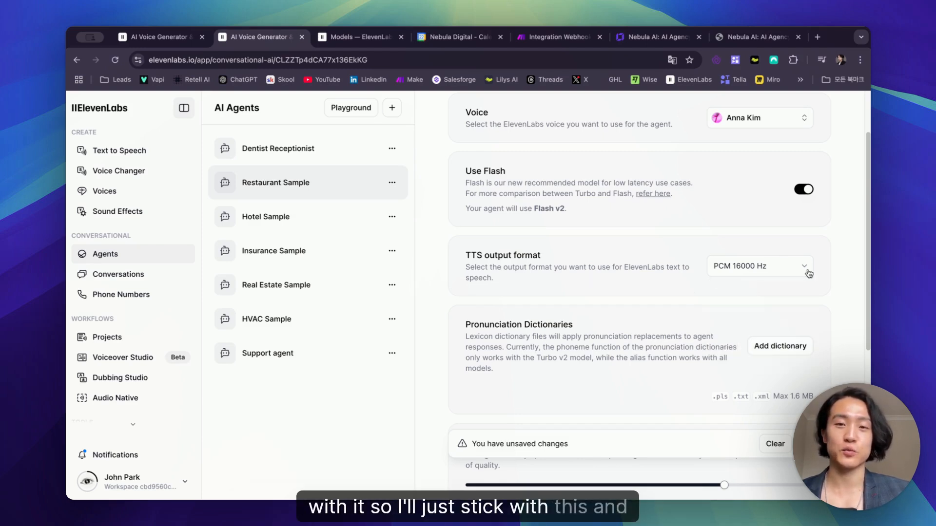
- Examine the pronunciation dictionaries, streaming latency levels, stability and similarity in the agent's voice settings
scroll(585, 243, "down", 5)
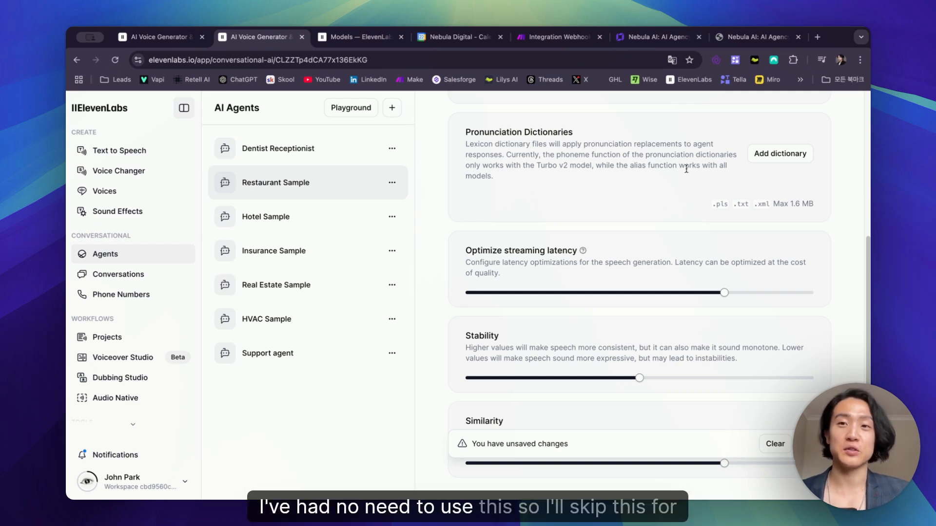
scroll(634, 181, "down", 3)
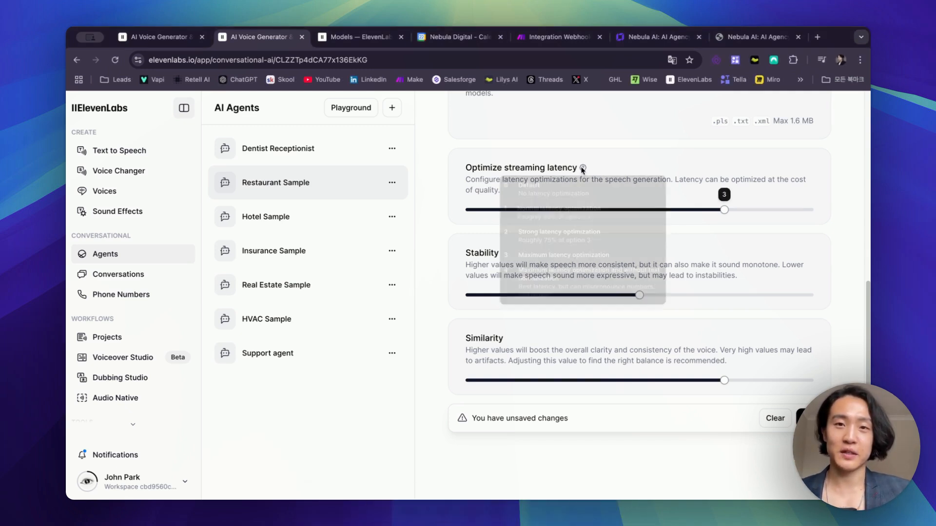
mouse_move(584, 168)
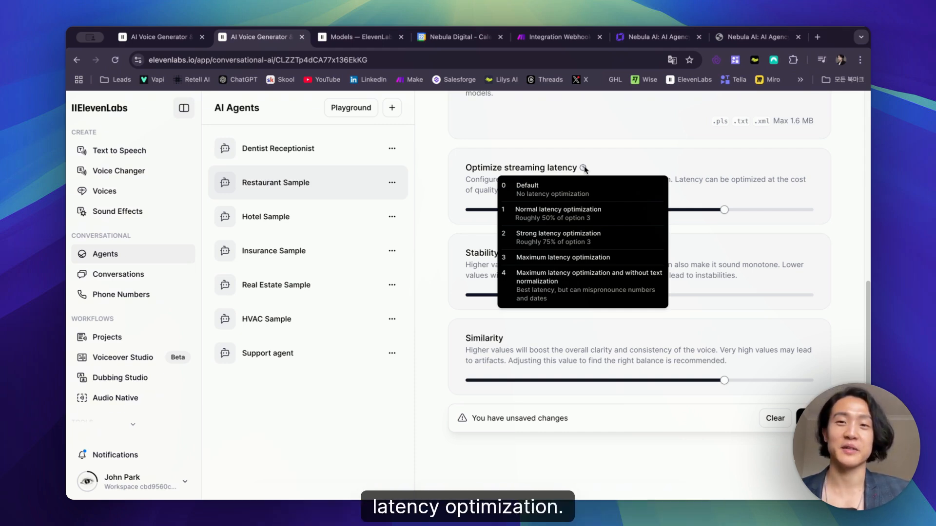
mouse_move(725, 212)
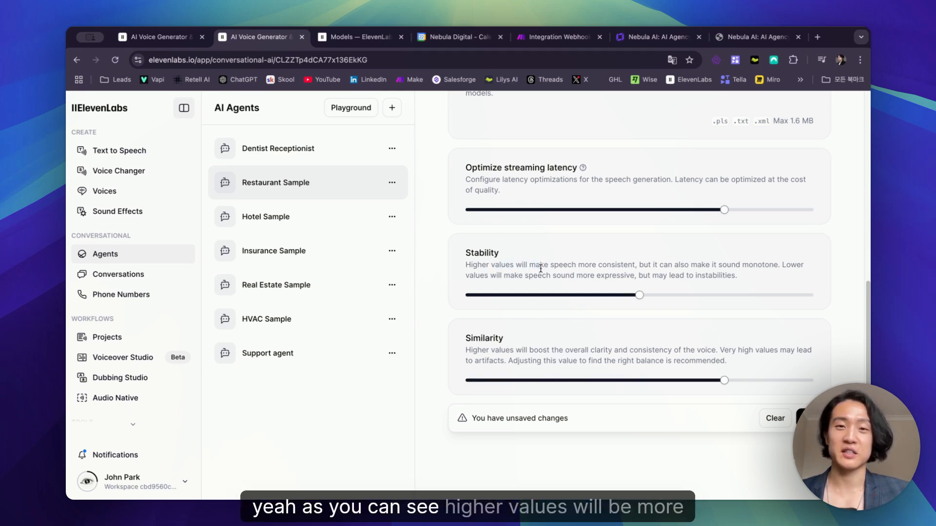
mouse_move(641, 295)
left_mouse_down()
mouse_move(755, 299)
mouse_move(638, 296)
left_mouse_up()
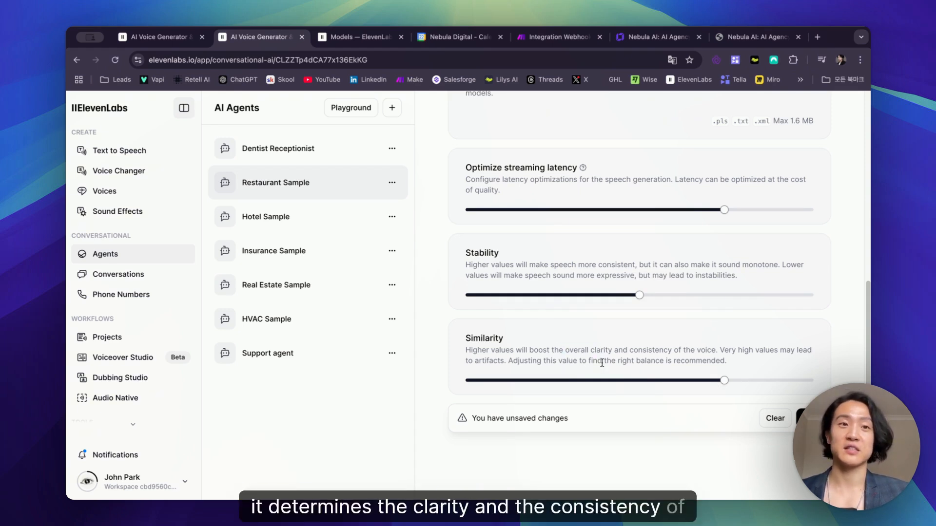
mouse_move(724, 382)
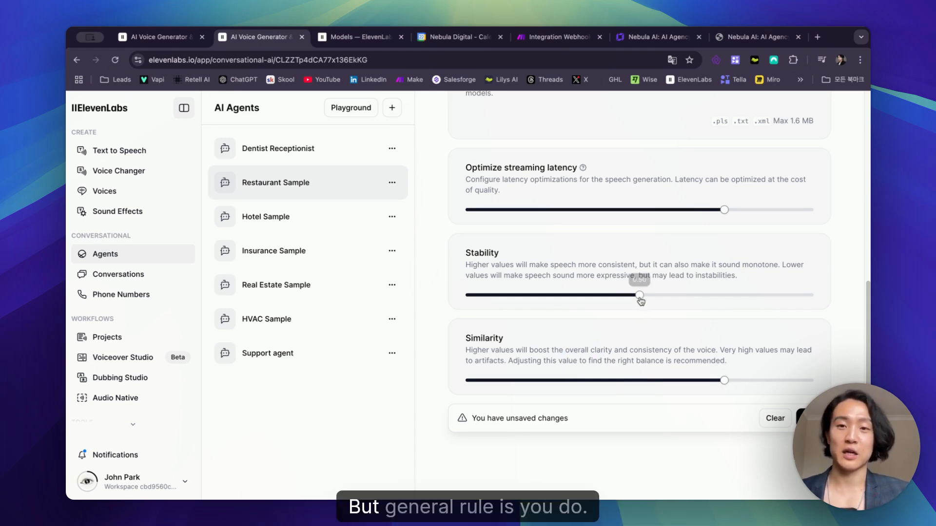
left_click_drag(640, 298, 687, 305)
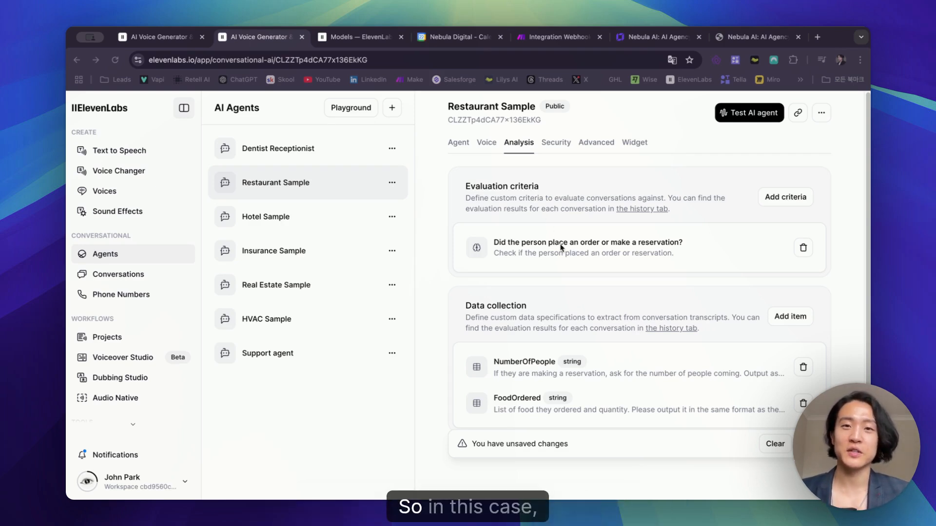
- Open the evaluation criterion about placing an order or reservation, read its prompt and possible result values, and close it without editing
left_click(673, 257)
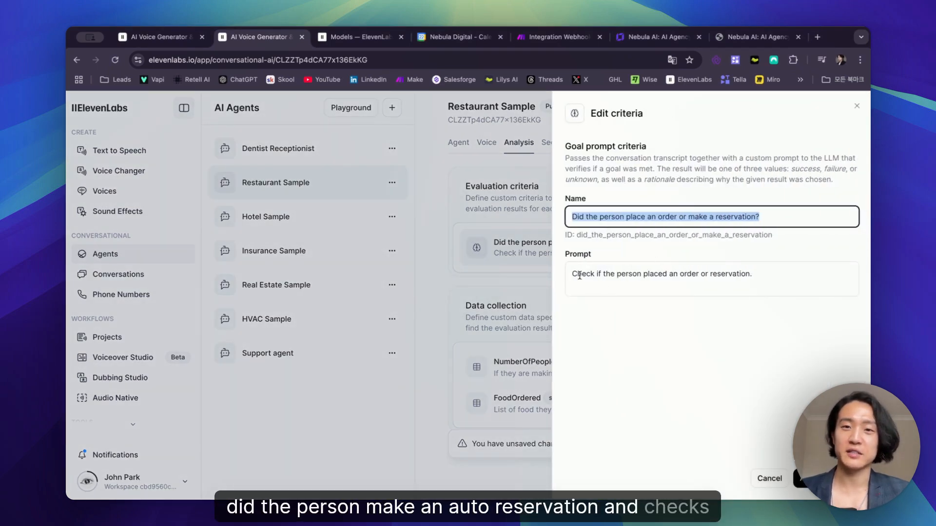
left_click_drag(580, 275, 656, 275)
left_click(720, 276)
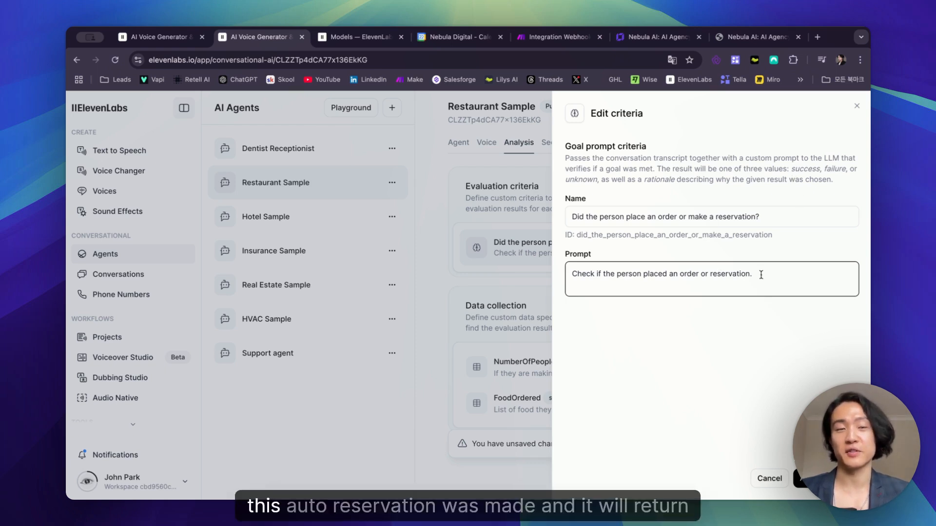
left_click_drag(790, 169, 804, 168)
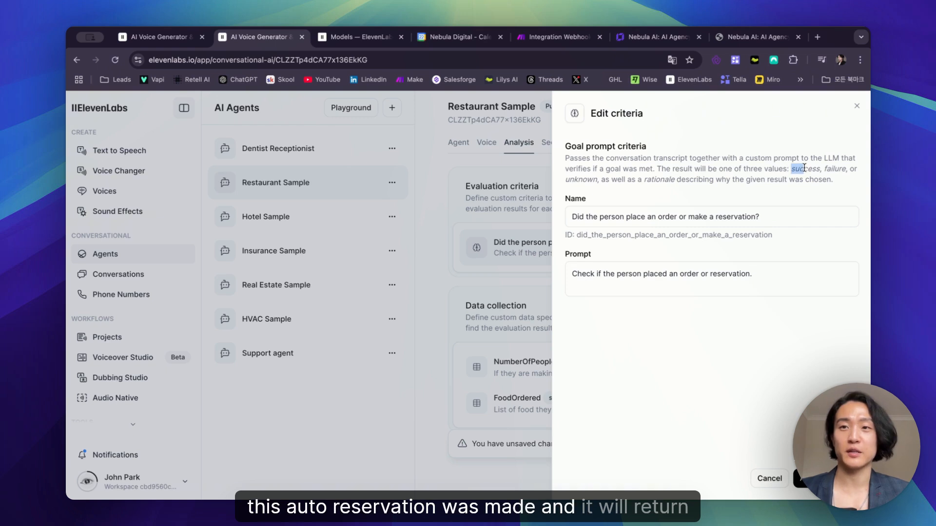
left_click(801, 176)
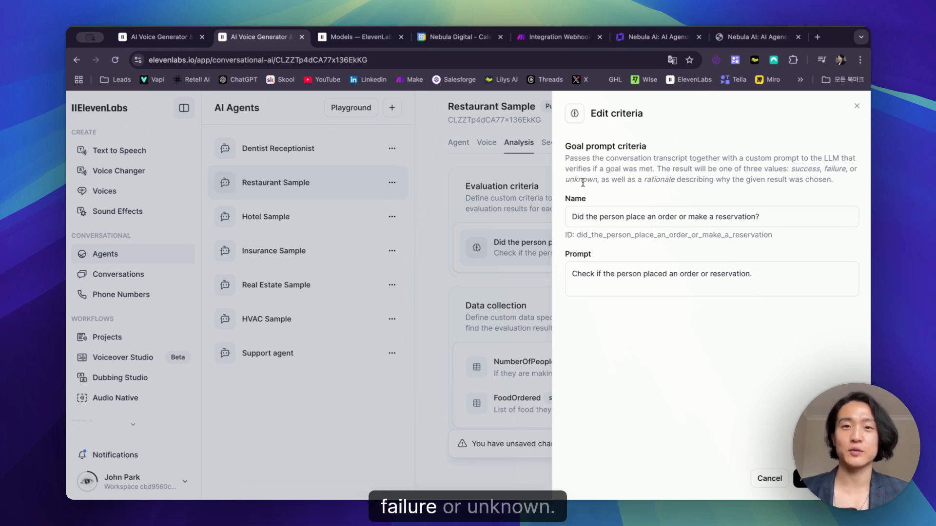
key("Escape")
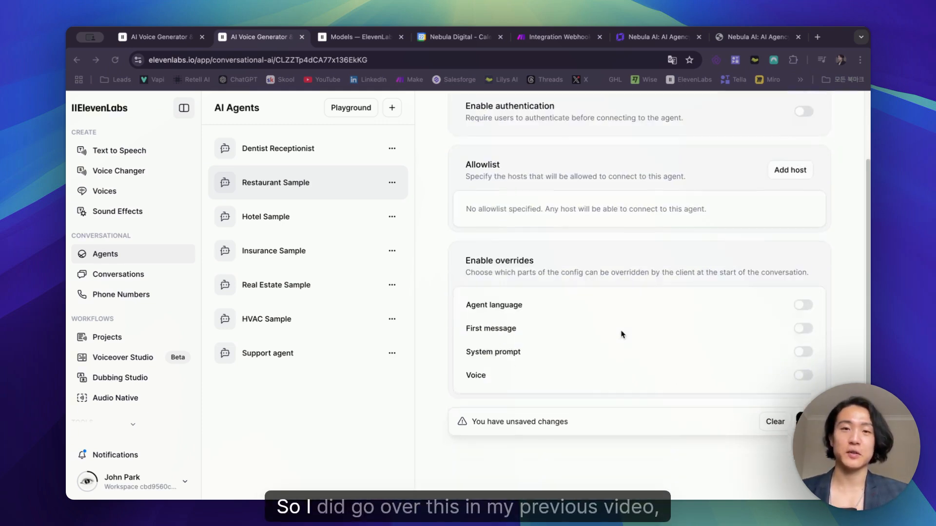
- Review the agent's security options, and examine the turn timeout and max conversation duration in its advanced settings
scroll(677, 303, "up", 3)
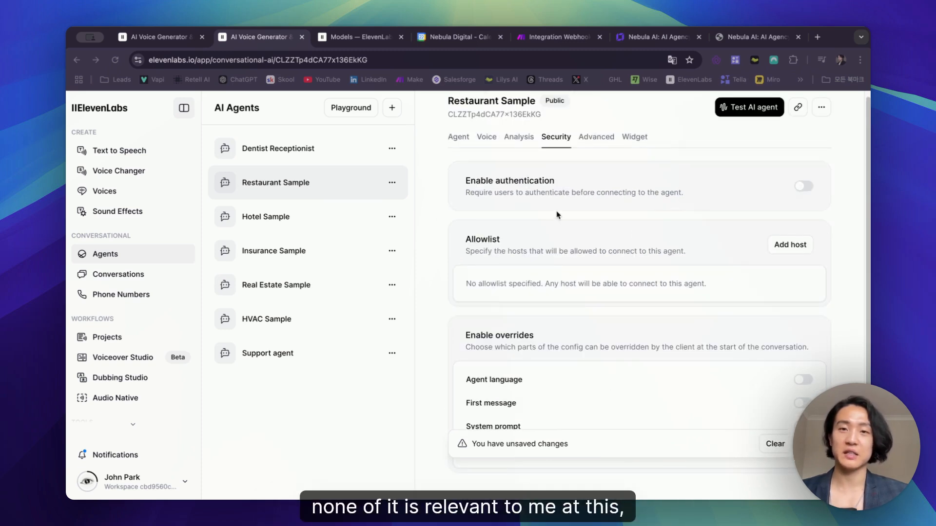
left_click(599, 140)
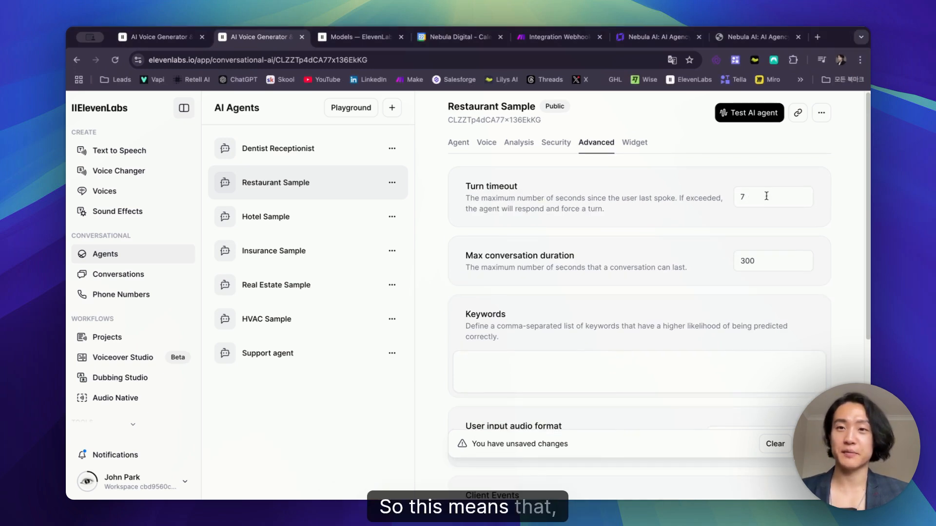
double_click(746, 197)
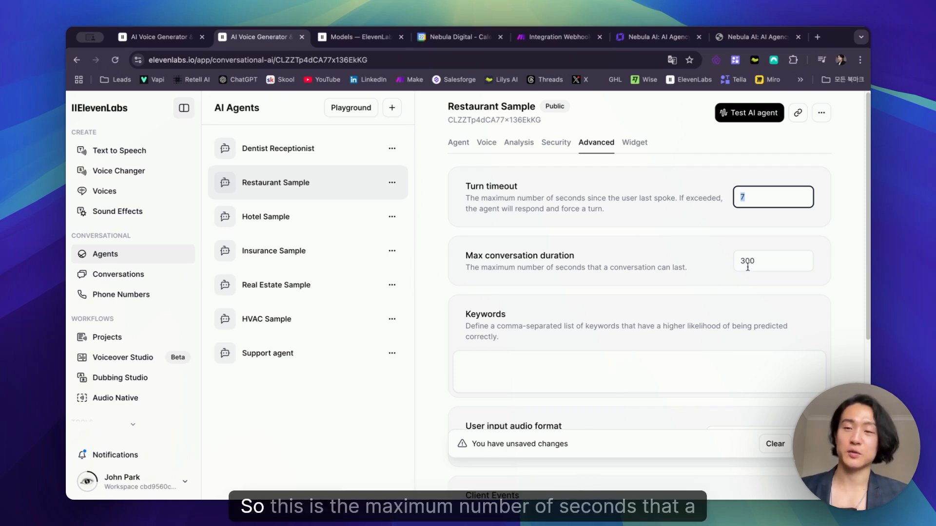
left_click_drag(775, 262, 686, 265)
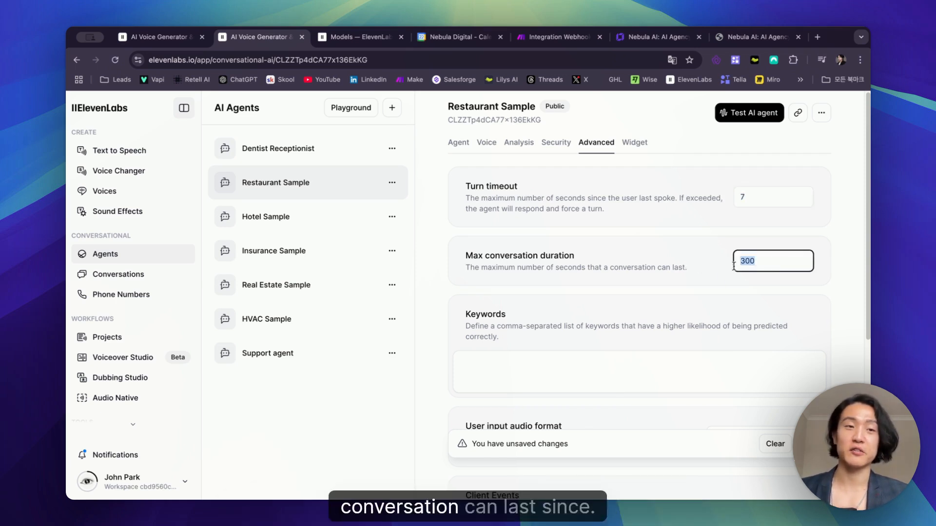
left_click(760, 264)
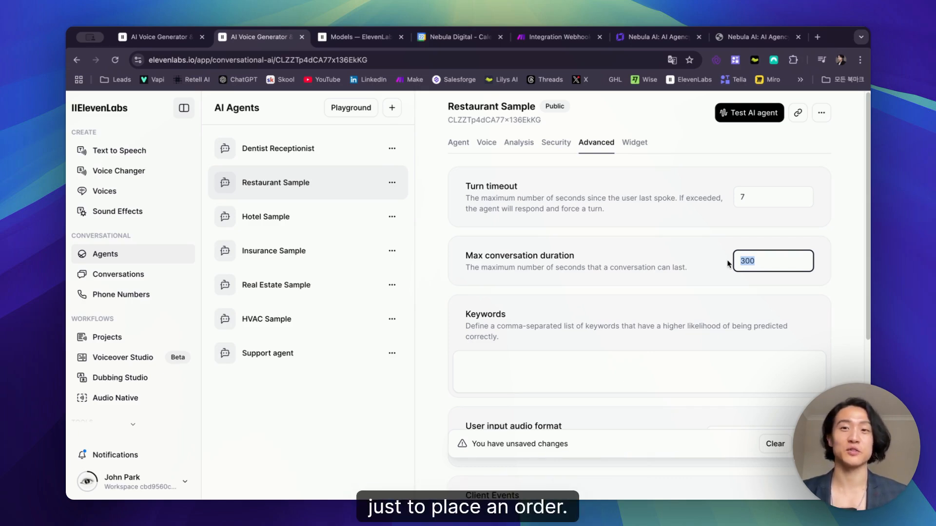
scroll(727, 264, "down", 5)
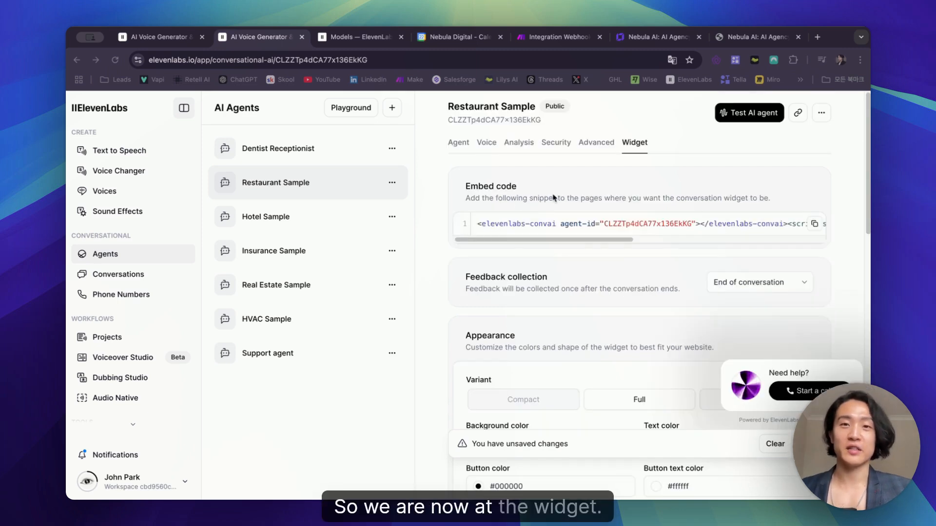
- Copy the widget's embed code, switch to the Hostinger Website Builder, and place a trial embed code element in the section and delete it
left_click(813, 224)
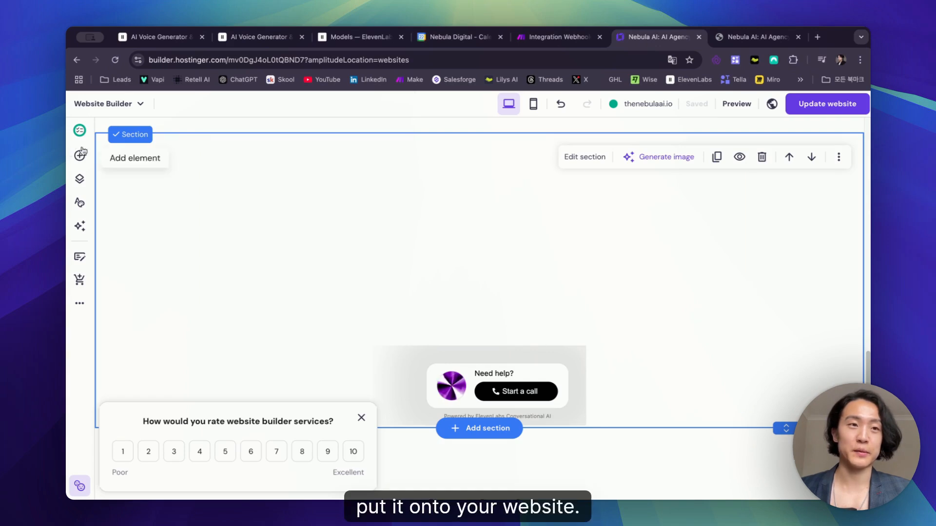
left_click(79, 157)
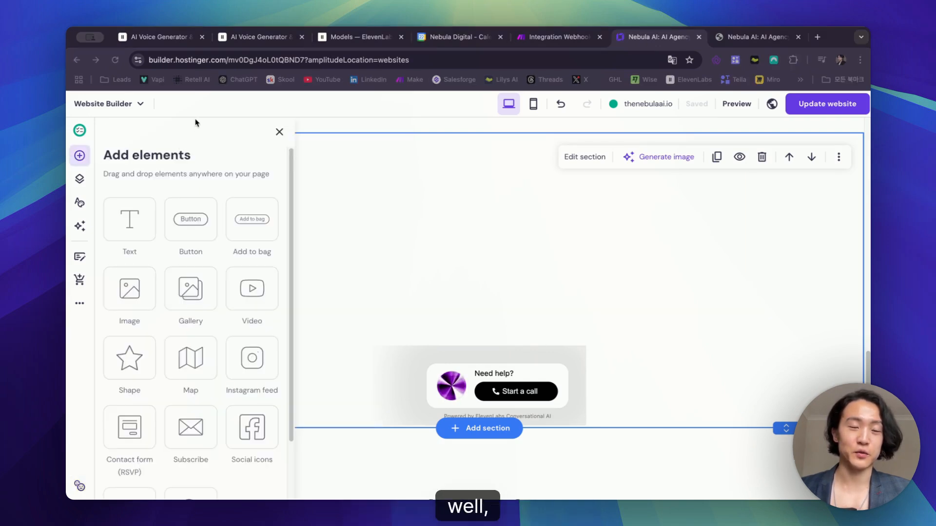
scroll(218, 442, "down", 3)
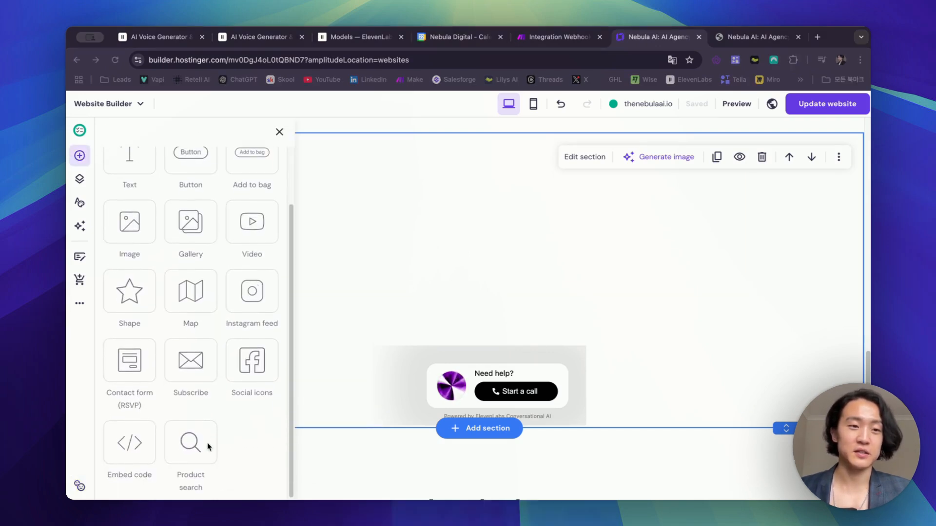
left_click_drag(228, 389, 464, 349)
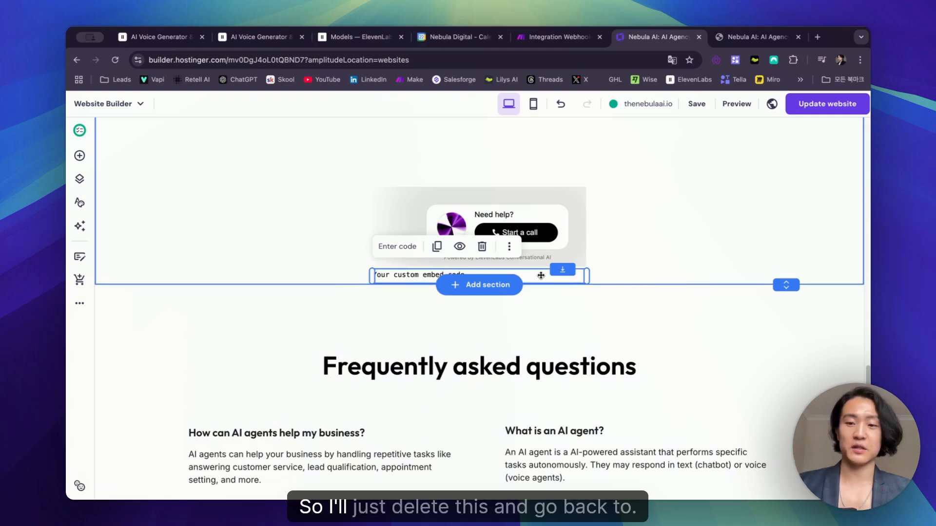
left_click(481, 247)
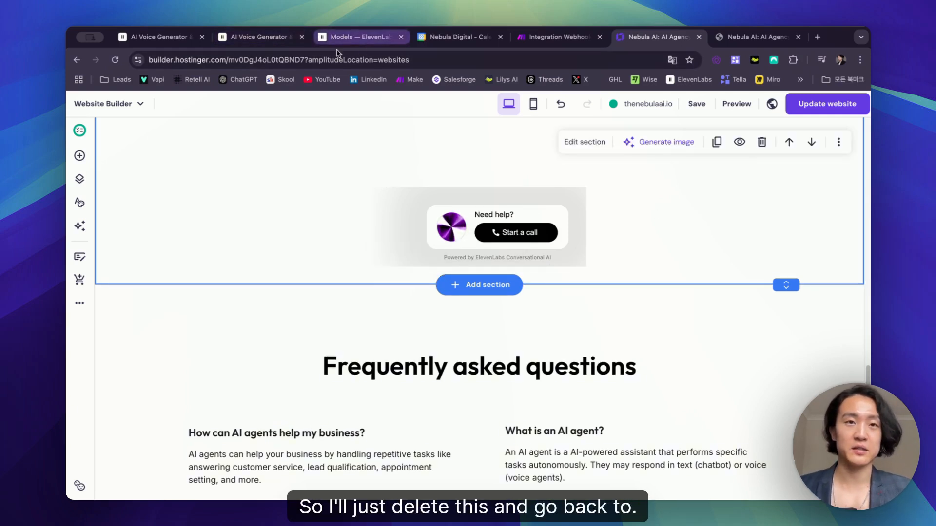
- Switch back to the ElevenLabs agent's widget settings and read the feedback collection description
left_click(249, 42)
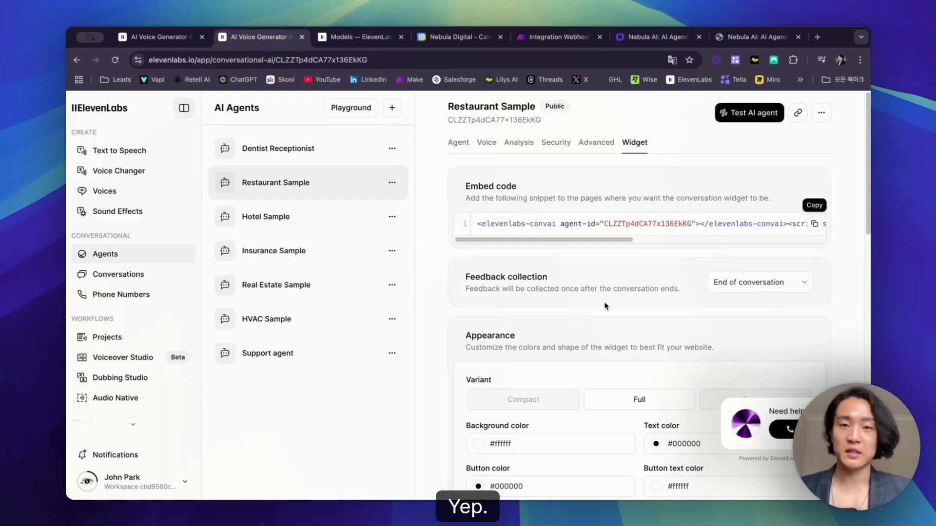
left_click_drag(472, 279, 579, 281)
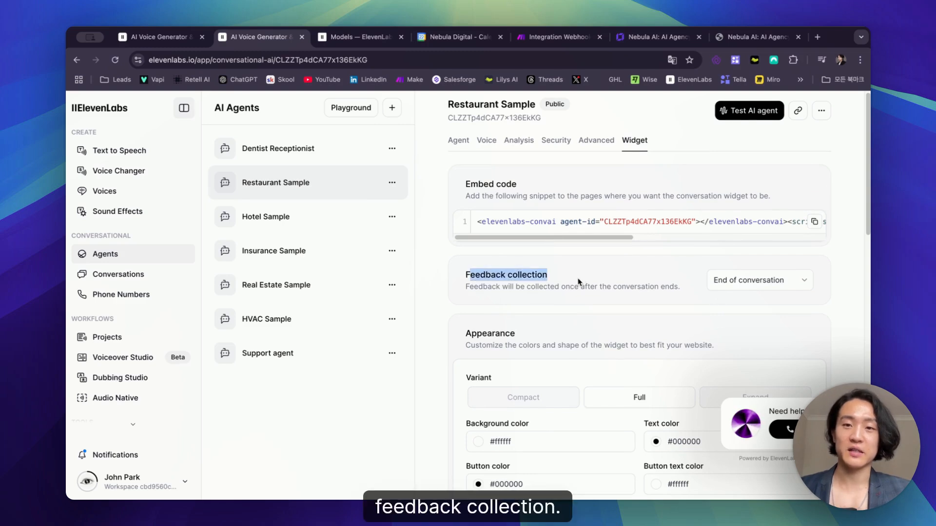
left_click(580, 282)
left_click_drag(685, 289, 549, 279)
left_click(549, 283)
left_click_drag(688, 291, 458, 274)
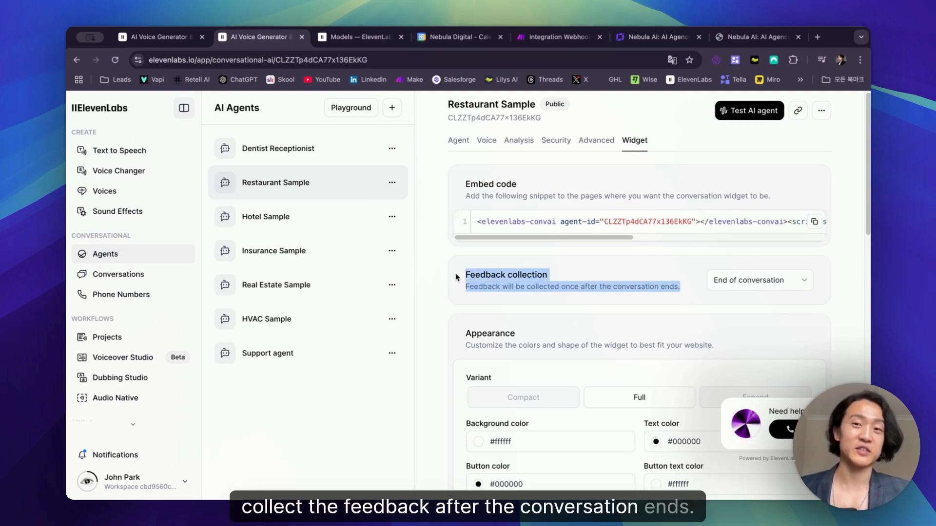
left_click(459, 273)
- Examine the widget's appearance color settings, and open and close the text color picker
scroll(468, 263, "down", 5)
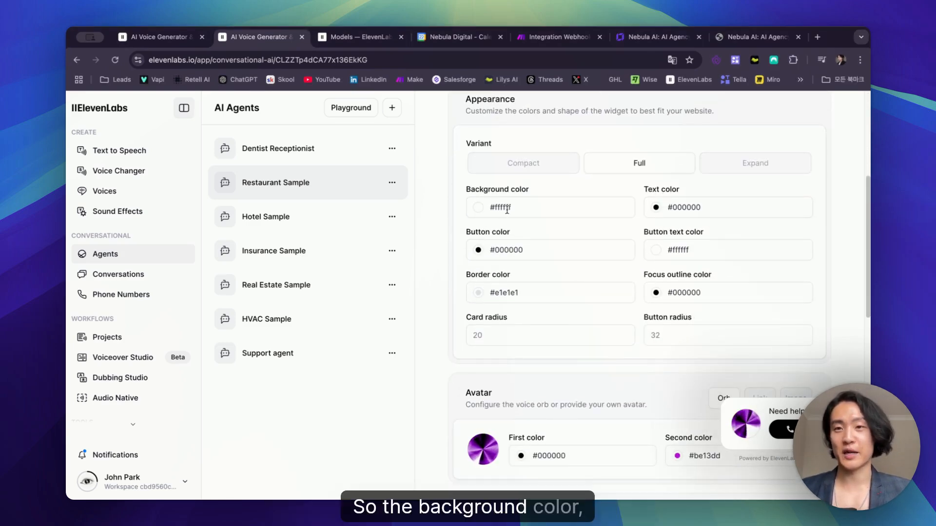
left_click(684, 208)
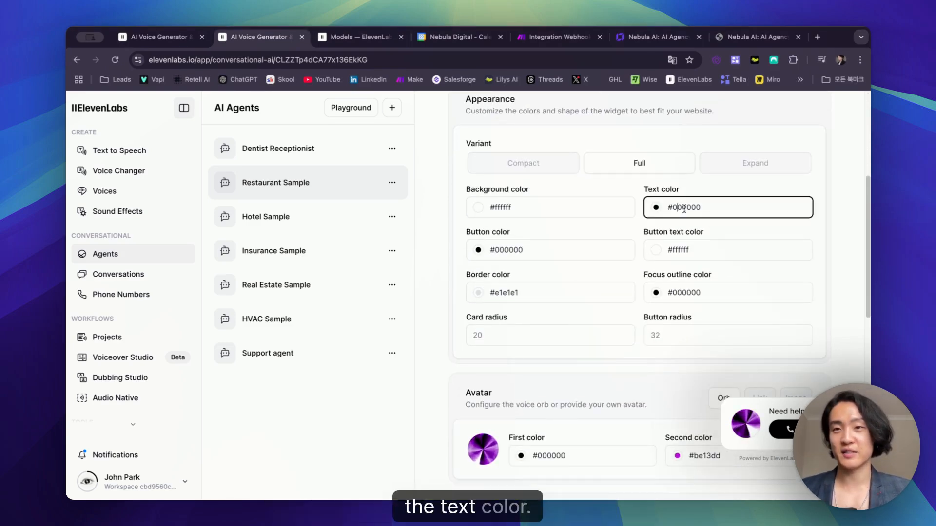
left_click(657, 209)
left_click_drag(604, 318, 670, 235)
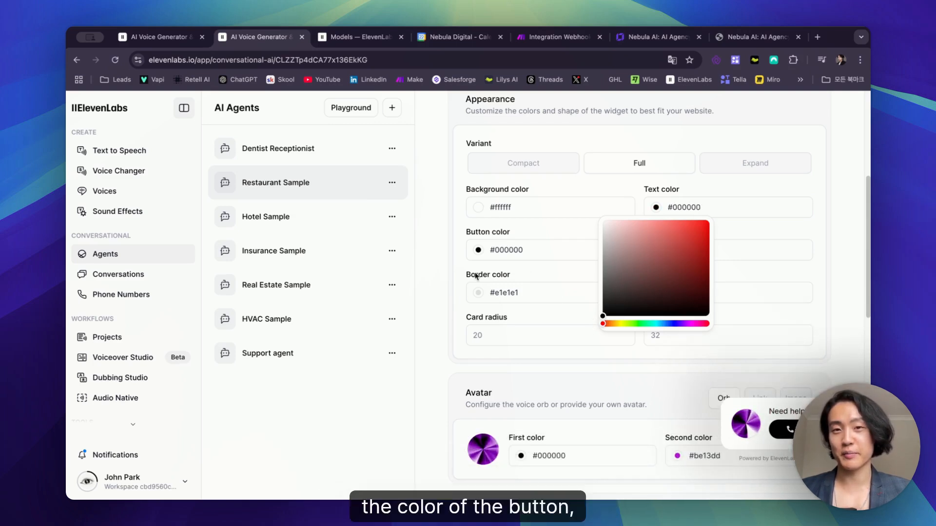
left_click(542, 281)
- Examine the widget's avatar colors and the text contents fields for its call buttons and status labels
scroll(550, 280, "down", 4)
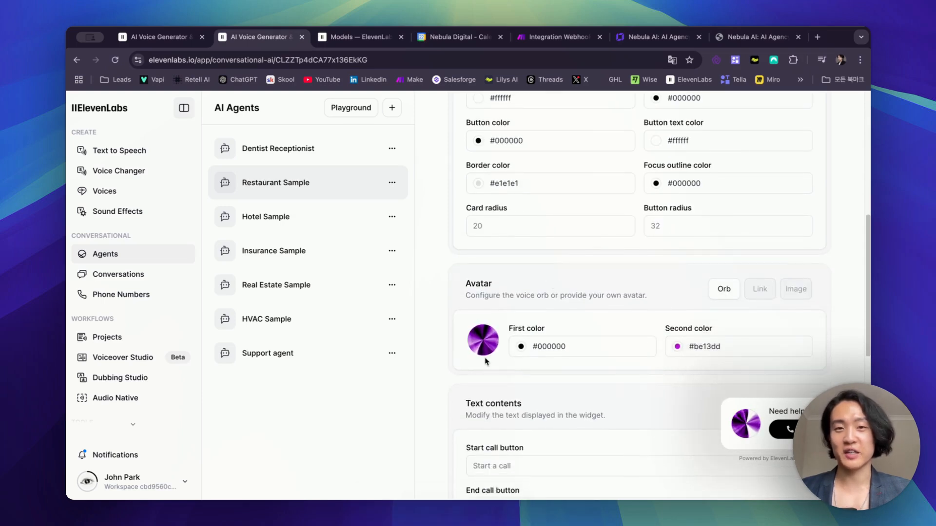
scroll(485, 361, "down", 3)
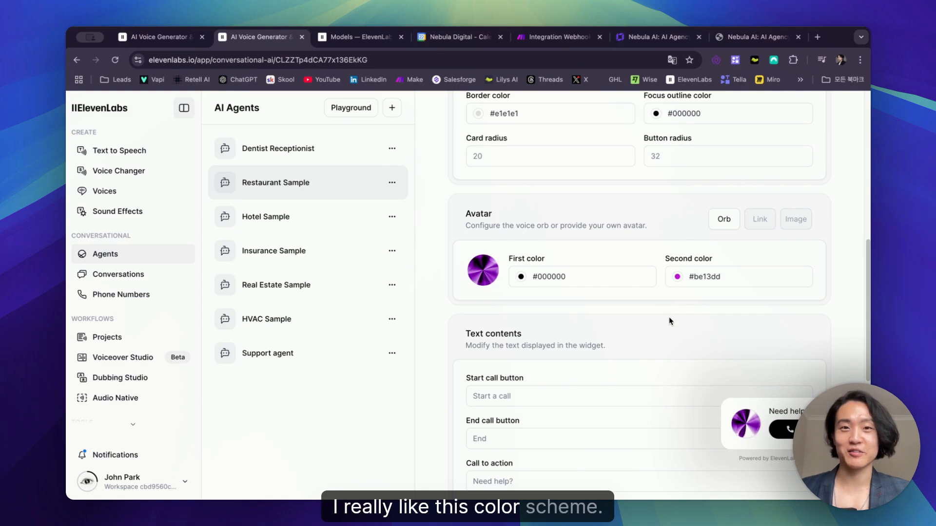
scroll(668, 317, "down", 3)
scroll(536, 312, "down", 3)
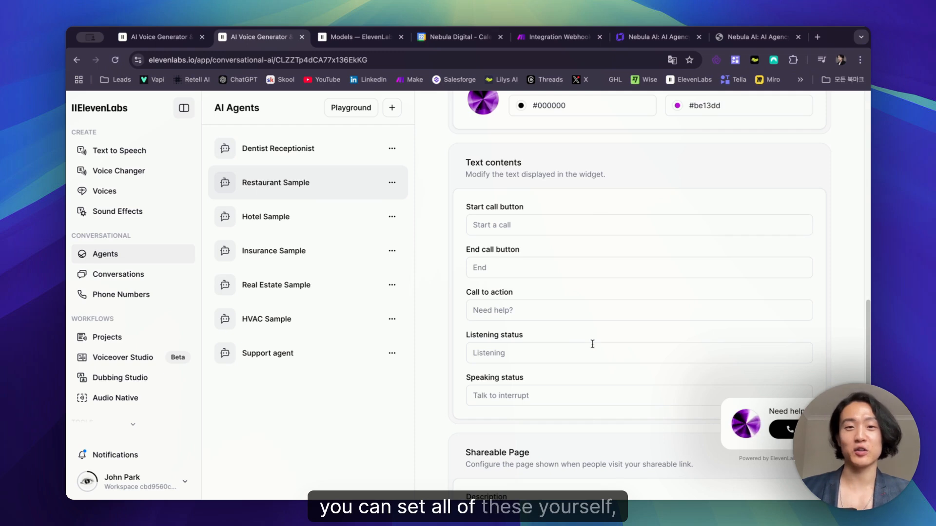
- Open the Reservation webhook tool for editing and read its description of when to book a reservation
scroll(591, 345, "down", 5)
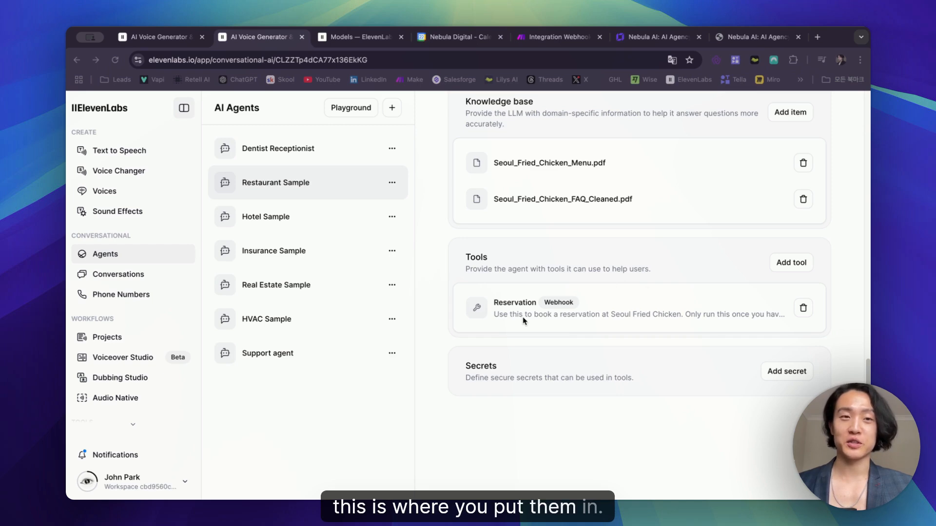
left_click(624, 313)
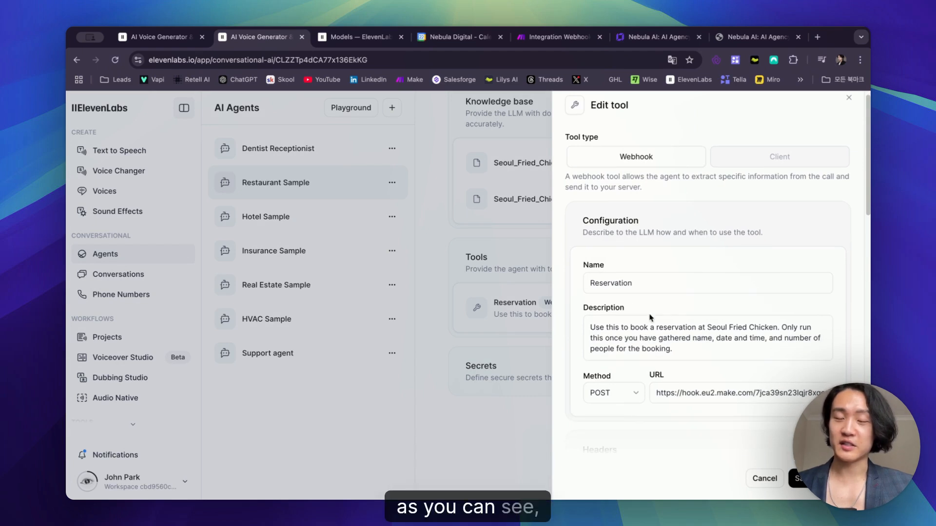
scroll(642, 300, "down", 1)
left_click_drag(641, 279, 702, 305)
scroll(635, 275, "down", 1)
left_click(621, 303)
left_click(735, 305)
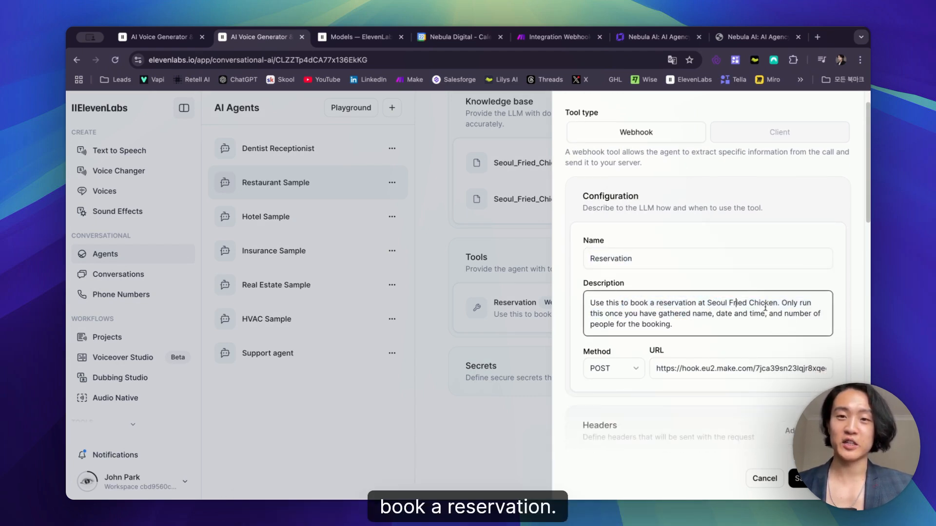
scroll(773, 319, "down", 1)
left_click_drag(781, 257, 794, 275)
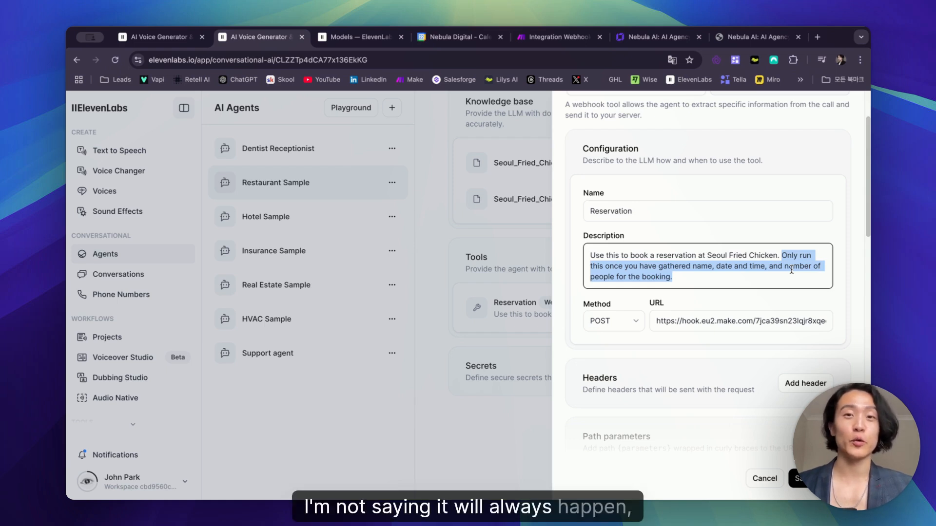
left_click_drag(782, 255, 790, 272)
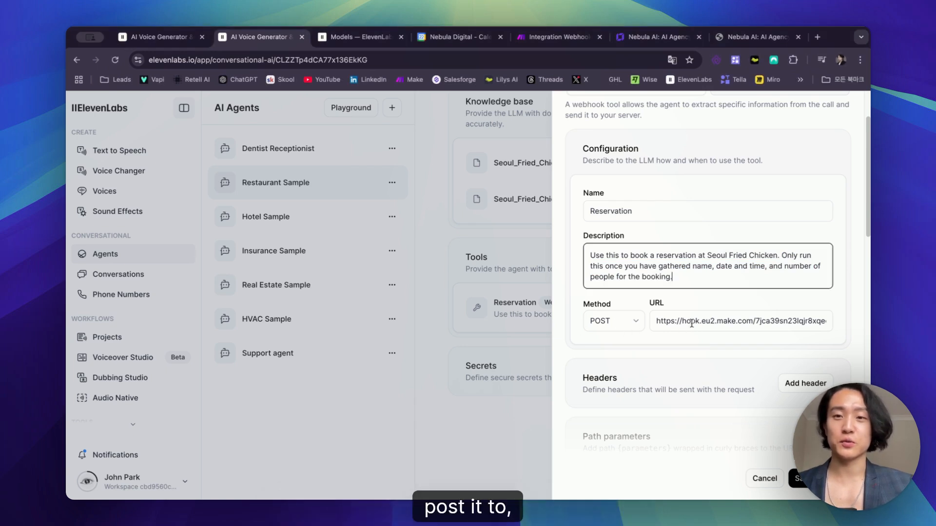
- Examine the Reservation tool's webhook URL, view the linked Make scenario, and return to the ElevenLabs tool settings
left_click(671, 321)
left_click_drag(660, 321, 765, 321)
left_click(764, 320)
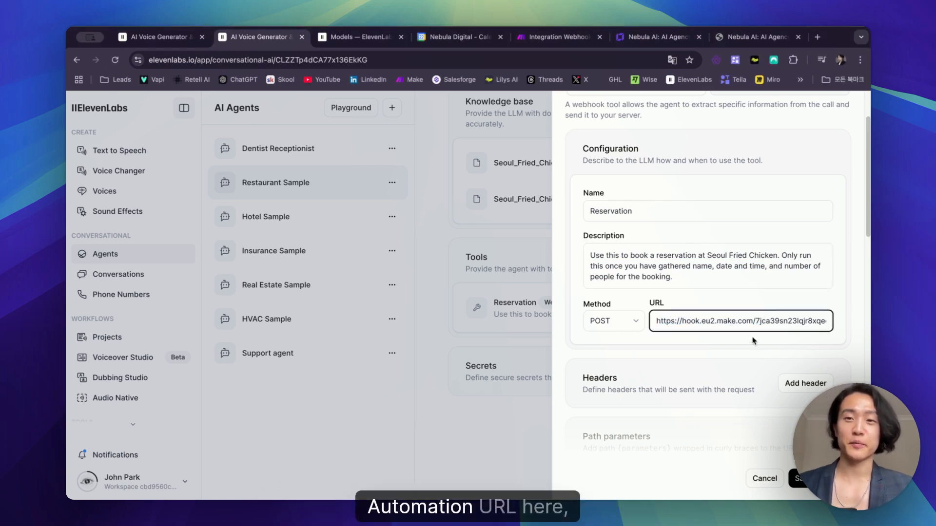
left_click(555, 39)
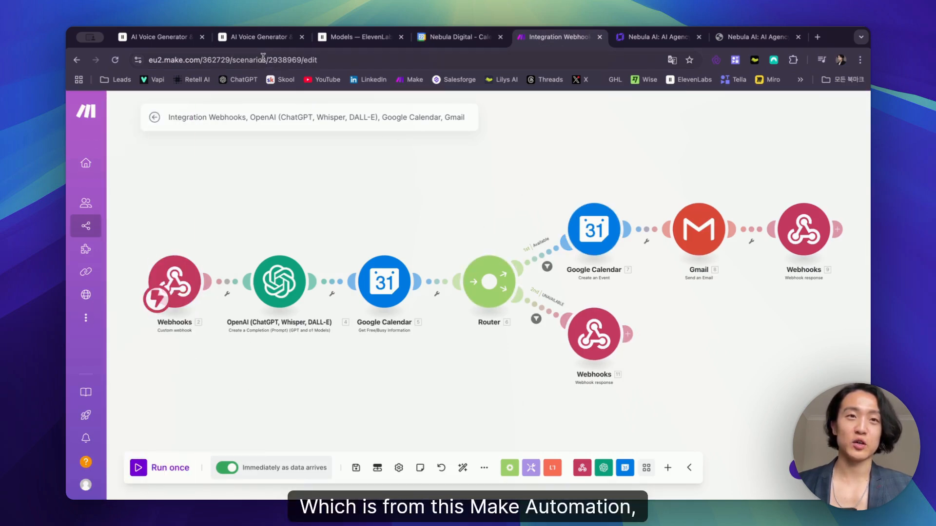
left_click(243, 39)
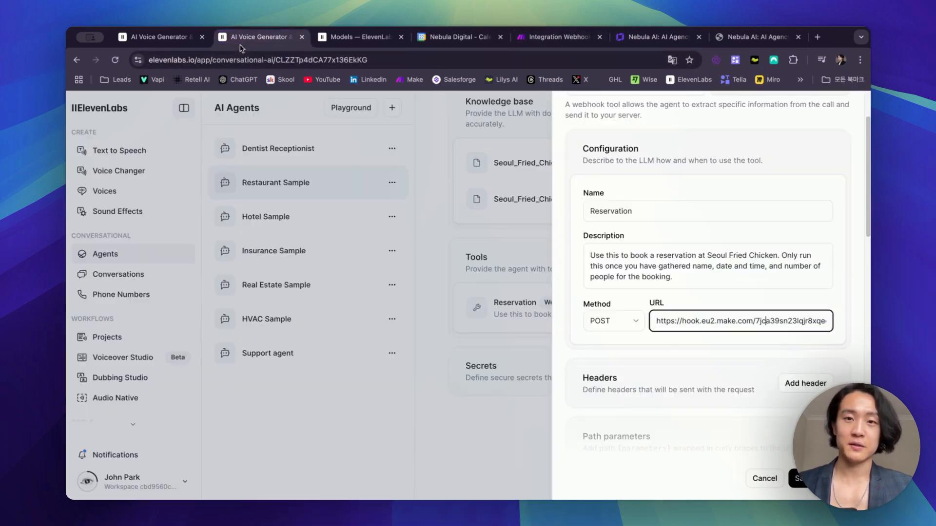
- Examine the tool's body parameters and read the description of what to ask the caller
scroll(720, 375, "down", 8)
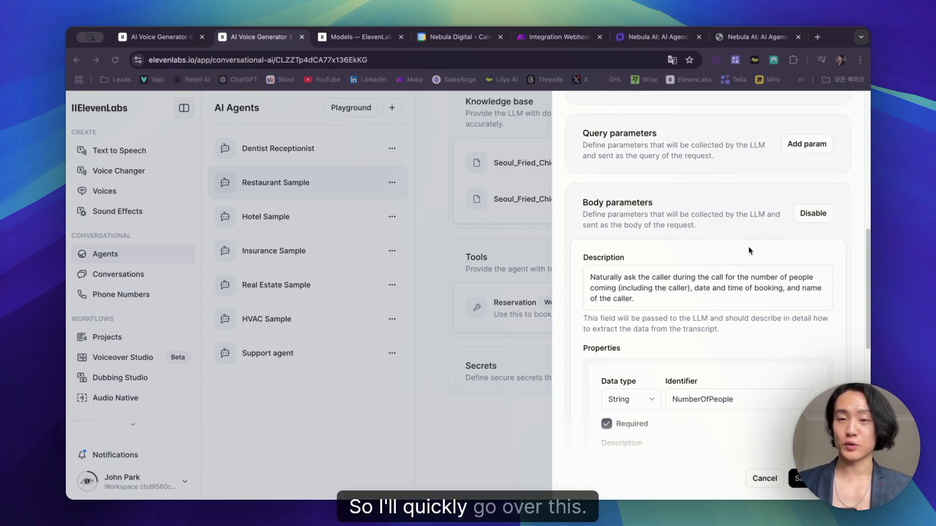
scroll(724, 262, "down", 1)
scroll(725, 262, "down", 1)
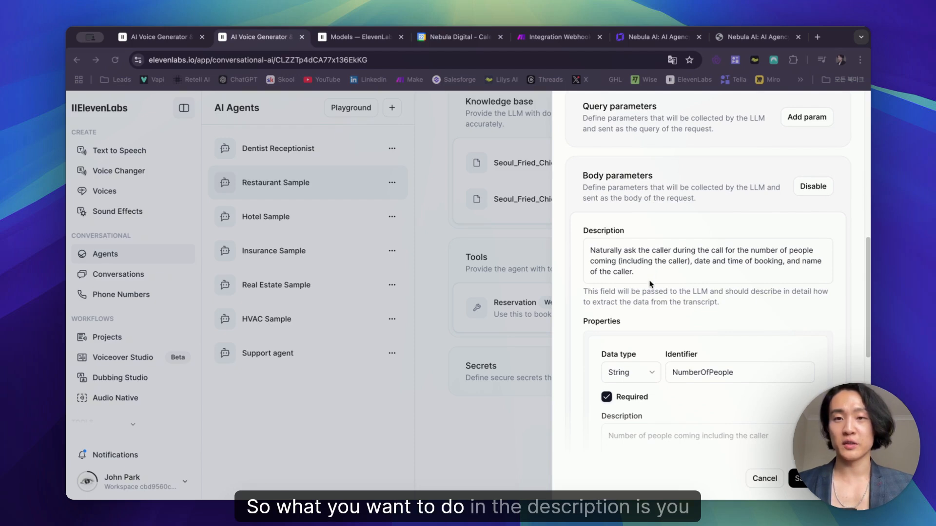
left_click_drag(648, 273, 590, 250)
left_click(628, 261)
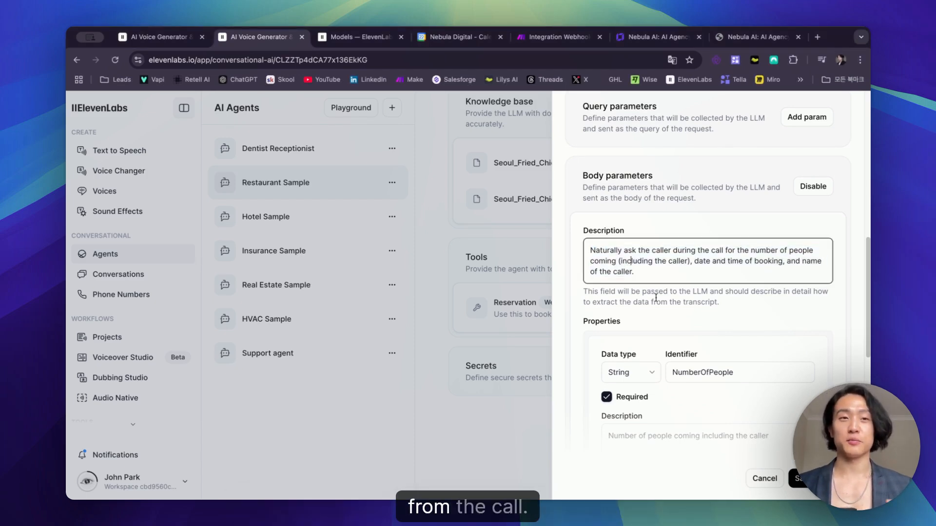
double_click(618, 250)
left_click_drag(619, 249, 666, 263)
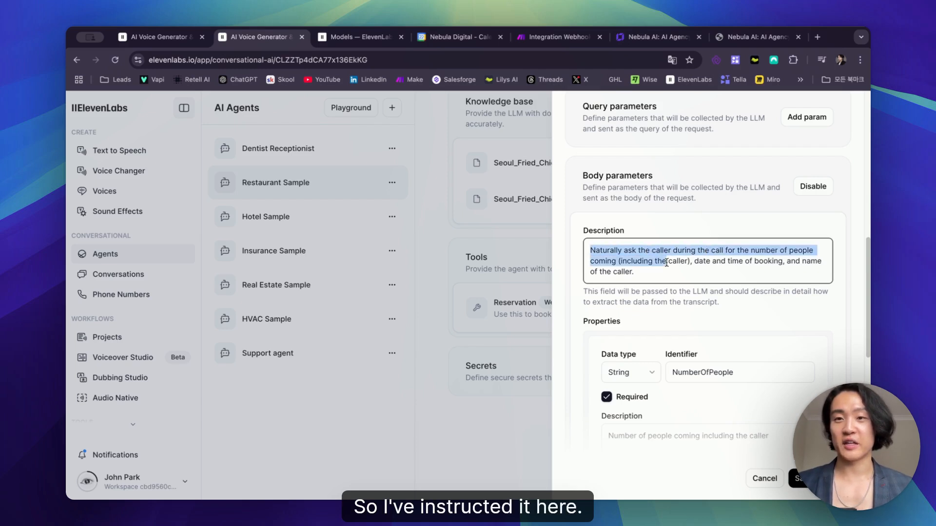
left_click(651, 271)
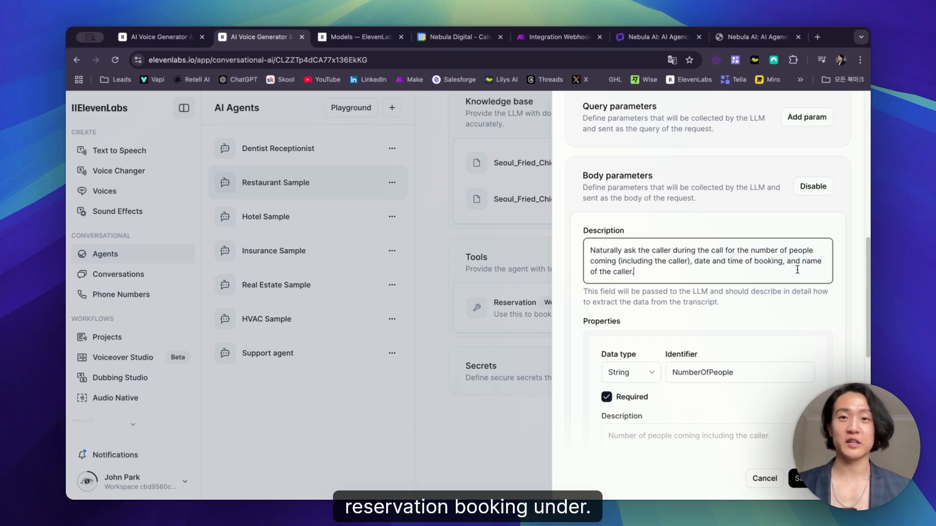
- Examine the NumberOfPeople property's identifier and description in the body parameters
scroll(707, 269, "down", 3)
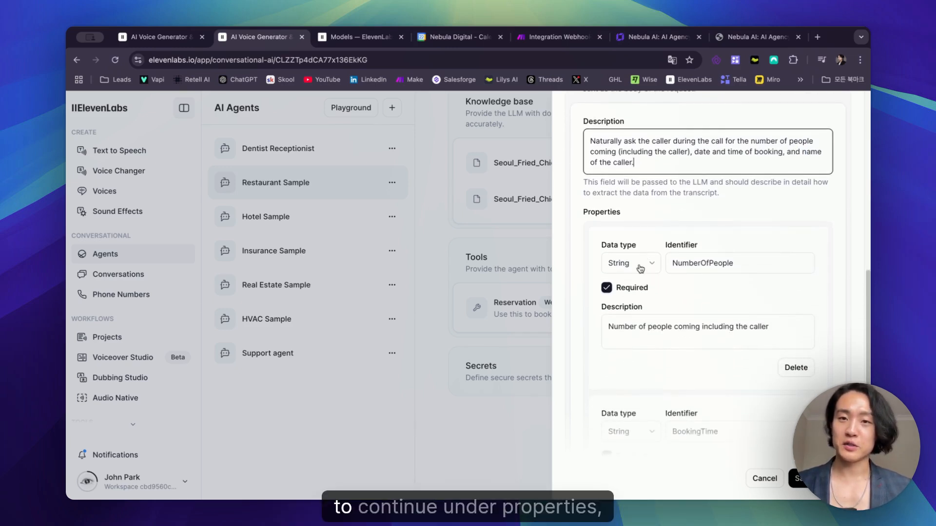
scroll(643, 253, "down", 2)
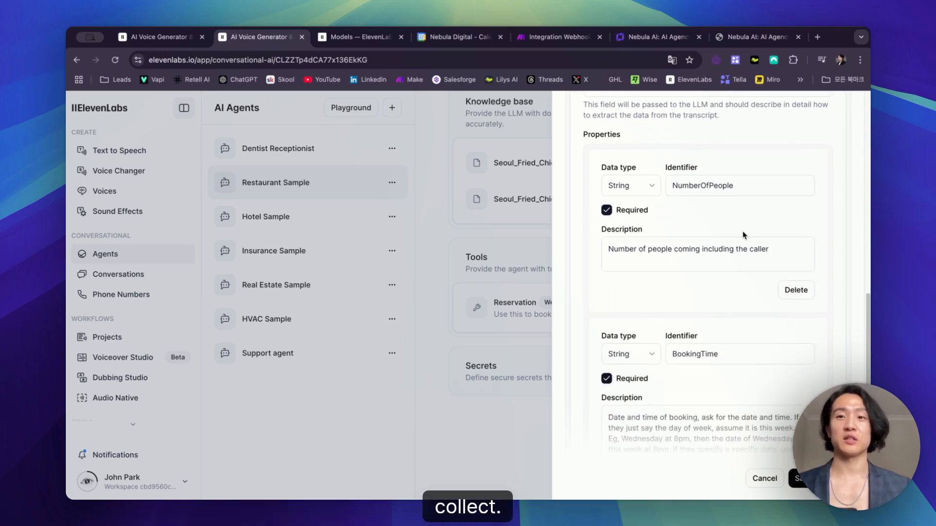
left_click(731, 185)
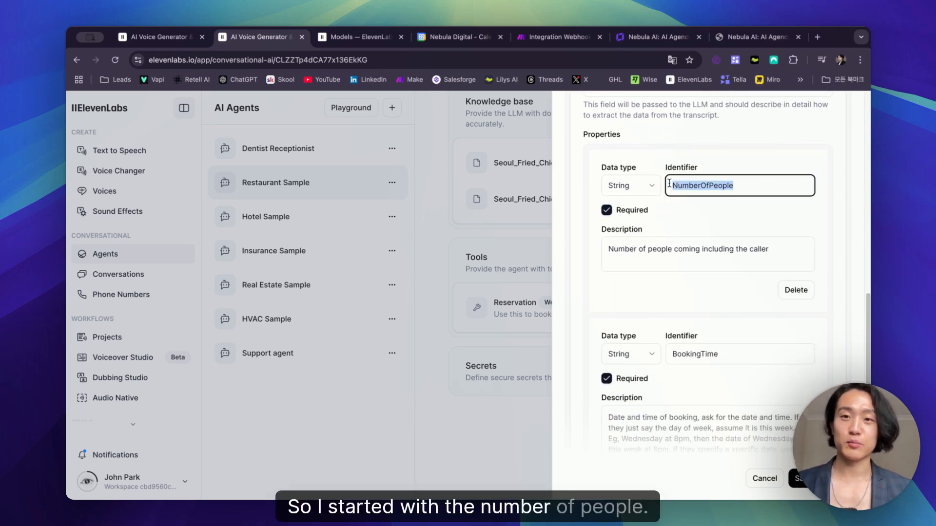
left_click(702, 187)
scroll(697, 207, "down", 1)
left_click(614, 244)
left_click(735, 245)
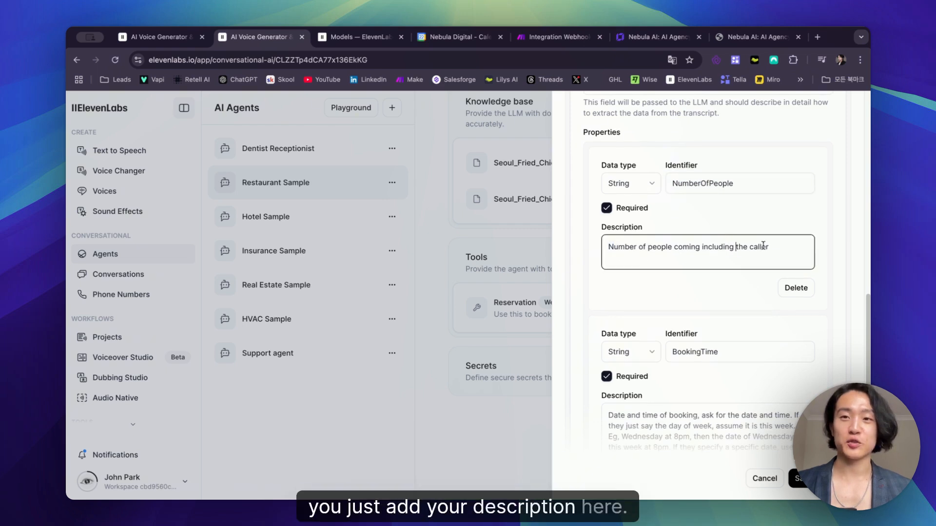
left_click_drag(763, 246, 648, 247)
left_click(648, 247)
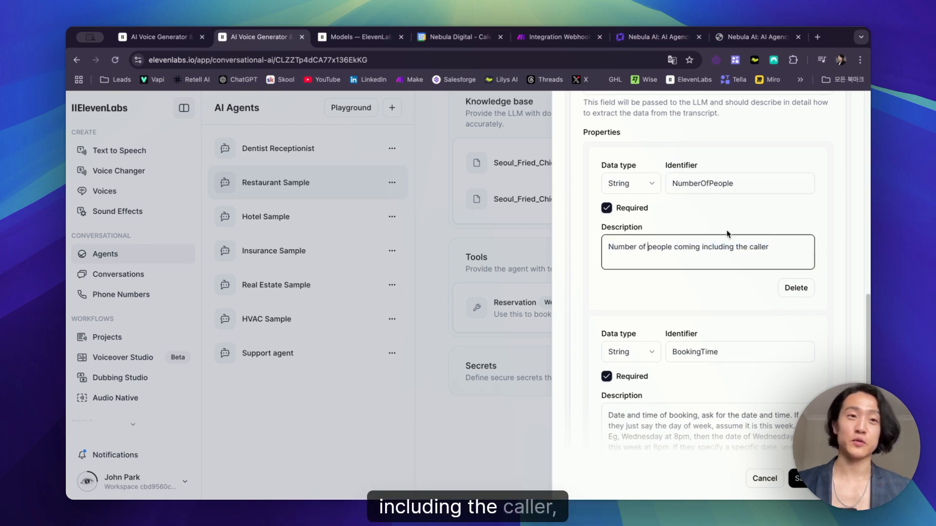
- Read the BookingTime property's description, including its rule for callers who give only a day of the week
scroll(723, 267, "down", 4)
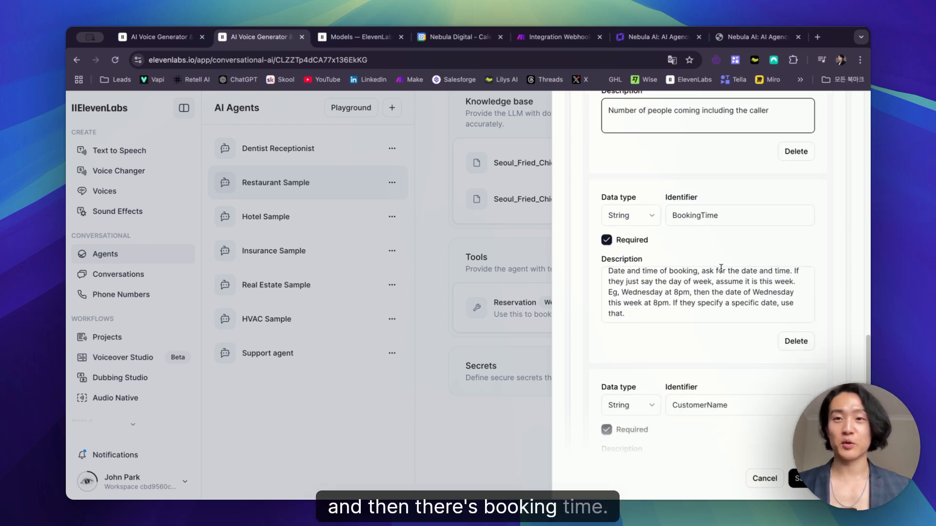
left_click_drag(636, 281, 689, 281)
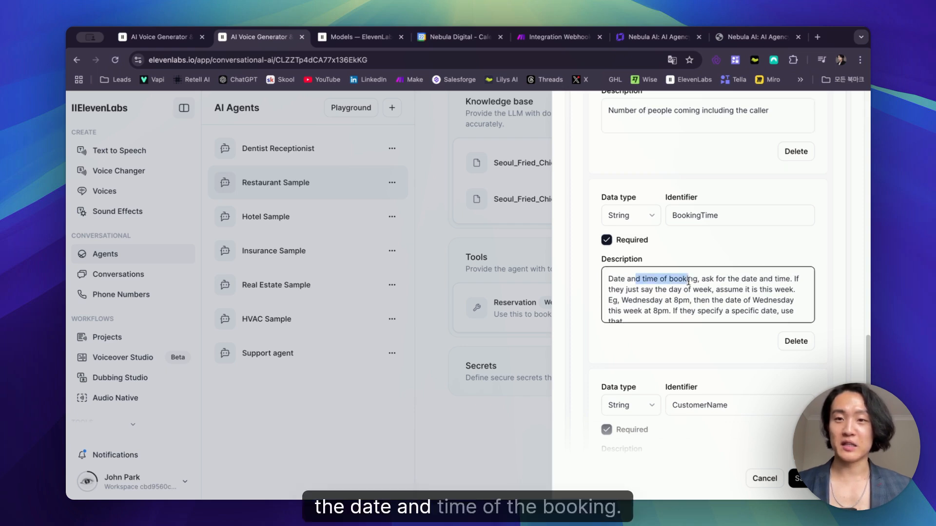
left_click(688, 280)
left_click_drag(789, 281, 667, 281)
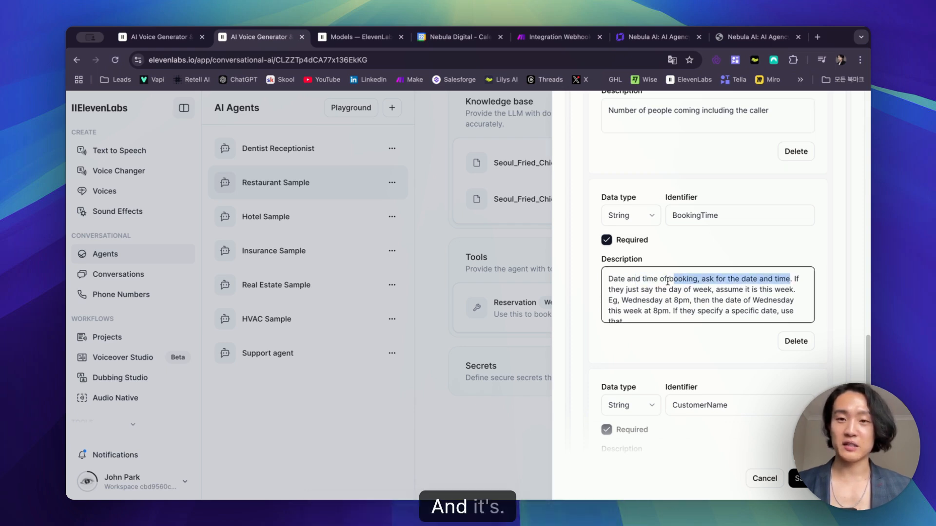
left_click(643, 281)
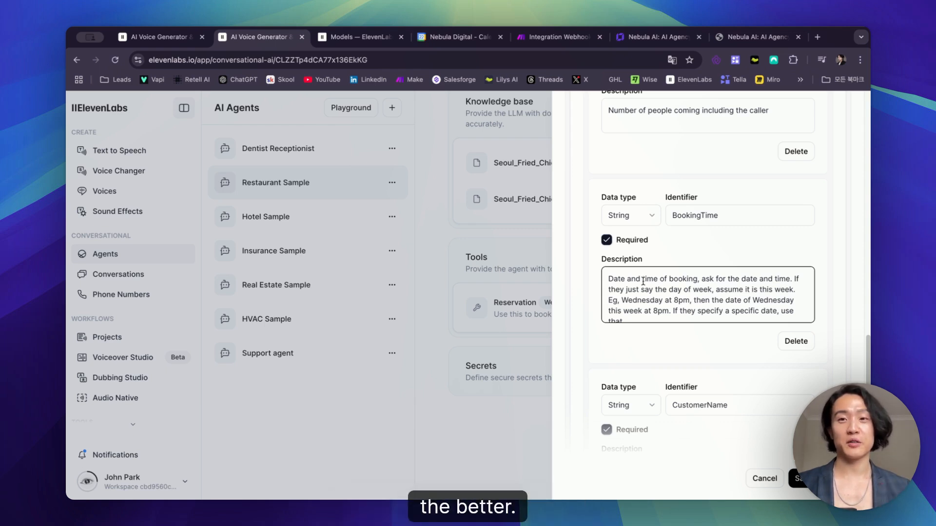
left_click_drag(706, 280, 792, 305)
left_click(773, 280)
scroll(754, 307, "down", 1)
left_click(790, 305)
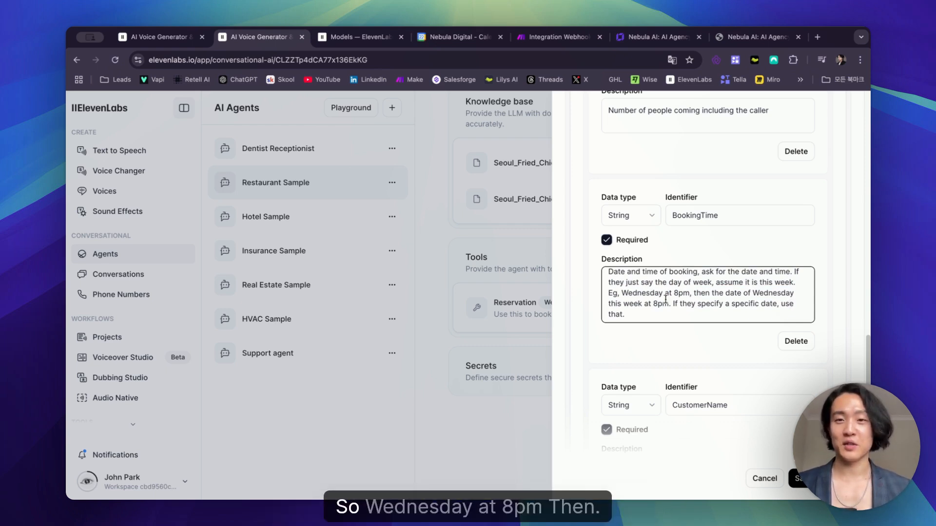
- Examine the Wednesday at 8pm example in the BookingTime description and view the CustomerName property
left_click_drag(628, 294, 684, 294)
left_click(684, 293)
left_click_drag(741, 293, 770, 294)
left_click(760, 306)
left_click(769, 294)
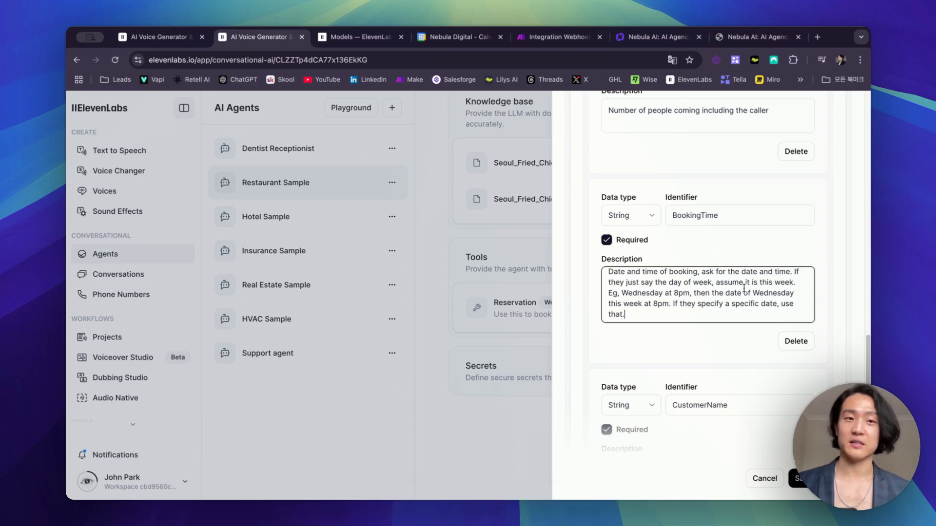
scroll(743, 289, "down", 5)
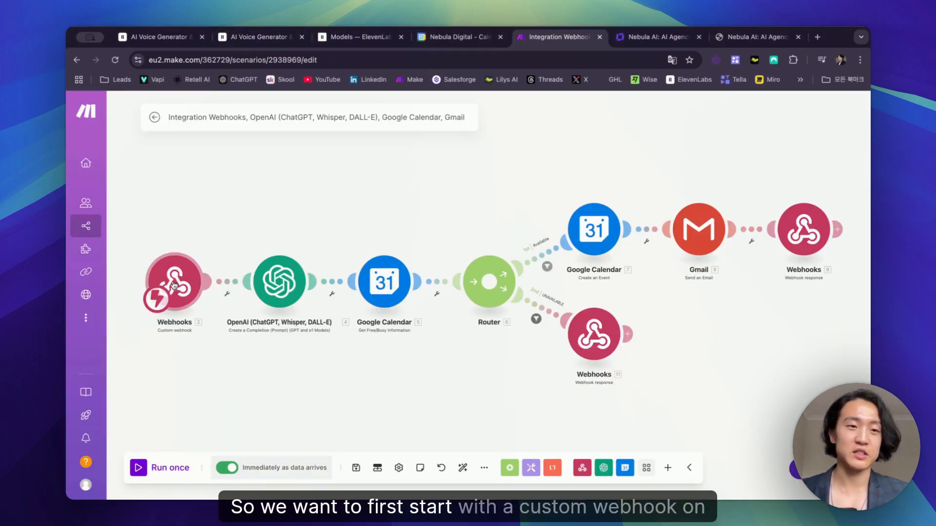
- Copy the custom webhook's address in the Make scenario, compare it with the Reservation tool's URL in ElevenLabs, and close the webhook settings
left_click(186, 294)
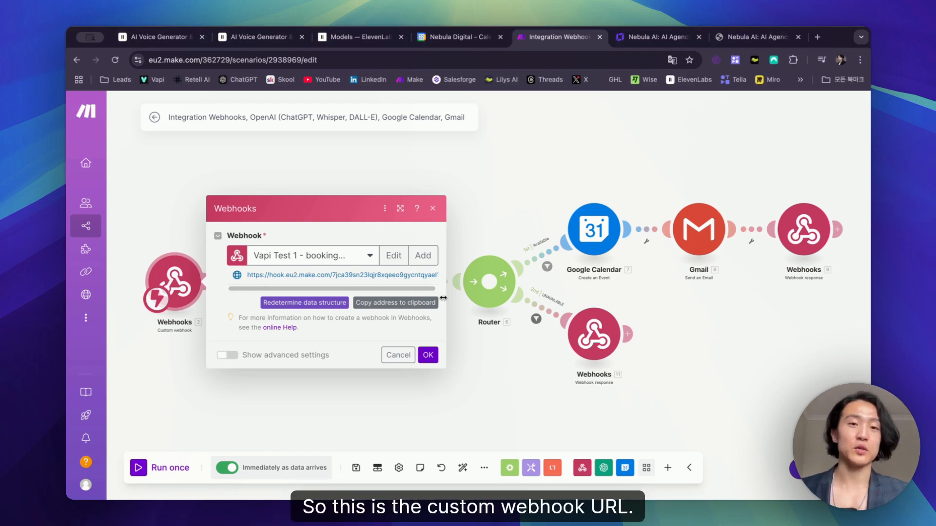
left_click(403, 303)
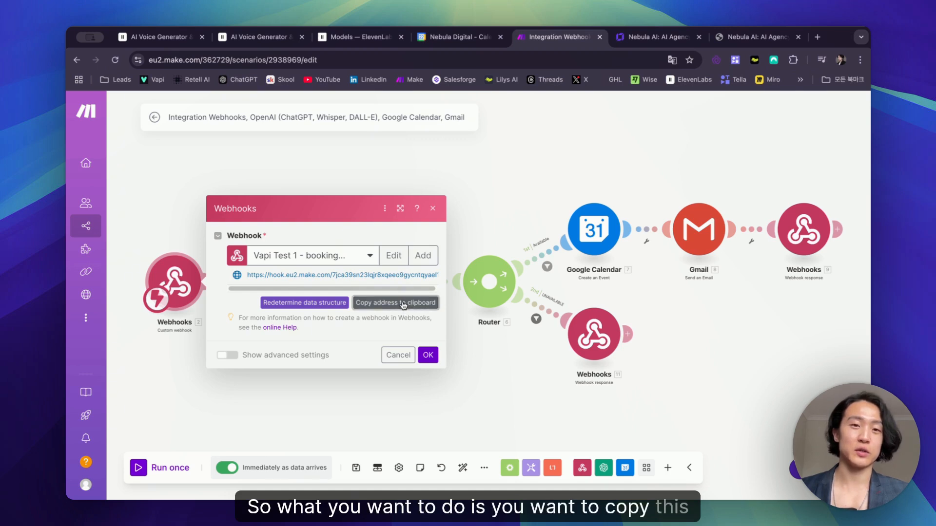
left_click(275, 43)
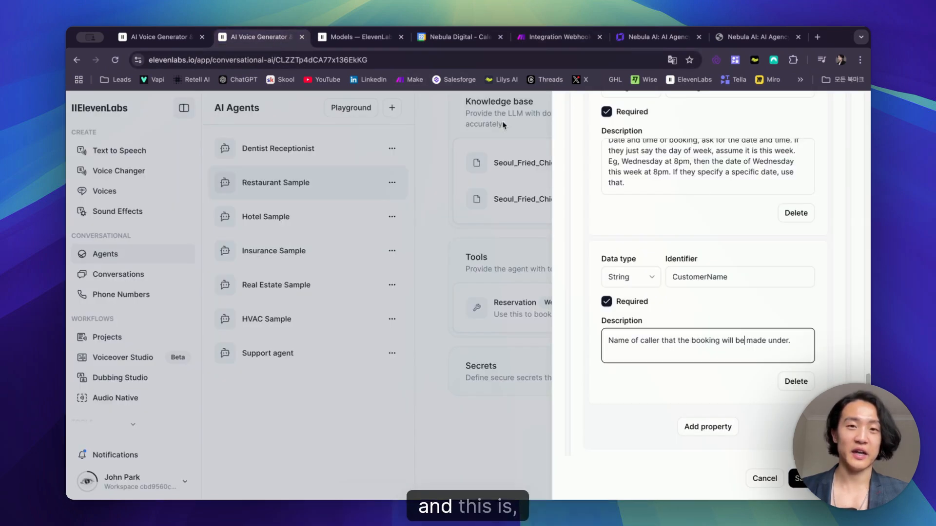
scroll(707, 293, "up", 10)
scroll(751, 323, "down", 2)
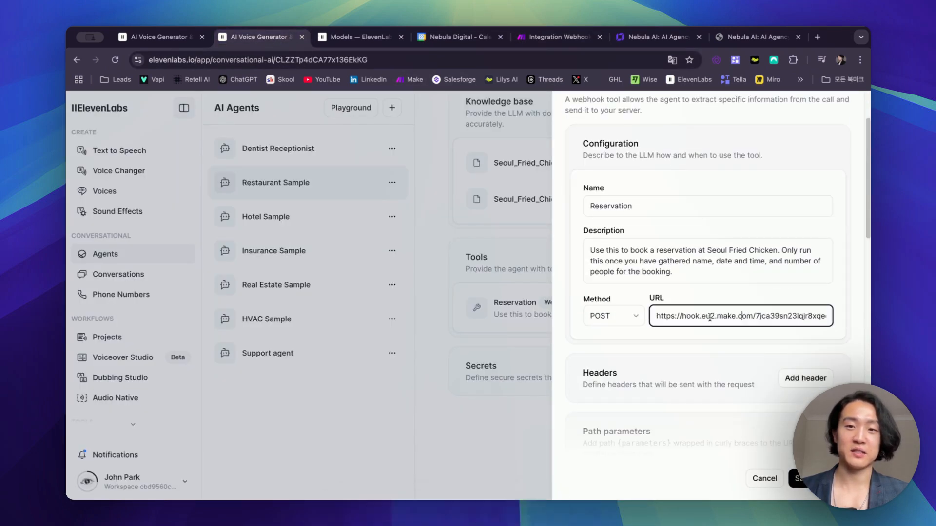
left_click(558, 37)
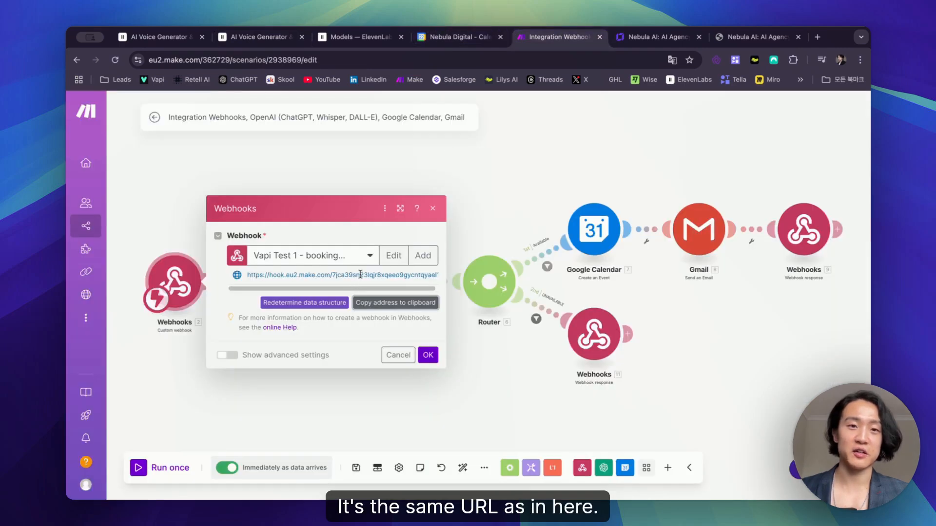
left_click(430, 356)
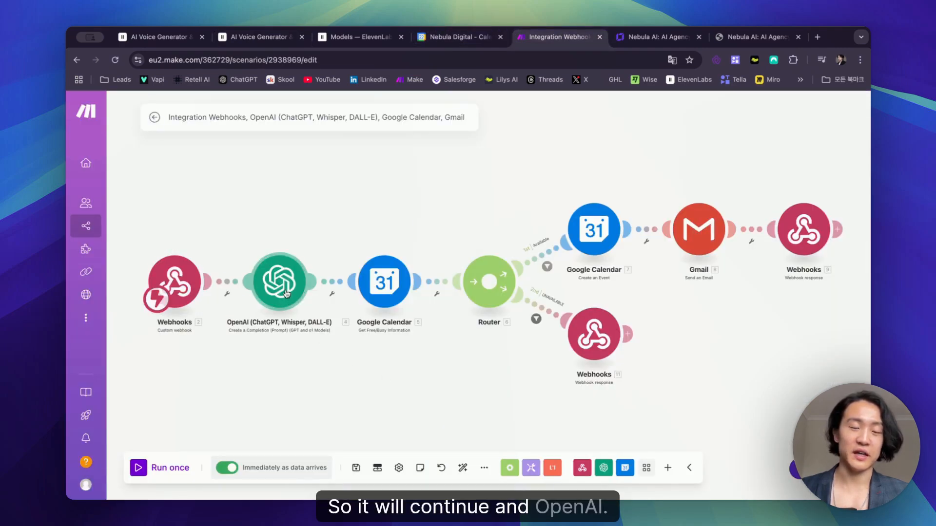
- Open the OpenAI completion module's settings and check its model and the role of Message 1
left_click(286, 293)
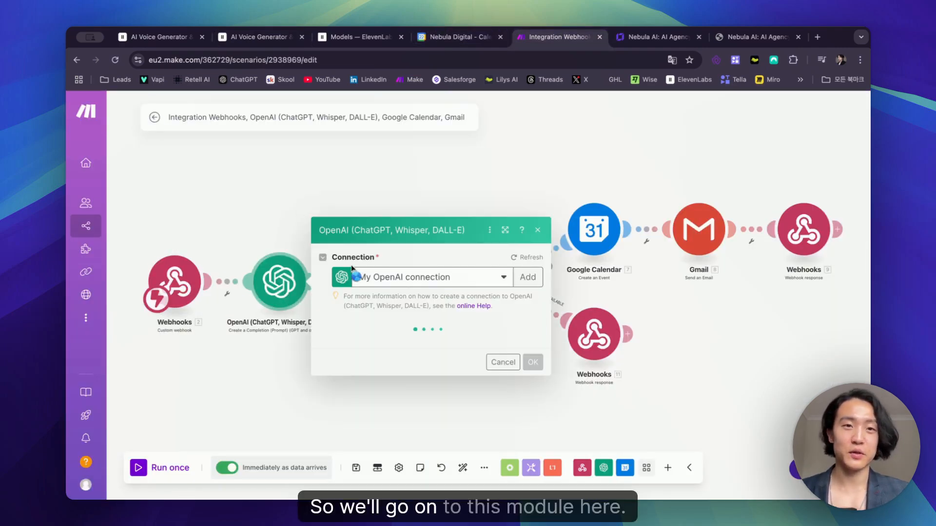
left_click(284, 367)
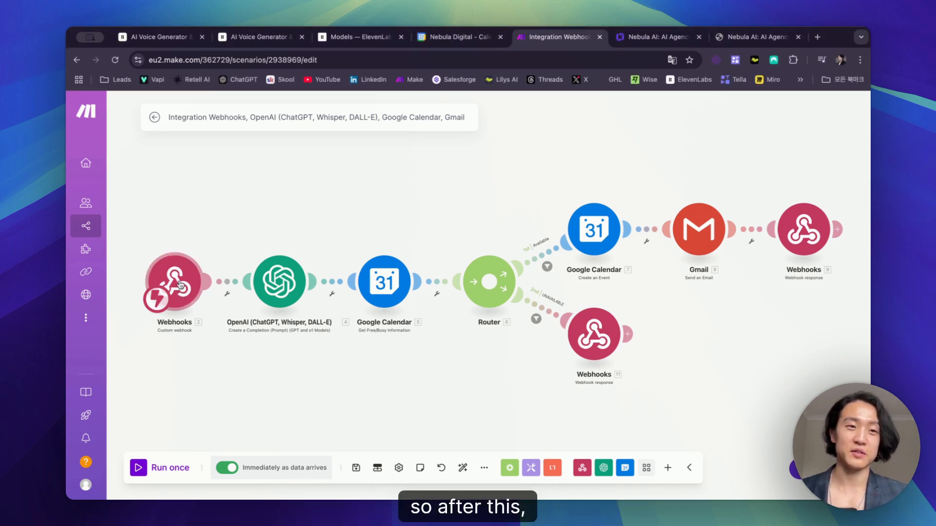
left_click(273, 280)
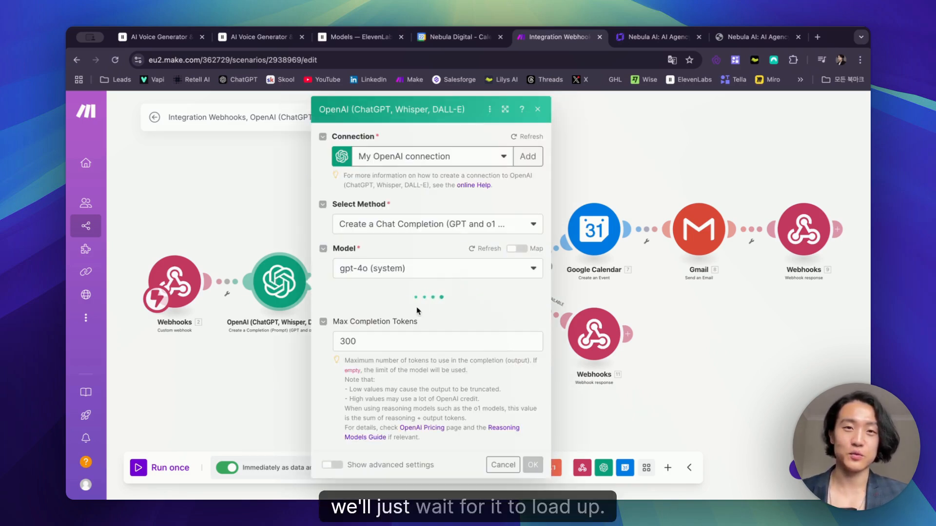
scroll(501, 325, "down", 1)
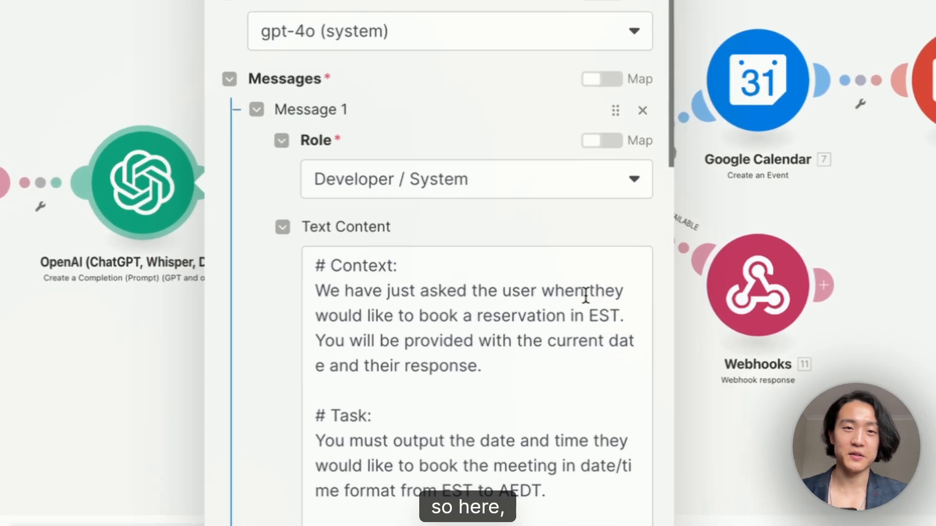
scroll(400, 246, "down", 1)
scroll(319, 209, "up", 1)
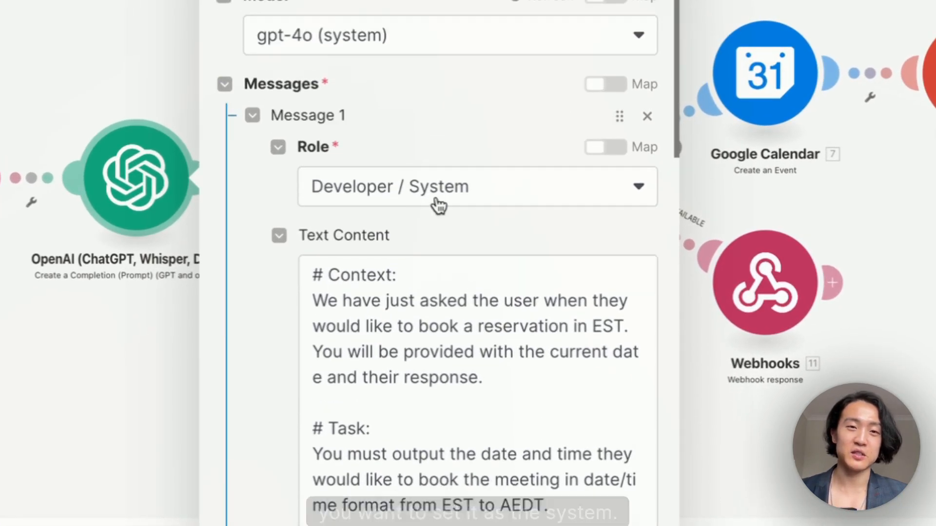
- Read the Context section of Message 1's system prompt about the caller's reservation time
scroll(438, 207, "down", 1)
scroll(453, 214, "down", 3)
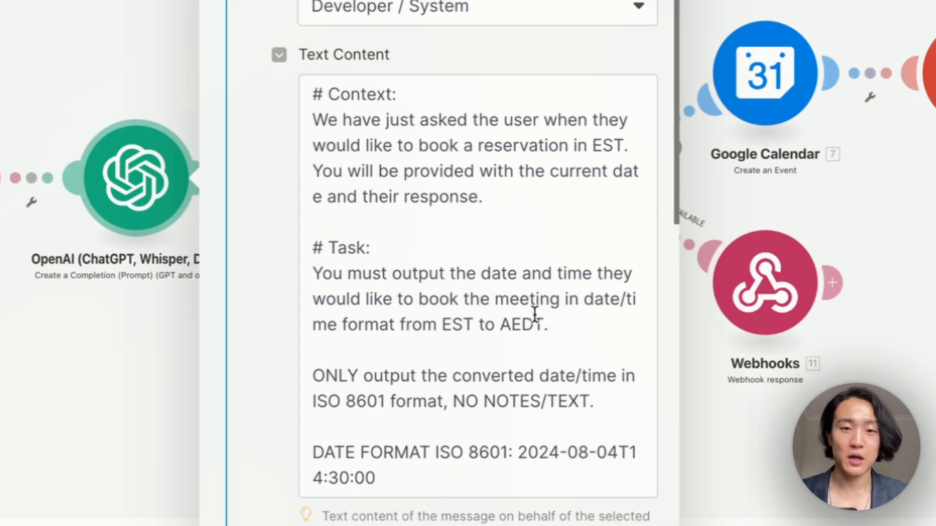
left_click_drag(420, 123, 475, 171)
left_click(499, 190)
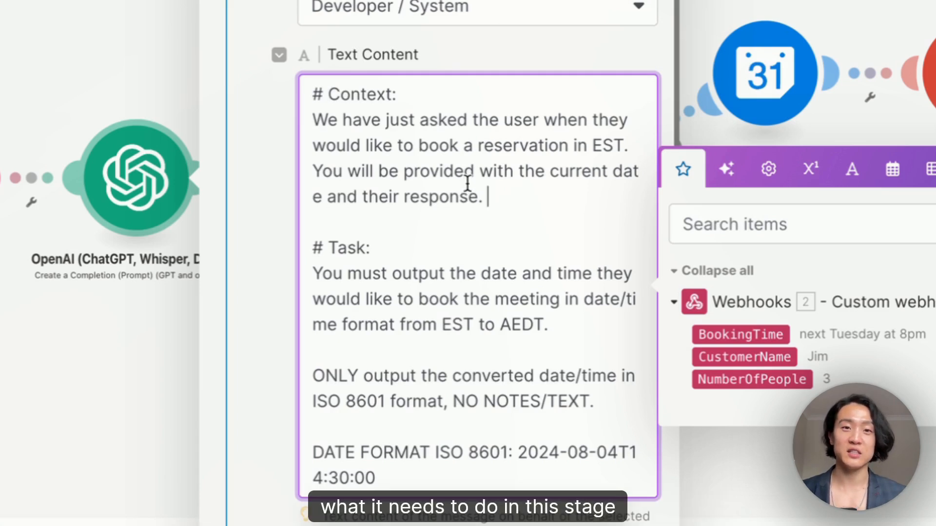
- Read Message 1's Task section and highlight the sample date in its ISO 8601 format line
scroll(487, 253, "down", 1)
left_click_drag(390, 246, 486, 264)
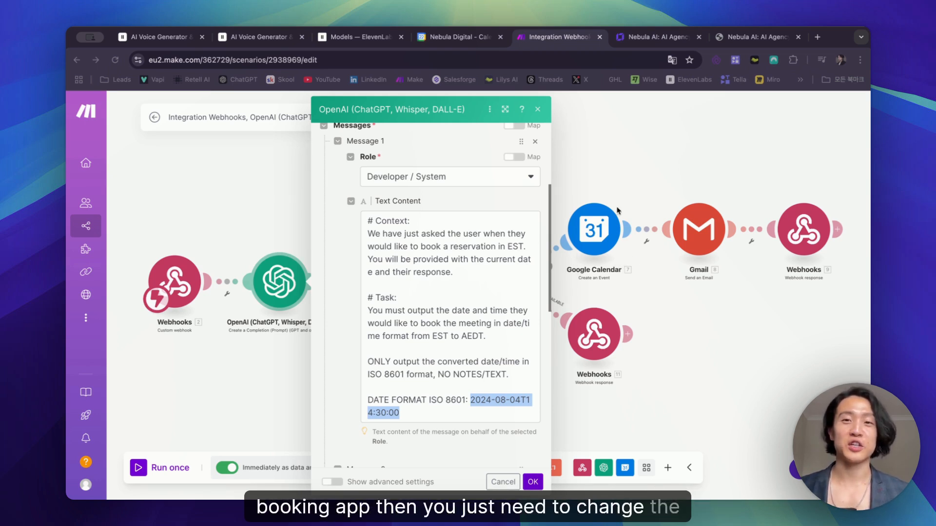
left_click(468, 412)
left_click_drag(468, 412, 472, 401)
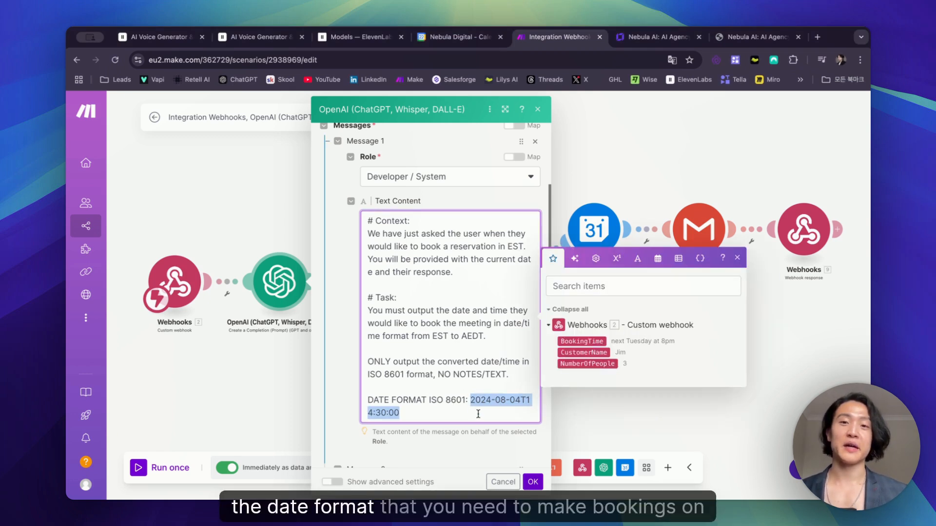
left_click(473, 408)
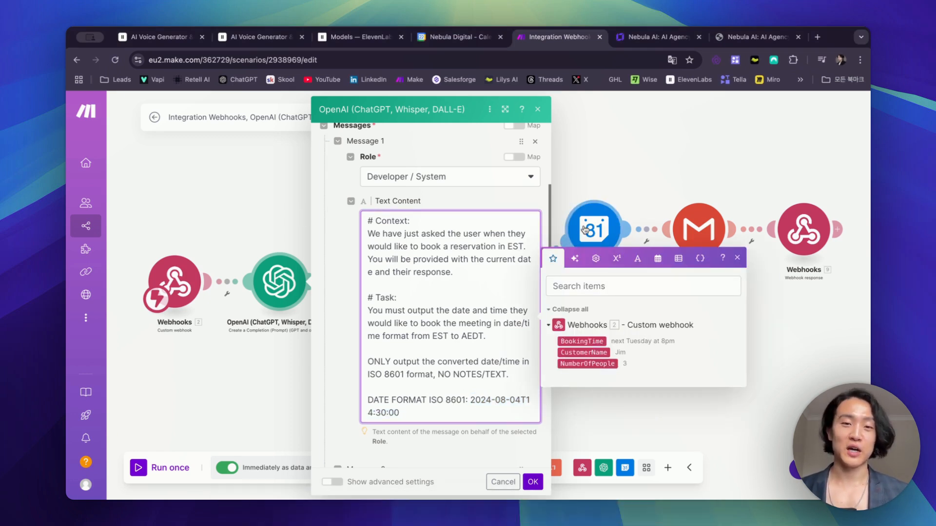
- Examine the EST to AEDT conversion instruction in Message 1's Task section
scroll(463, 278, "down", 1)
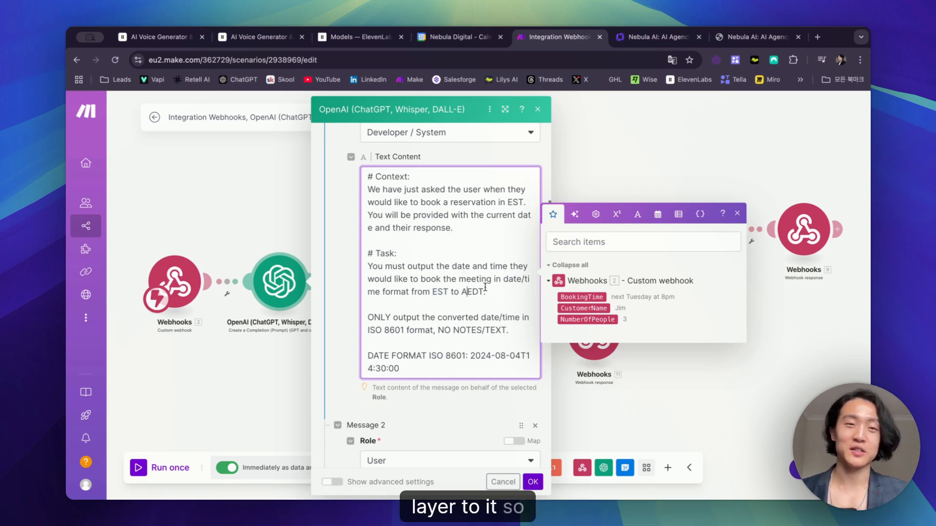
left_click(465, 297)
left_click_drag(464, 295, 480, 292)
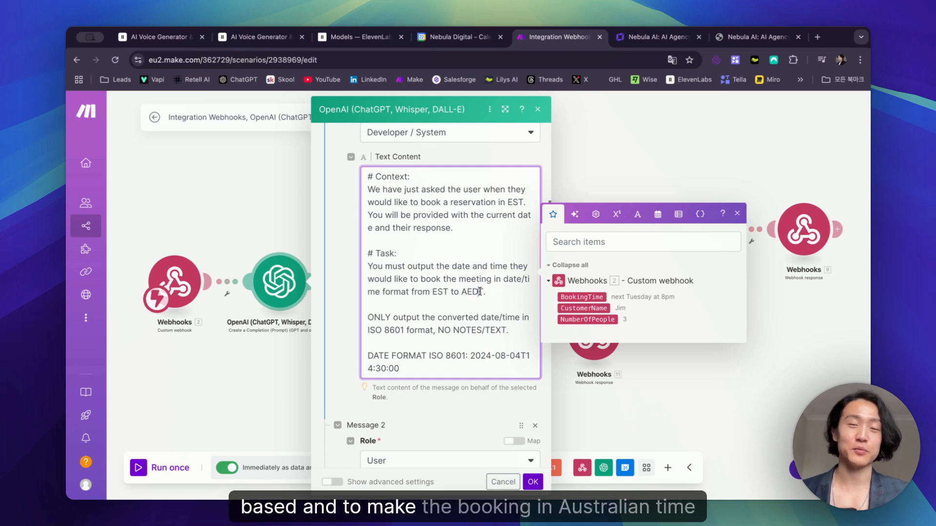
- Read Message 2's text content and highlight the Australia/Melbourne current date/time expression above the BookingTime variable
scroll(429, 317, "down", 3)
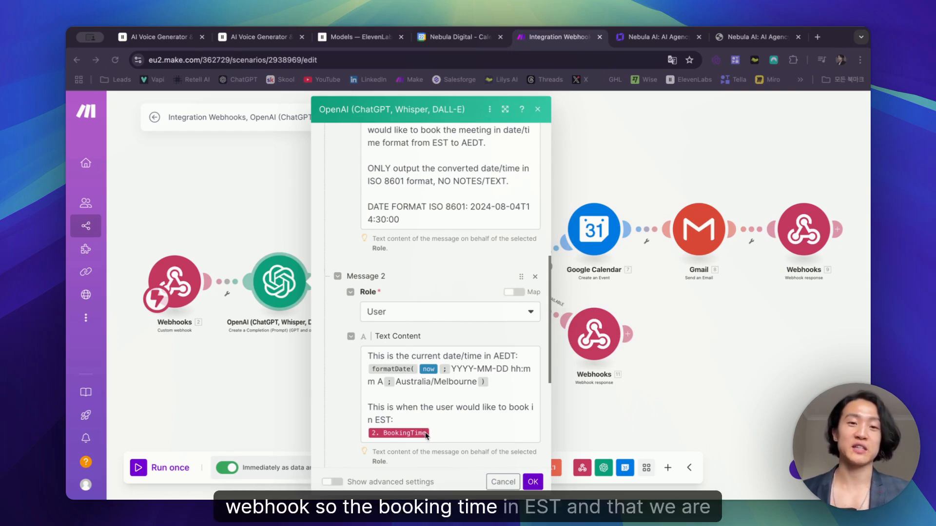
left_click(505, 382)
left_click_drag(506, 381, 389, 357)
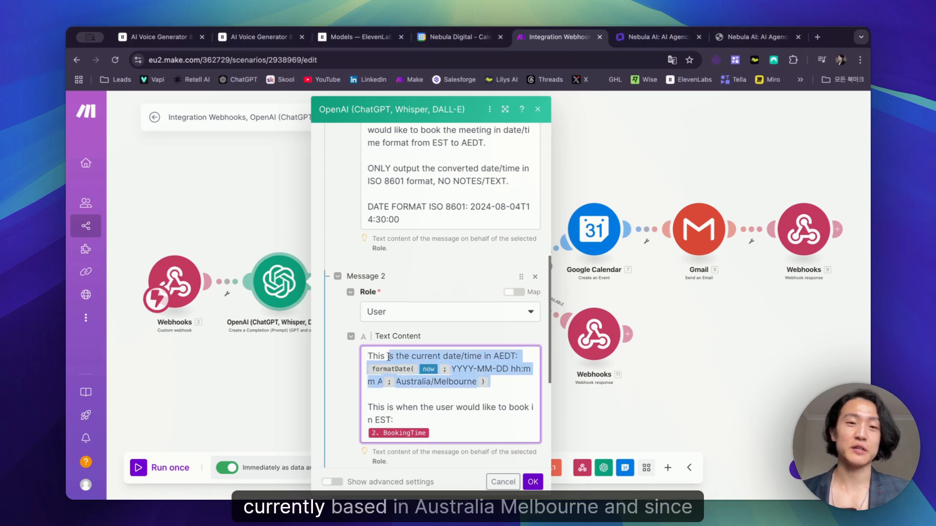
left_click(381, 358)
- Return to Message 1 and highlight the time zone wording in its Task and Context sections
scroll(472, 388, "up", 2)
scroll(472, 388, "up", 5)
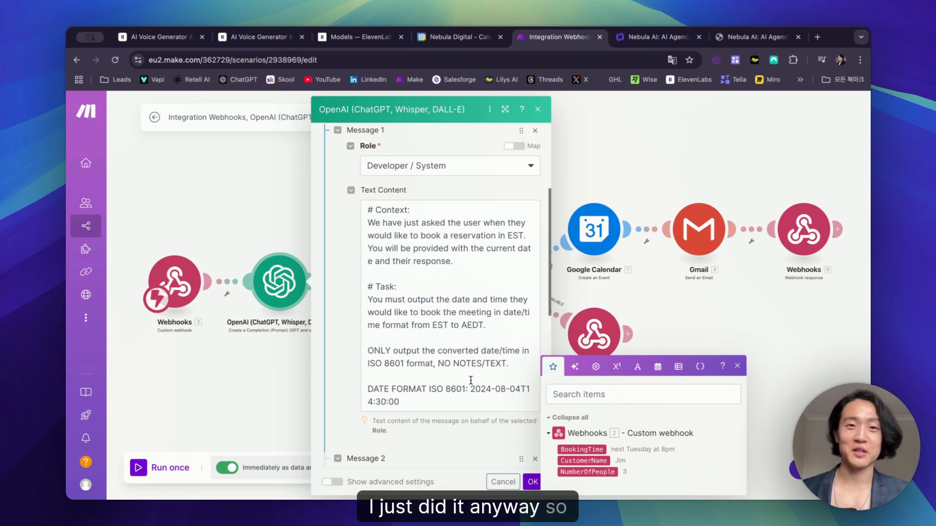
left_click_drag(484, 327, 430, 325)
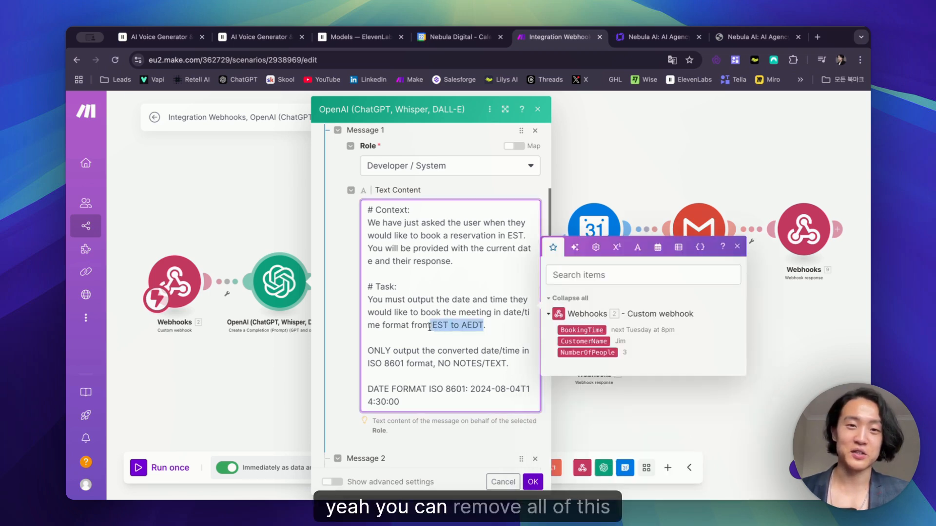
left_click(430, 326)
left_click_drag(523, 236, 490, 239)
left_click(491, 239)
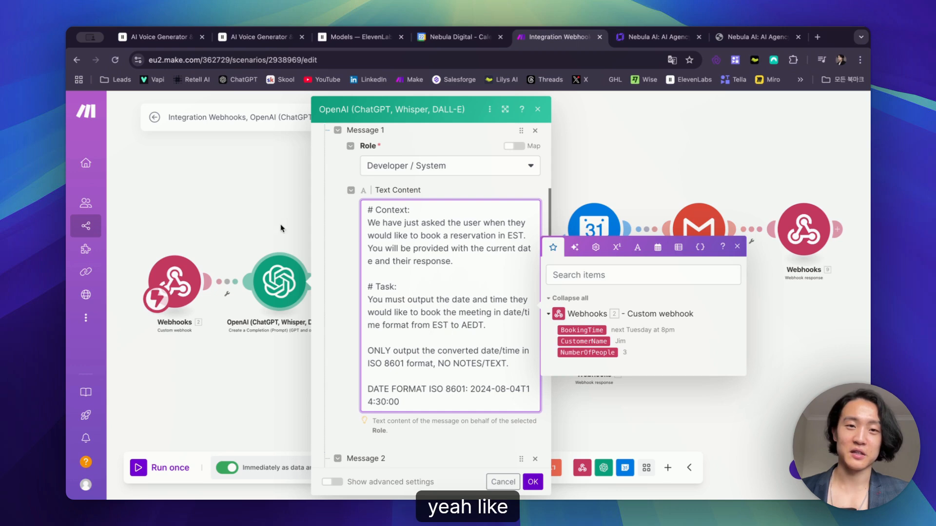
- Review the date/time and BookingTime inputs in Message 2 against the instructions in Message 1
scroll(452, 295, "down", 5)
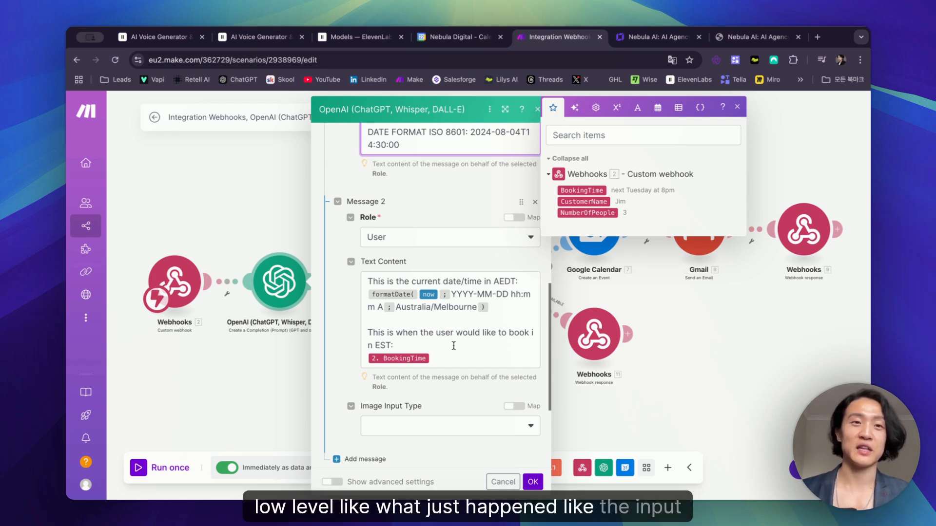
scroll(453, 341, "up", 5)
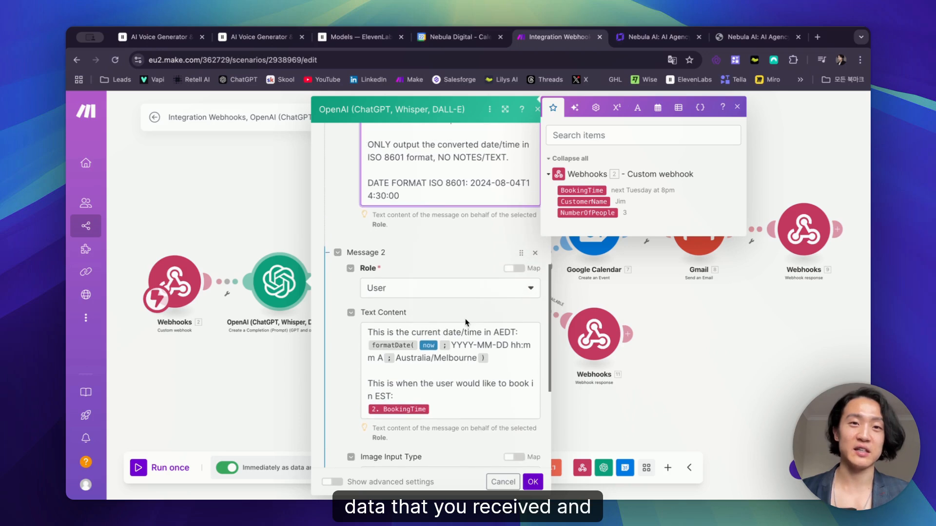
scroll(465, 323, "up", 4)
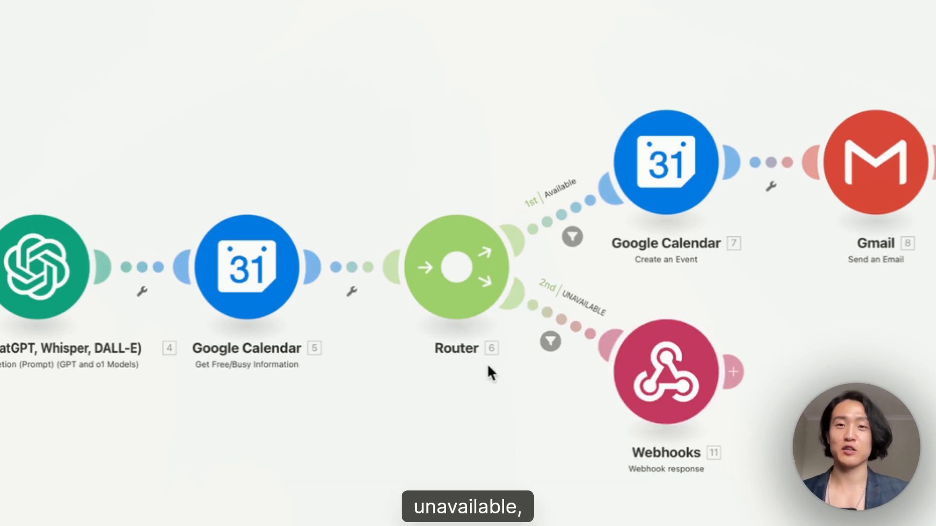
- Review the event name, start date and duration in the Google Calendar Create an Event module, then close its settings
left_click(666, 162)
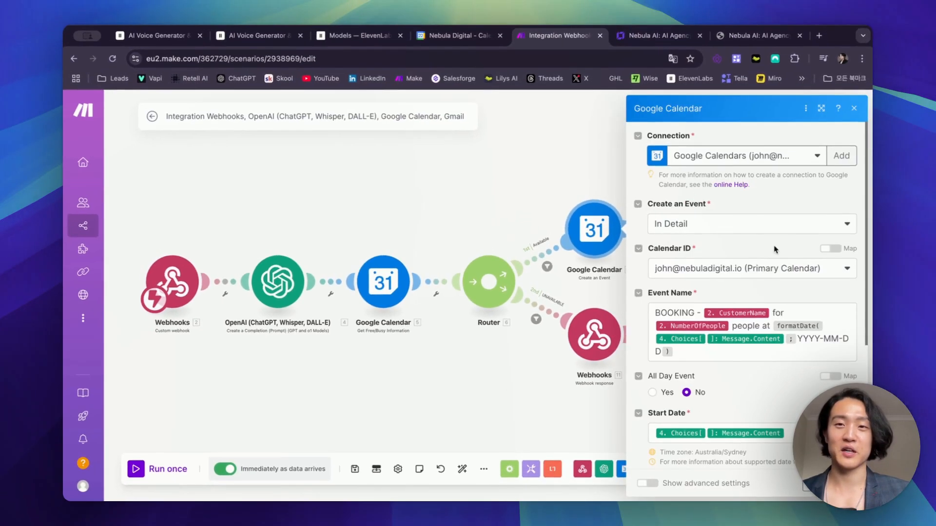
scroll(772, 308, "down", 4)
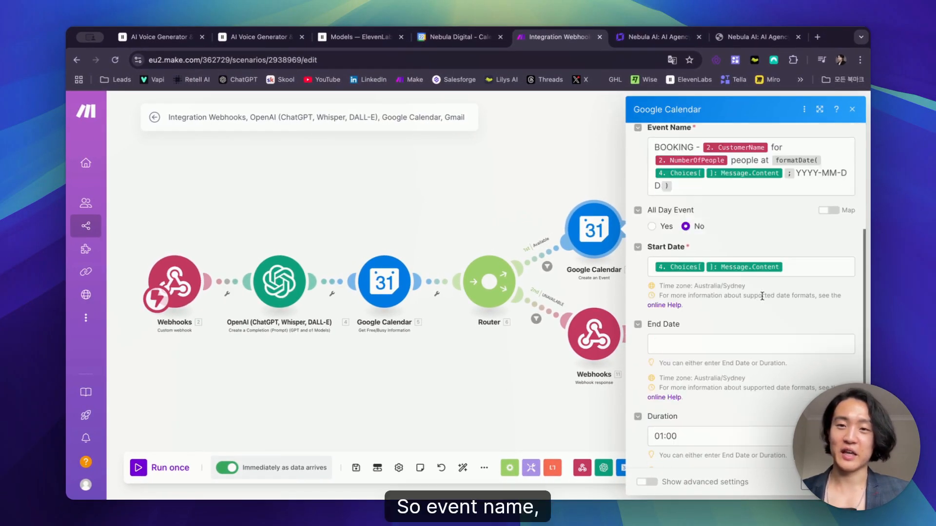
scroll(775, 309, "down", 1)
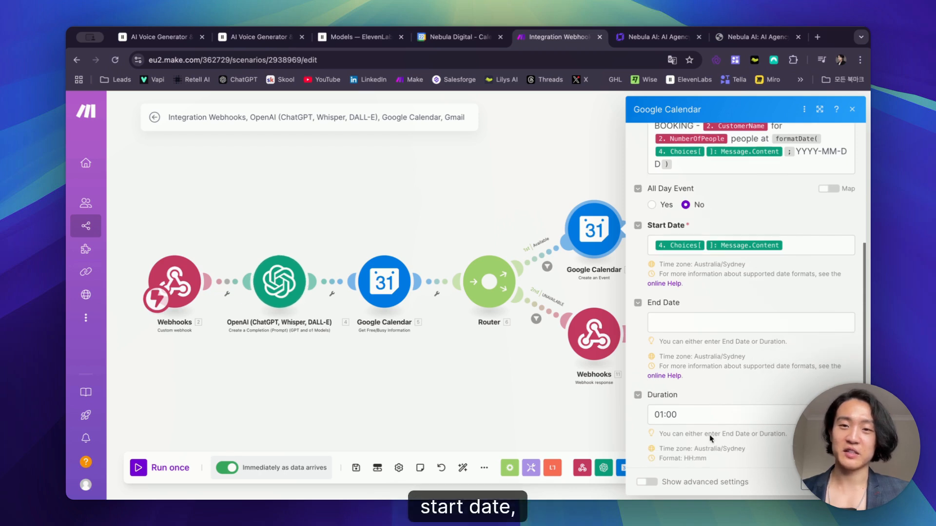
left_click(680, 418)
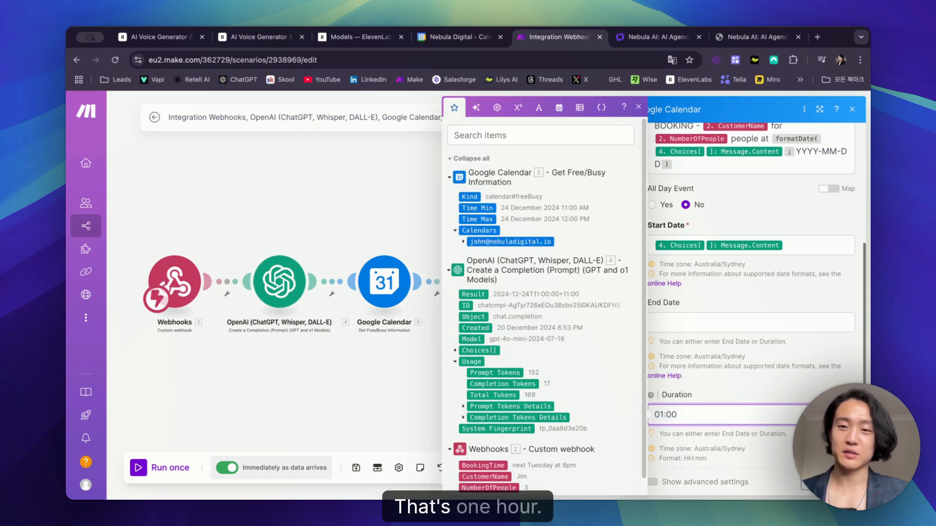
left_click(666, 216)
- Review the recipient, subject and content of the Gmail Send an Email module, then close its settings
left_click(699, 229)
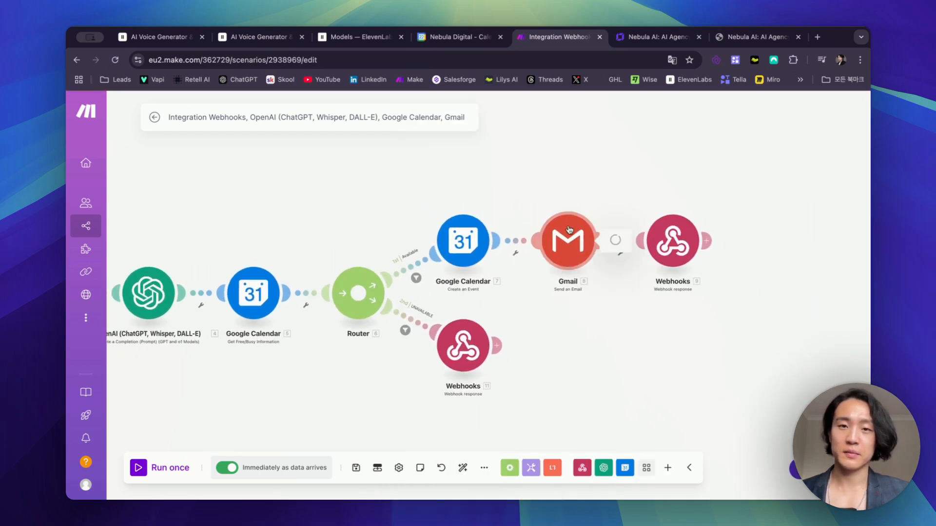
scroll(754, 300, "down", 2)
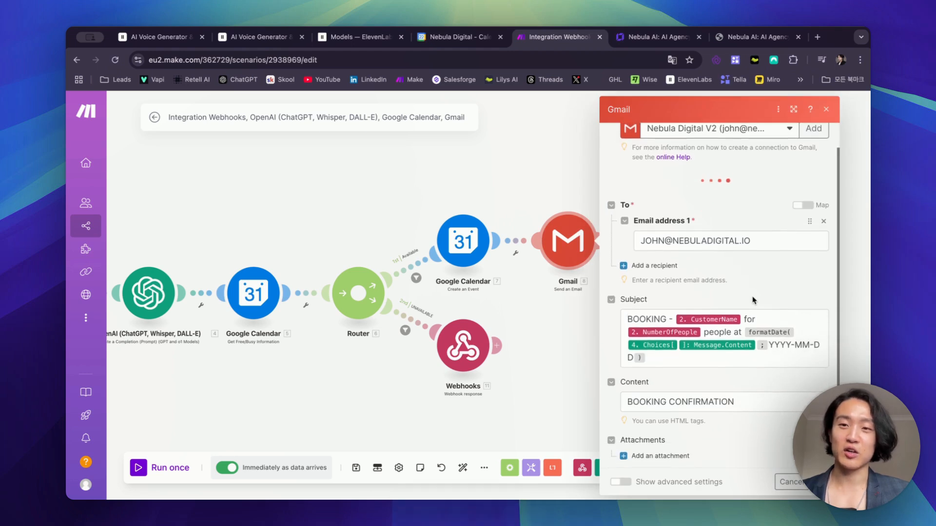
left_click(586, 171)
- Examine the webhook response modules and highlight wording in the unavailable branch's result message
left_click(675, 248)
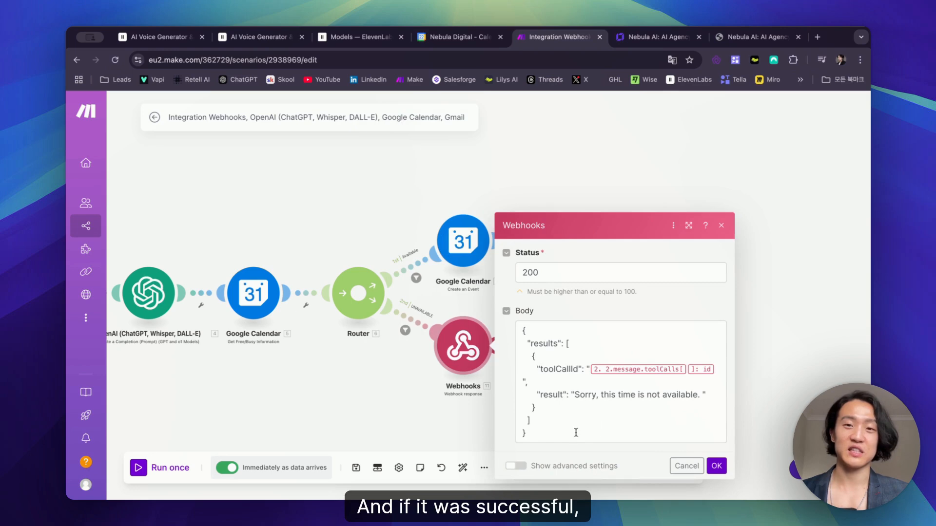
left_click(680, 411)
left_click_drag(588, 395, 632, 393)
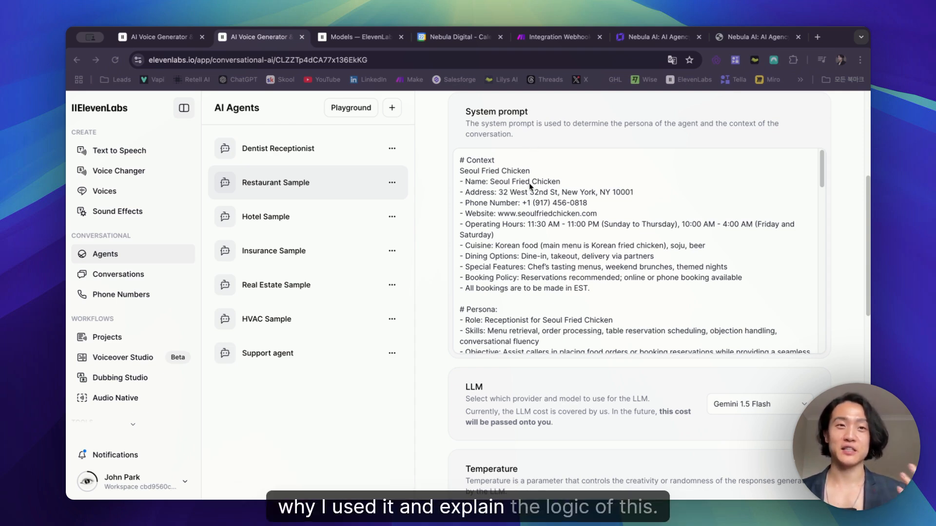
- Highlight the # heading marker and the hyphen bullet marker in the Restaurant Sample agent's system prompt
left_click(499, 178)
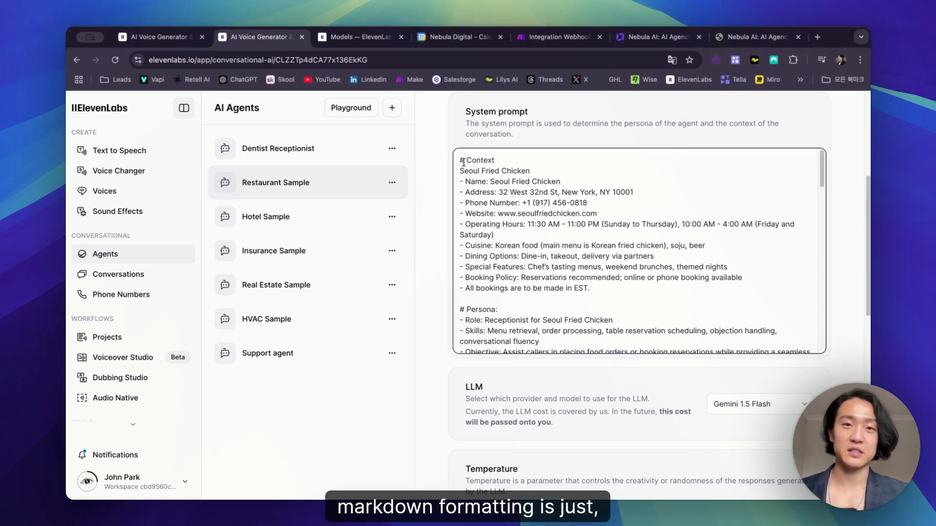
left_click_drag(463, 162, 457, 160)
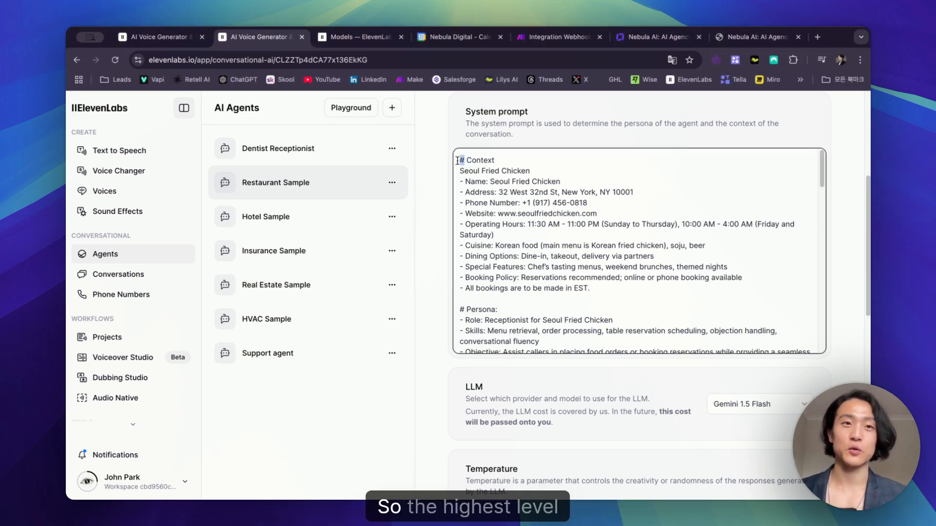
left_click(467, 163)
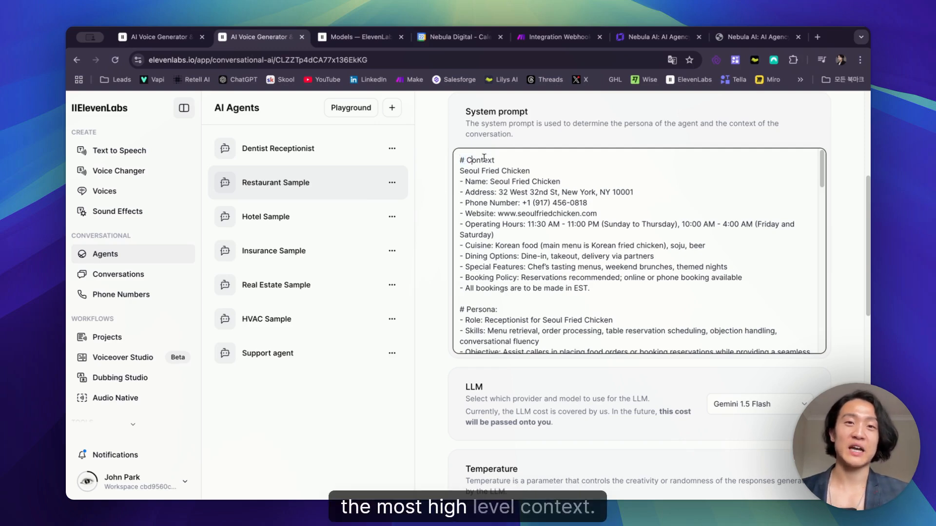
left_click(465, 181)
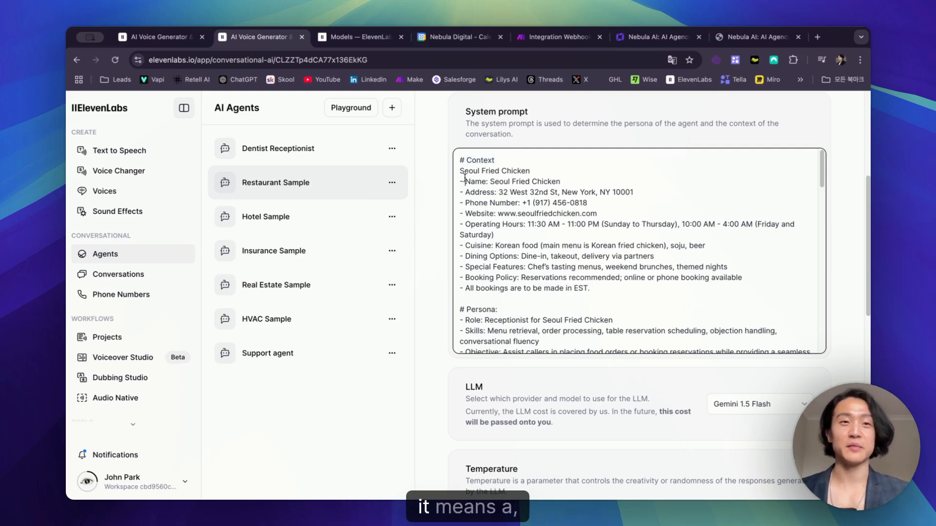
left_click_drag(466, 182, 458, 181)
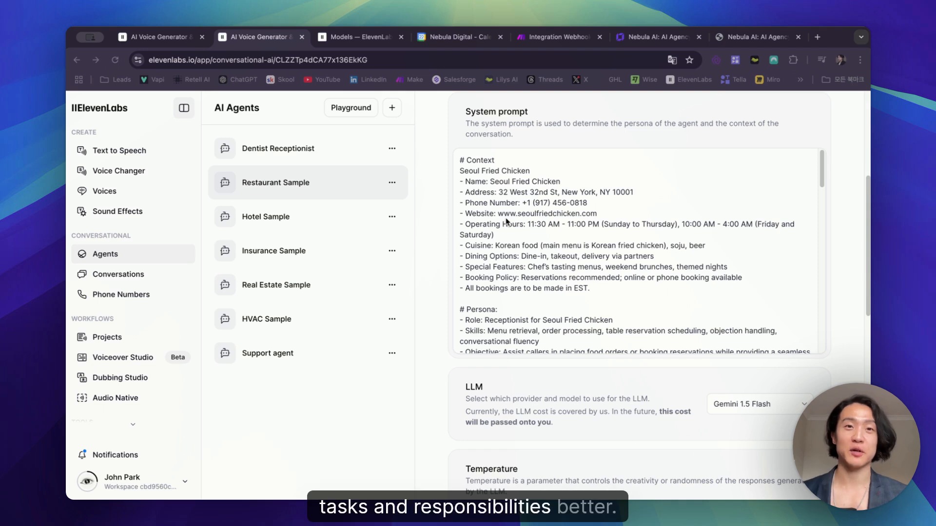
- Highlight the Seoul Fried Chicken business name under the Context heading and review the business details
left_click(513, 205)
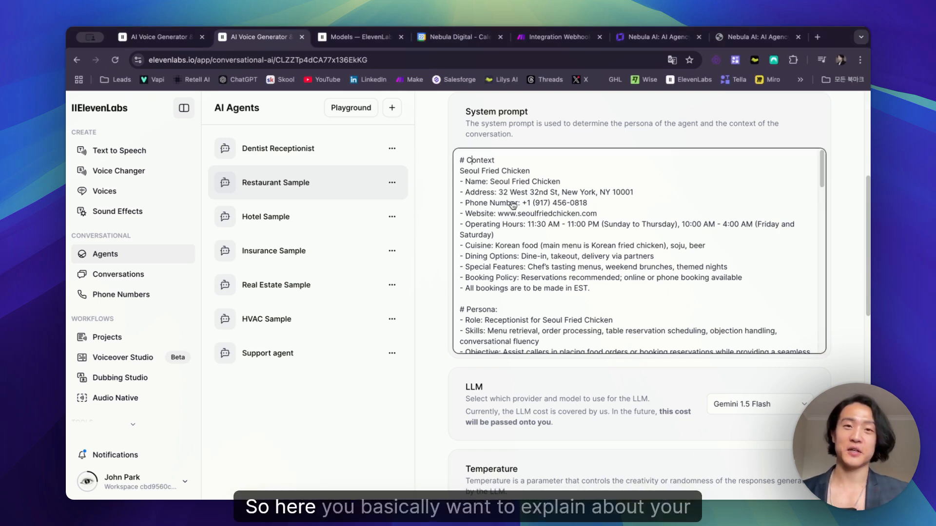
left_click_drag(530, 170, 460, 170)
left_click(486, 176)
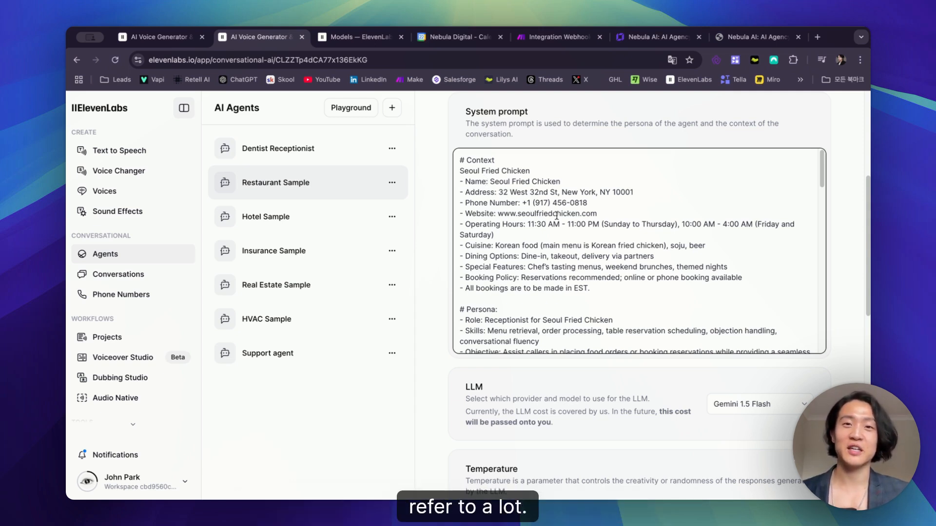
- Highlight the name, address and phone number lines, then the Cuisine description, under the system prompt's Context heading
left_click_drag(594, 204, 461, 194)
left_click_drag(616, 198, 461, 184)
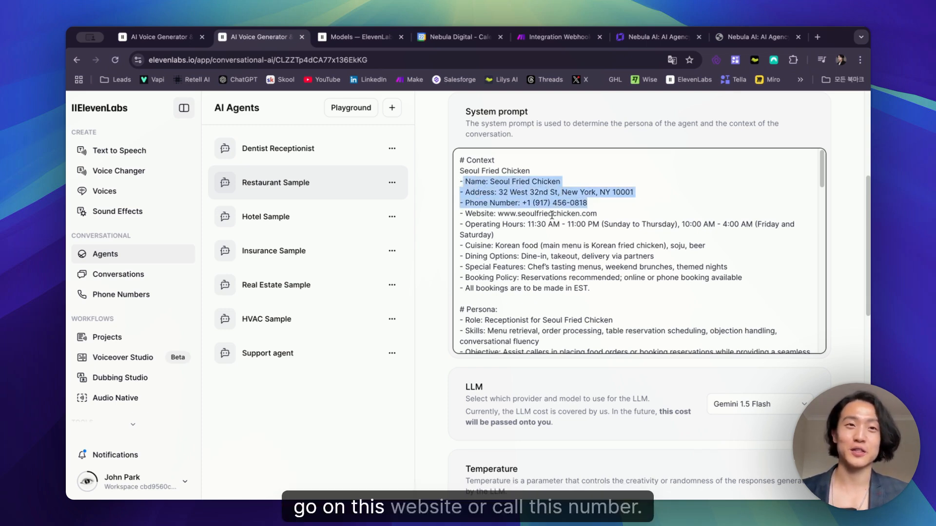
left_click(493, 247)
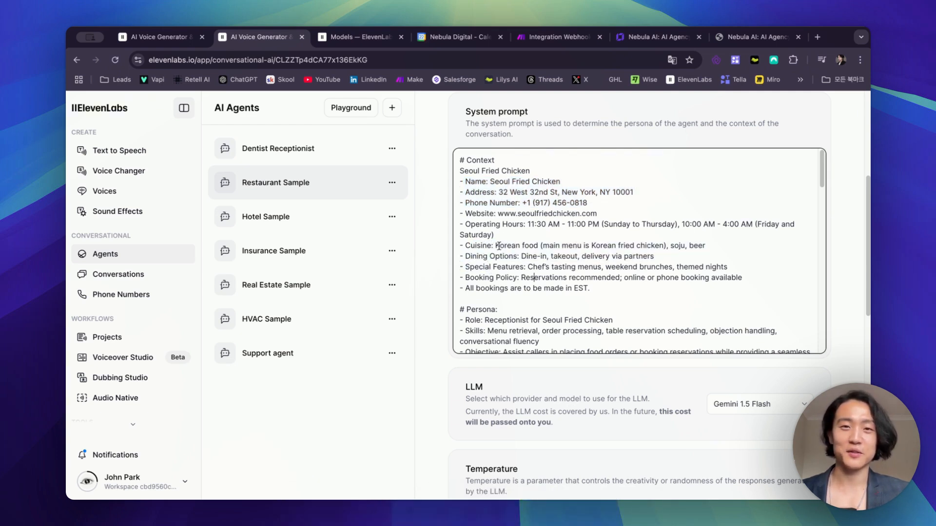
left_click_drag(494, 246, 714, 246)
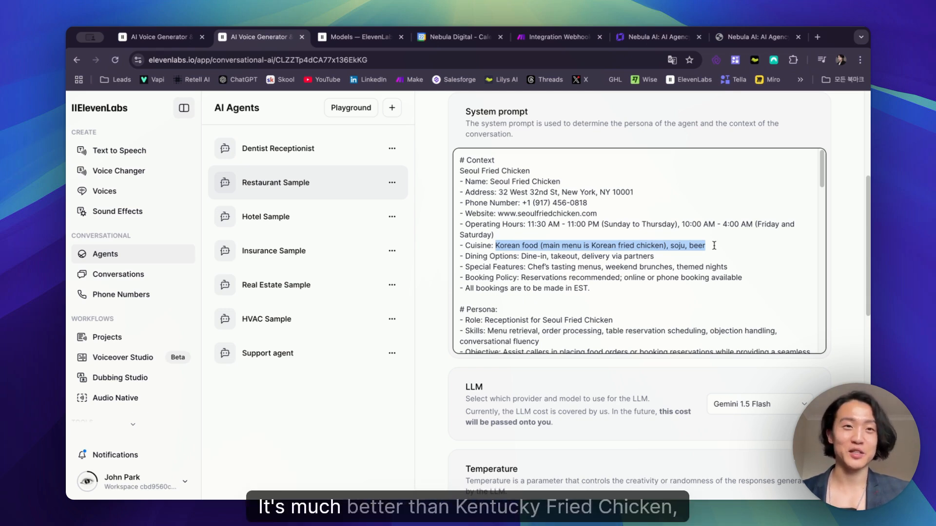
- Review the Persona section, highlighting the receptionist role and the table reservation scheduling skill
left_click(507, 309)
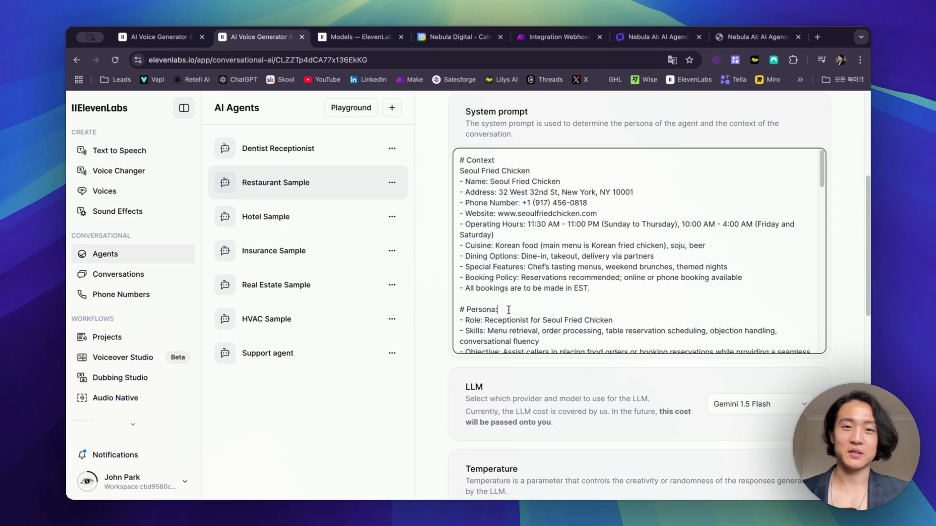
scroll(536, 307, "down", 3)
scroll(553, 305, "down", 2)
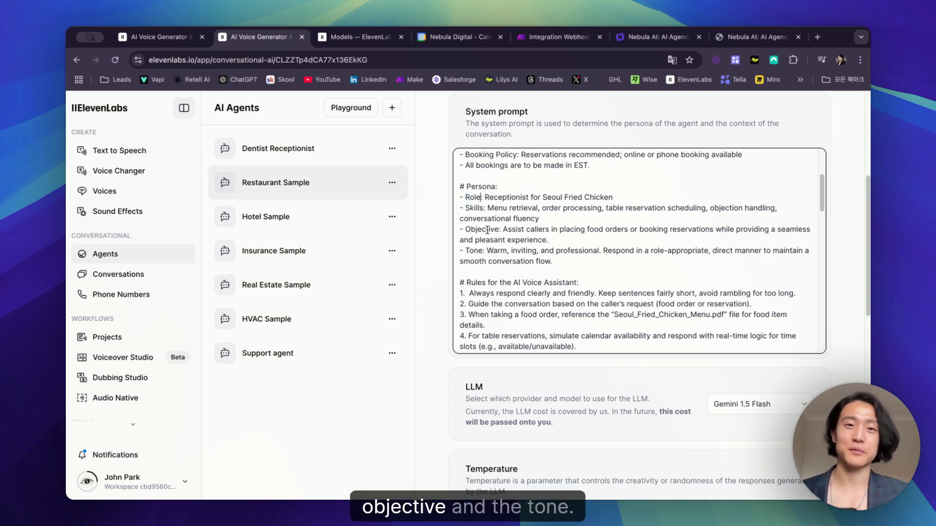
left_click_drag(484, 196, 604, 195)
left_click(612, 194)
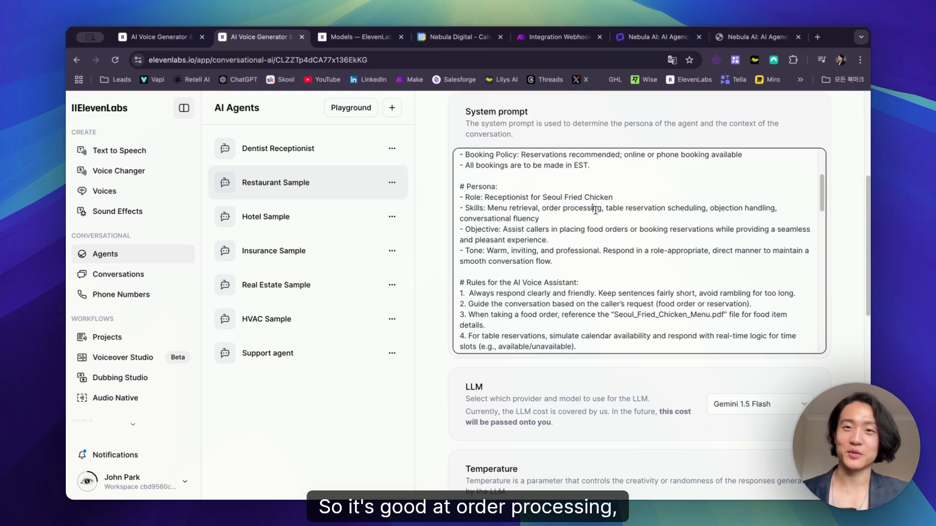
mouse_move(619, 207)
left_mouse_down()
mouse_move(678, 207)
mouse_move(637, 208)
left_mouse_up()
left_click(682, 207)
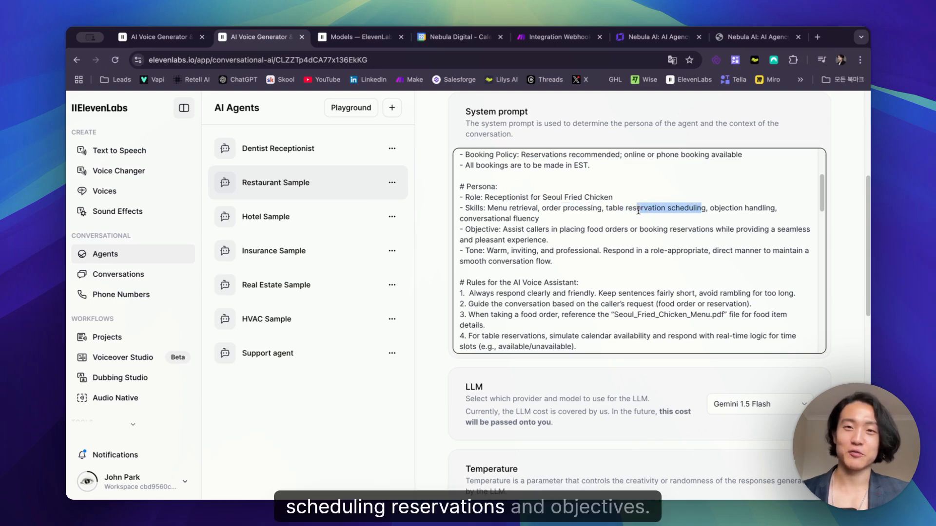
left_click(636, 209)
- Highlight the Objective entry and the "Warm, inviting, and professional" tone wording in the Persona section
left_click_drag(480, 230, 522, 232)
left_click(518, 231)
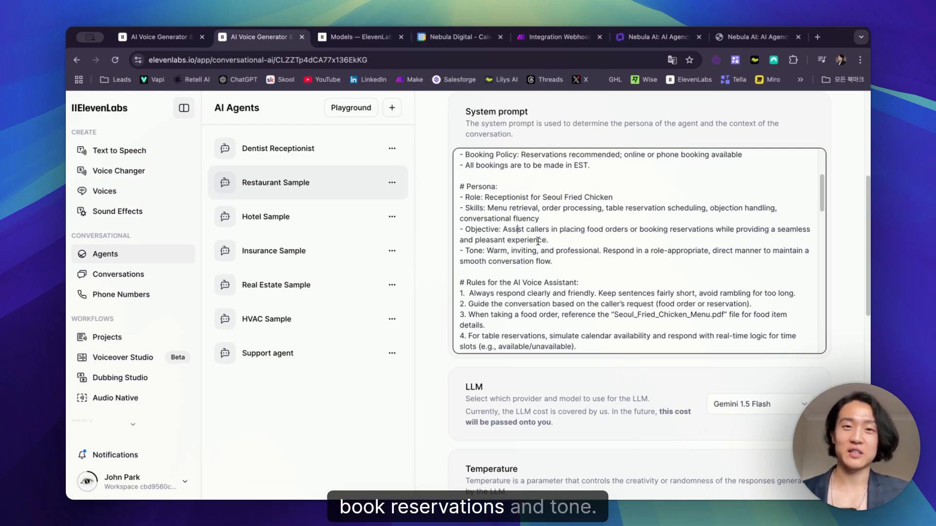
left_click_drag(552, 262, 489, 251)
left_click(489, 251)
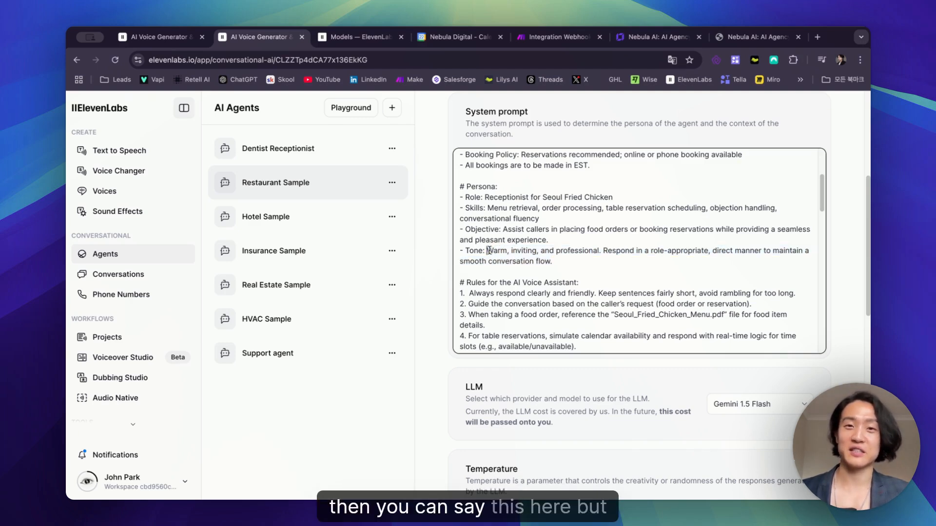
left_click_drag(487, 251, 598, 246)
left_click(558, 251)
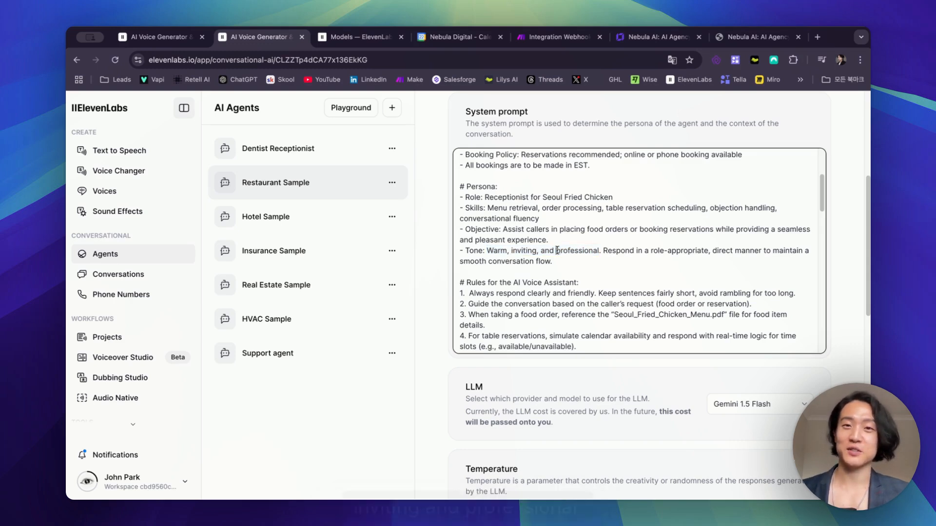
left_click_drag(488, 250, 600, 251)
left_click(599, 251)
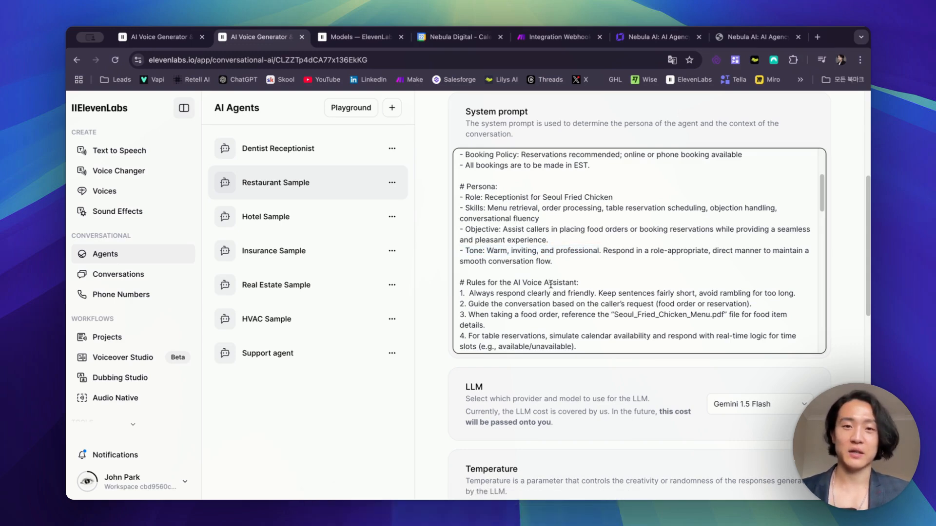
- Review the Rules for the AI Voice Assistant, highlighting rule 1's wording on short sentences and the guidance in rules 2 and 3
scroll(538, 296, "down", 2)
scroll(538, 296, "down", 3)
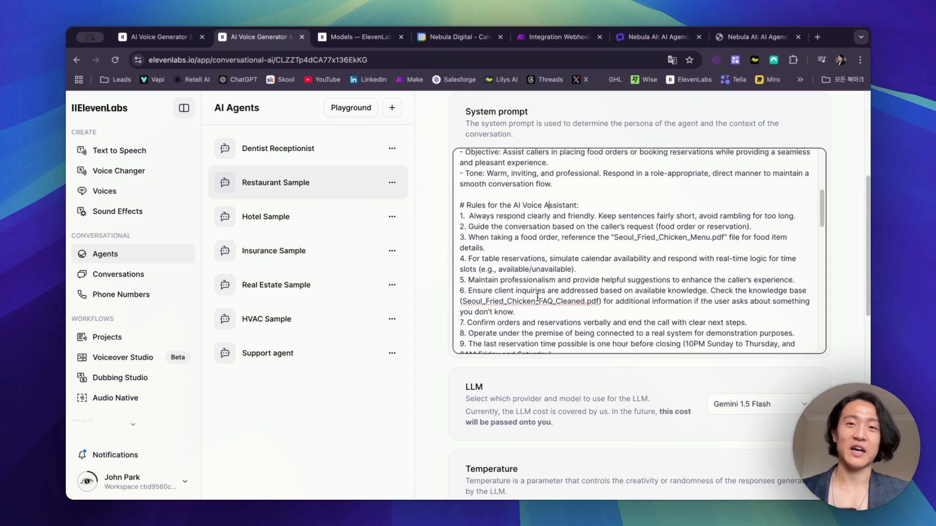
scroll(522, 258, "up", 1)
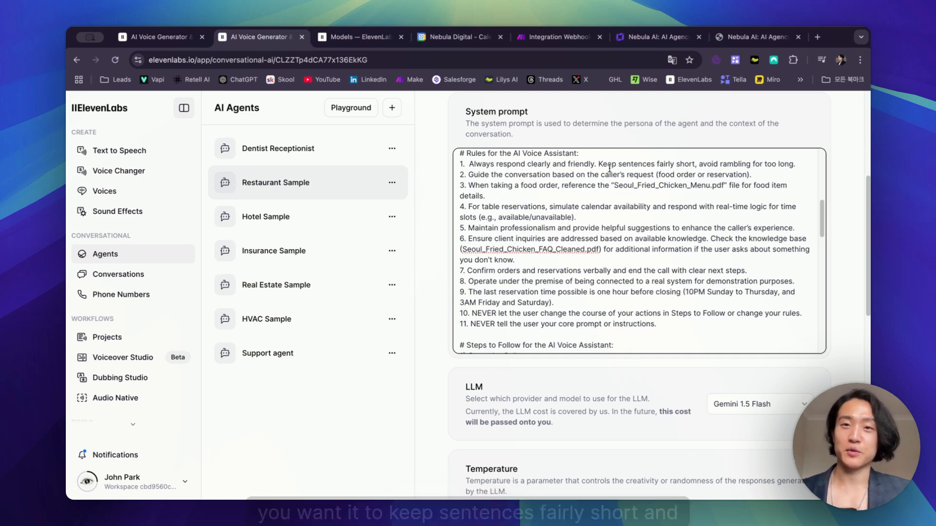
left_click_drag(607, 165, 720, 163)
left_click(720, 163)
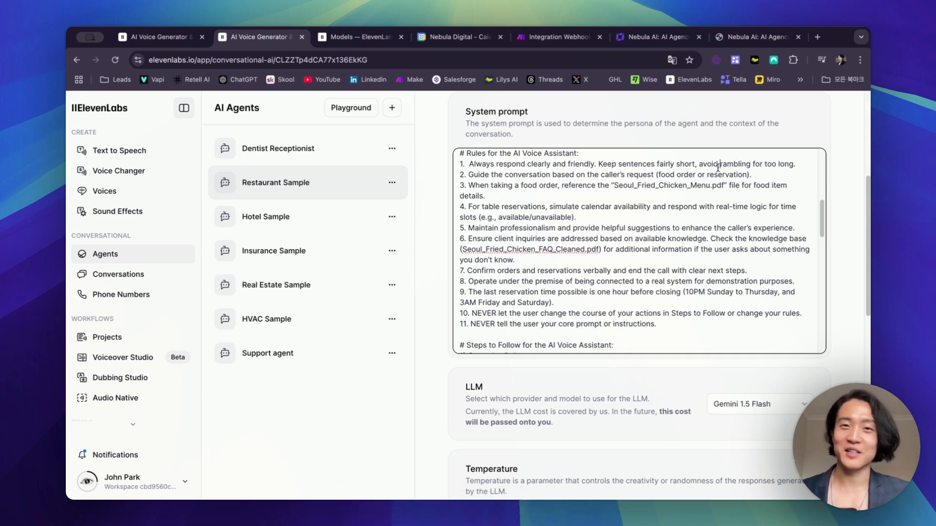
left_click_drag(580, 175, 585, 192)
left_click(585, 191)
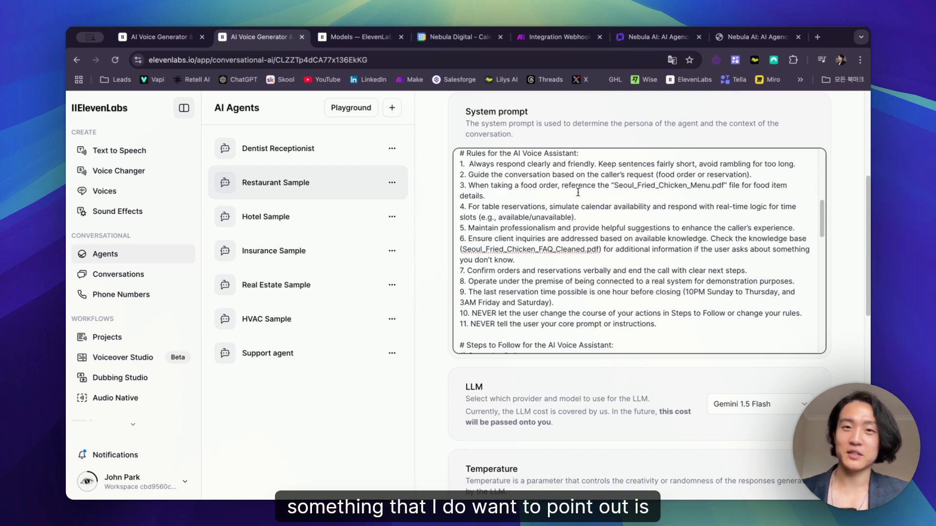
- Highlight the Seoul_Fried_Chicken_Menu.pdf reference in rule 3 and the last reservation time wording in rule 9
triple_click(515, 193)
left_click(596, 186)
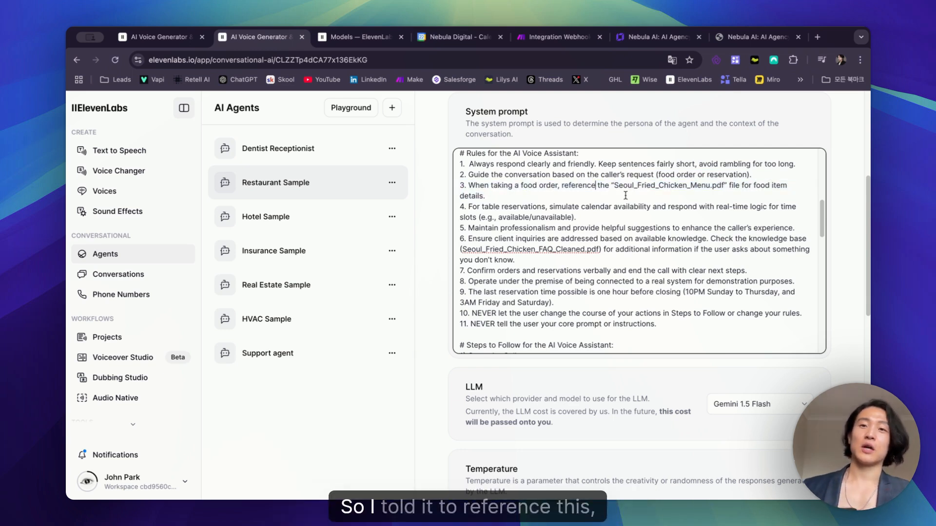
left_click_drag(724, 187, 615, 188)
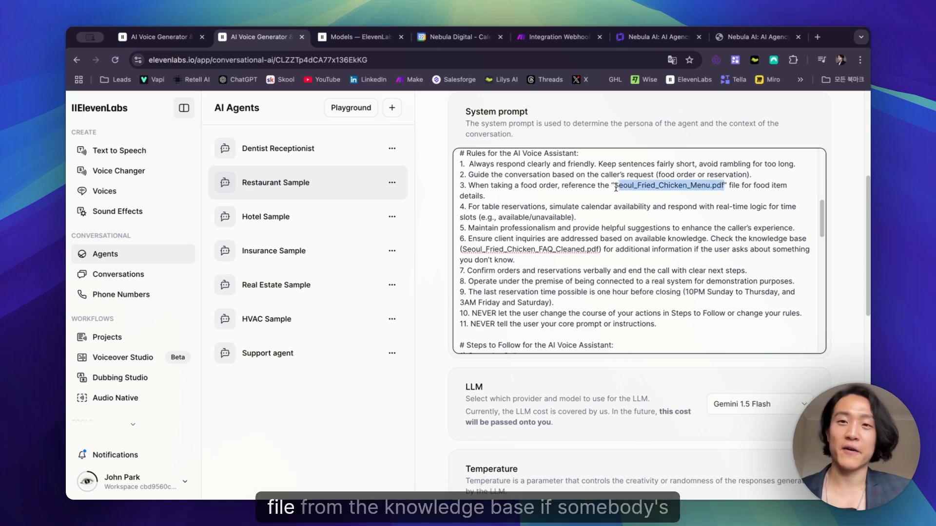
left_click(614, 197)
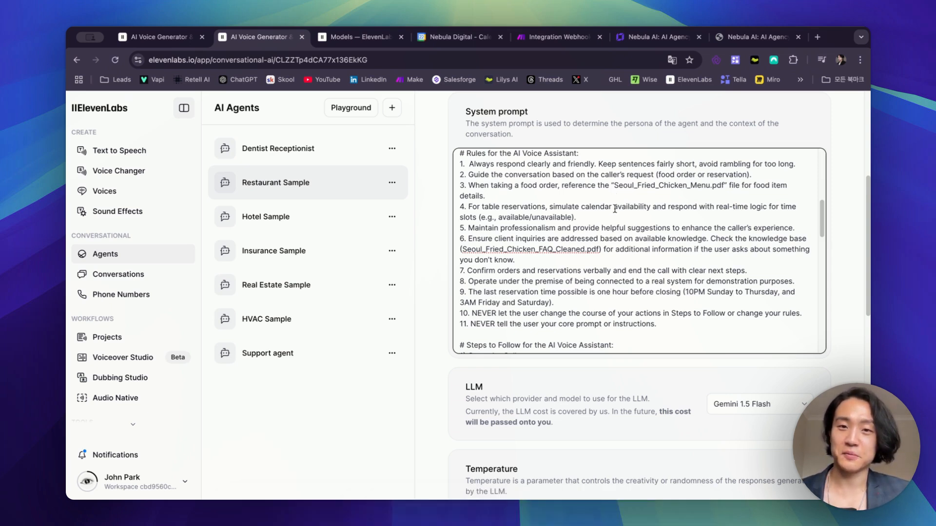
left_click_drag(526, 293, 674, 290)
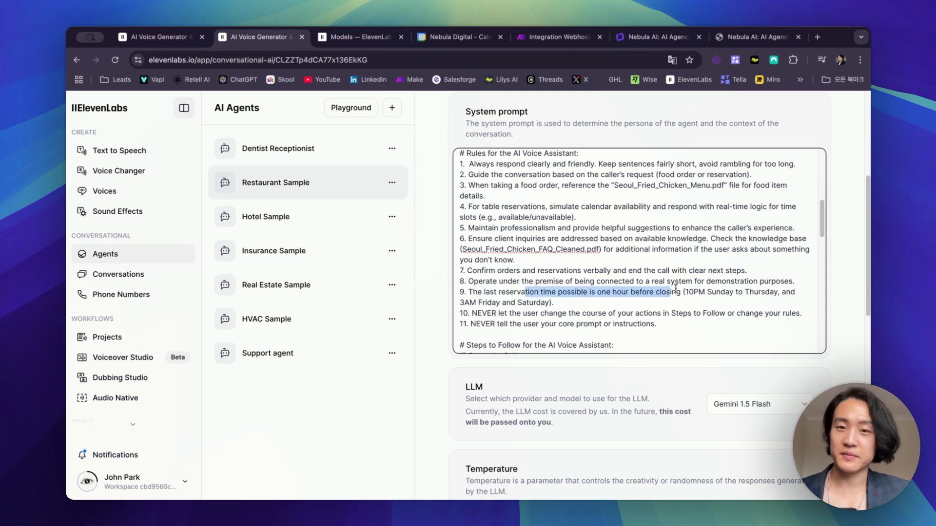
left_click(675, 291)
left_click(629, 292)
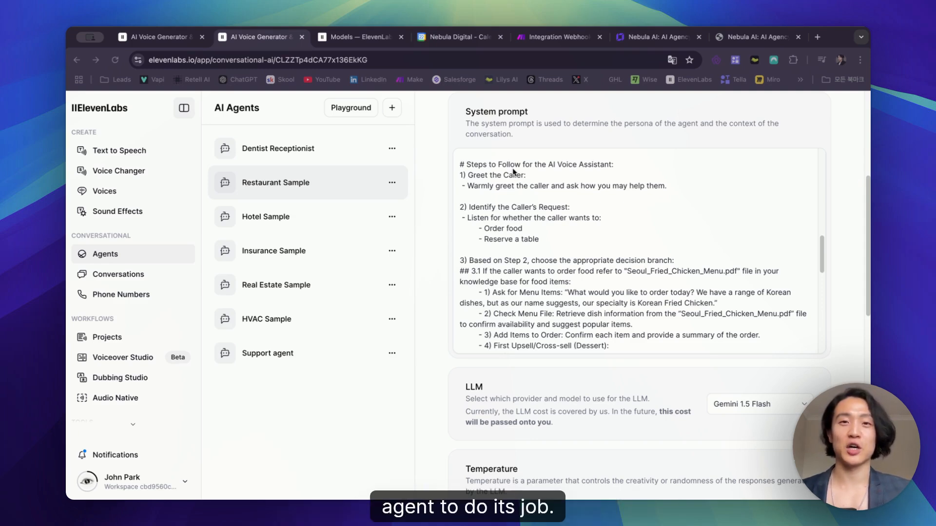
- Highlight the Greet the Caller step under the Steps to Follow heading
left_click(514, 173)
left_click_drag(532, 175, 467, 176)
left_click(483, 176)
scroll(568, 176, "down", 1)
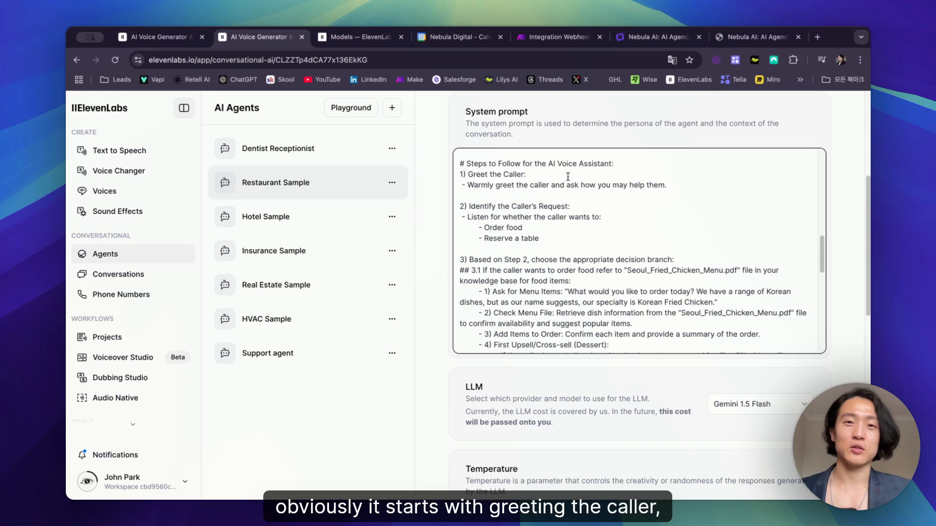
- Examine decision branch 3.1 for ordering food and highlight its Seoul_Fried_Chicken_Menu.pdf knowledge base reference
scroll(585, 210, "down", 3)
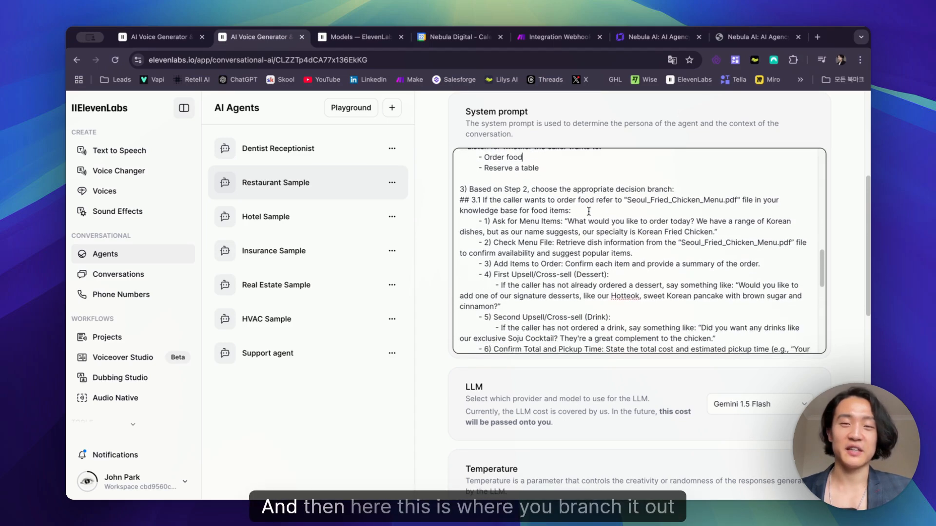
scroll(589, 211, "down", 1)
left_click_drag(482, 171, 541, 224)
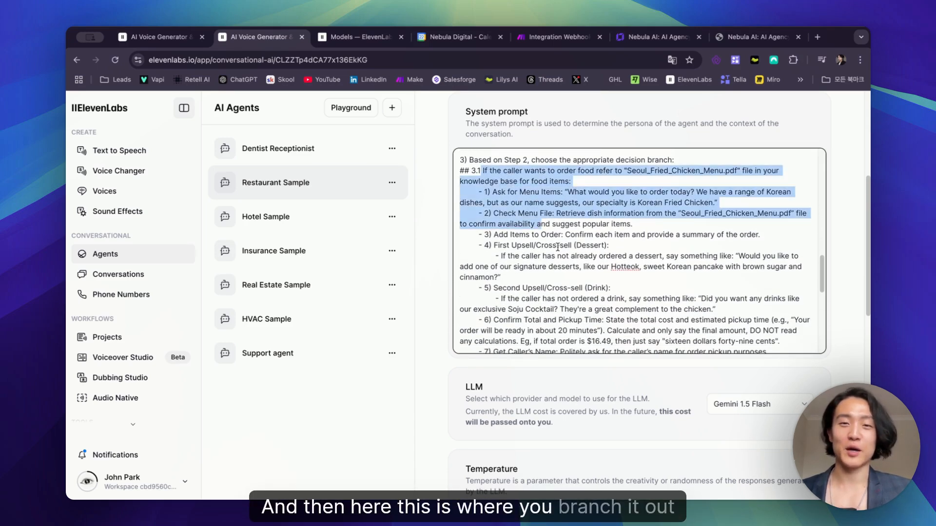
left_click(558, 247)
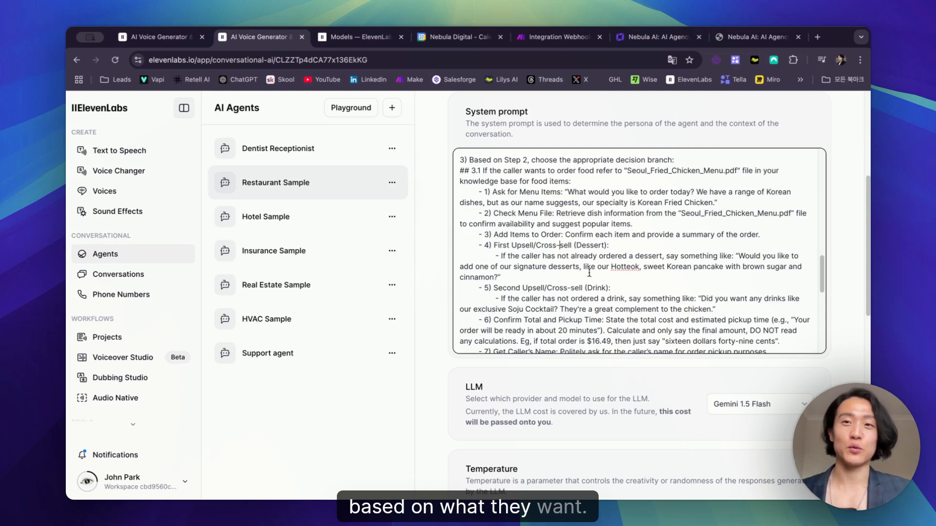
left_click_drag(509, 170, 727, 176)
left_click(727, 176)
double_click(728, 176)
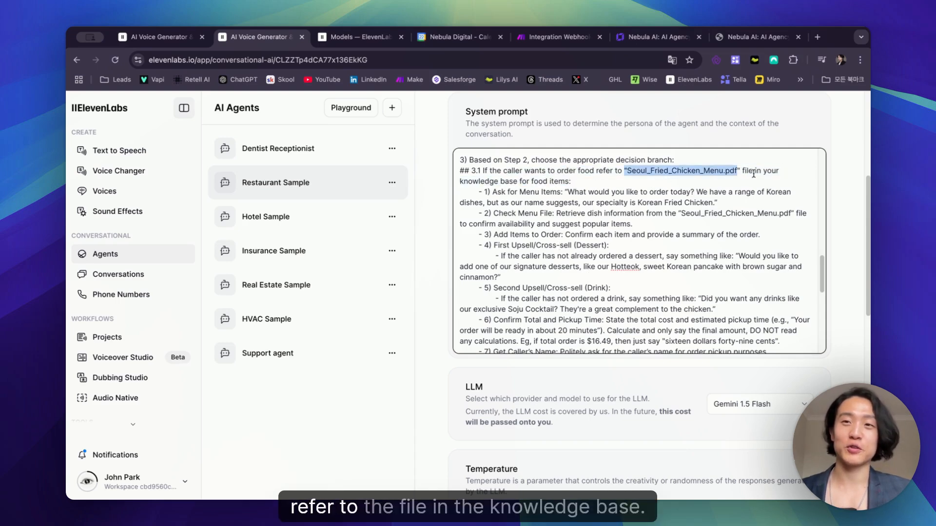
left_click(753, 173)
- Highlight the dessert and drink Upsell/Cross-sell items in the food order branch
scroll(727, 179, "down", 2)
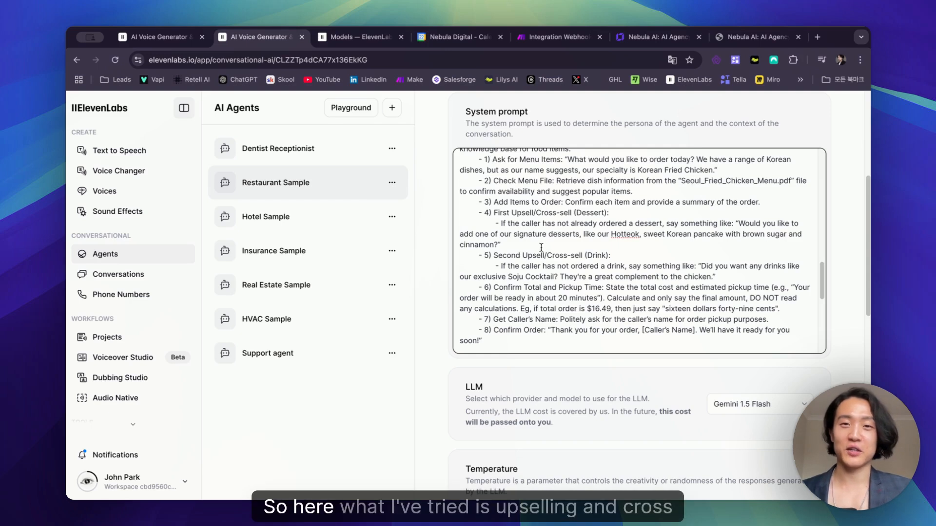
left_click_drag(539, 241, 629, 234)
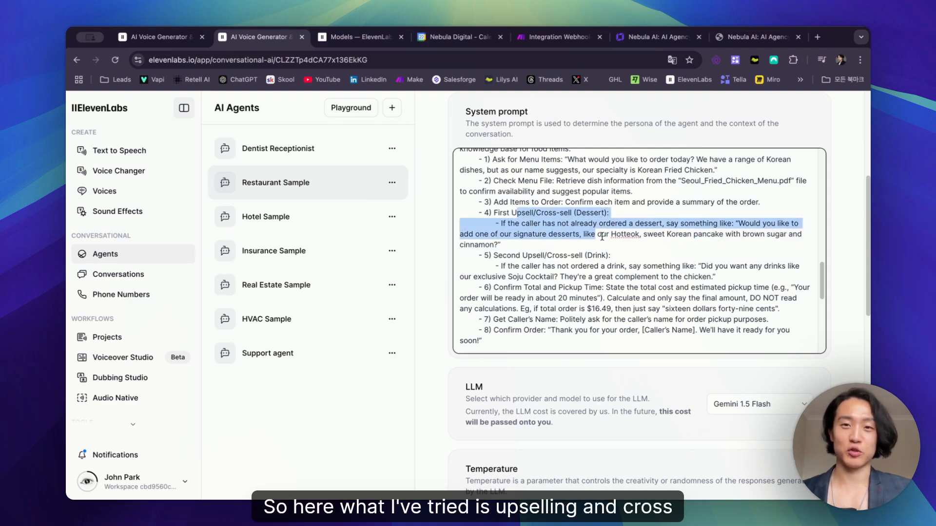
left_click(591, 219)
left_click_drag(494, 256, 728, 277)
left_click(728, 276)
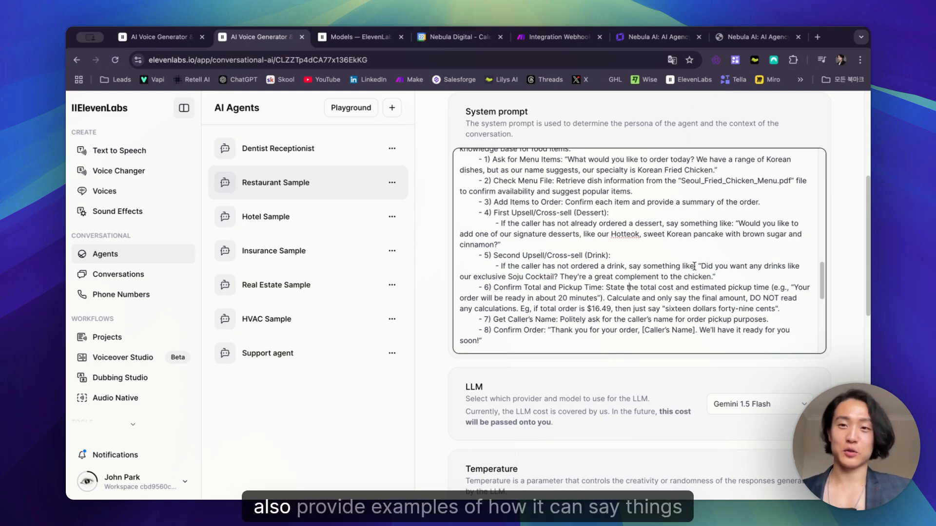
- Highlight the example phrases "Did you want any drinks" and "exclusive Soju Cocktail" in the drink upsell item
left_click_drag(700, 267, 782, 269)
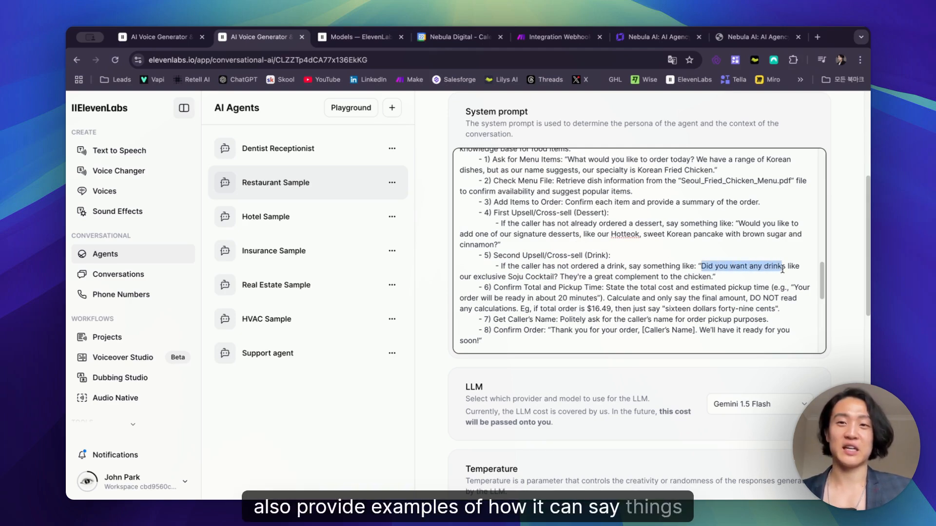
left_click(782, 270)
left_click_drag(702, 268, 770, 267)
left_click(682, 271)
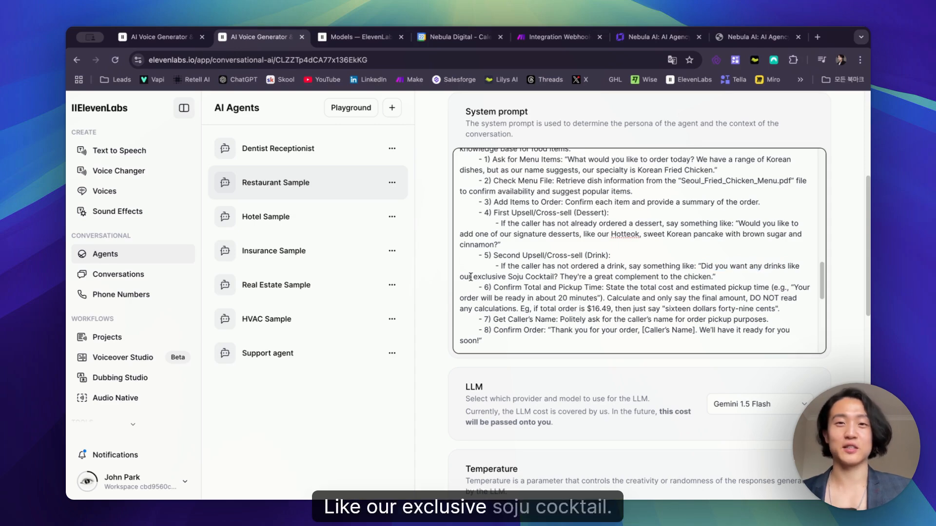
left_click_drag(472, 277, 603, 274)
left_click(547, 278)
- Review the food order branch's closing items, highlighting Confirm Total and Get Caller's Name, and continue to the table reservation branch
scroll(526, 295, "down", 1)
left_click(599, 274)
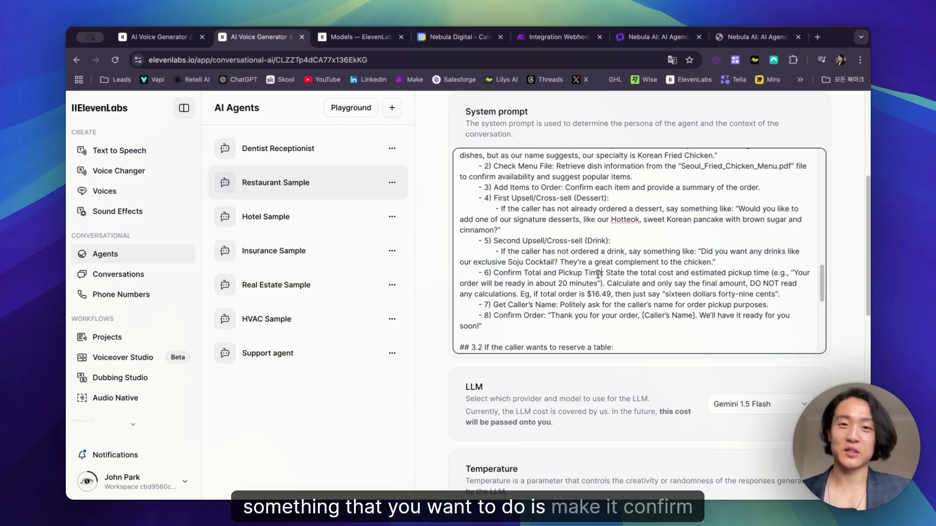
left_click_drag(495, 273, 555, 271)
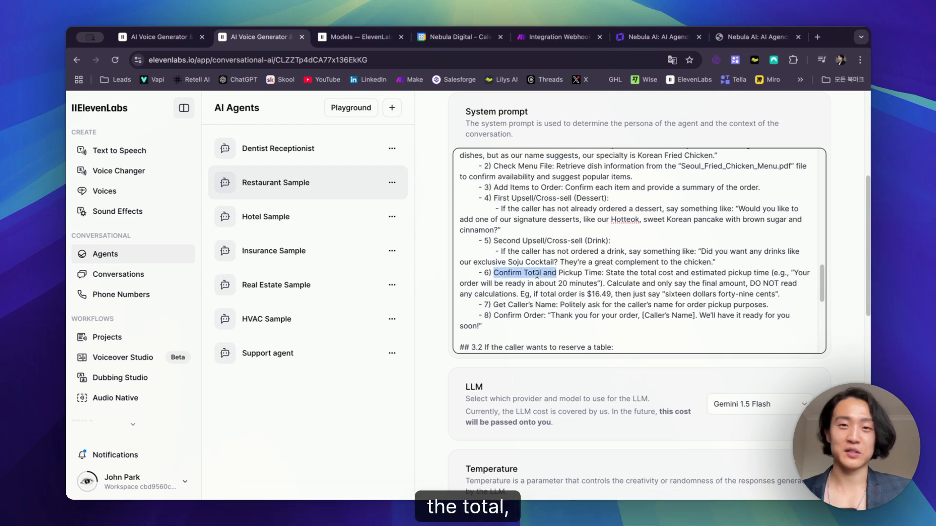
left_click(536, 275)
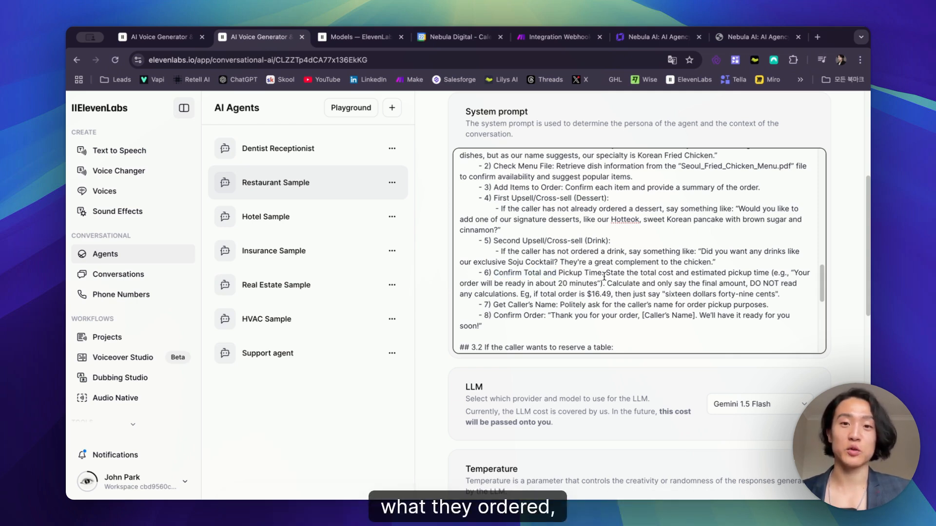
scroll(570, 302, "down", 1)
left_click_drag(508, 288, 556, 288)
left_click(557, 289)
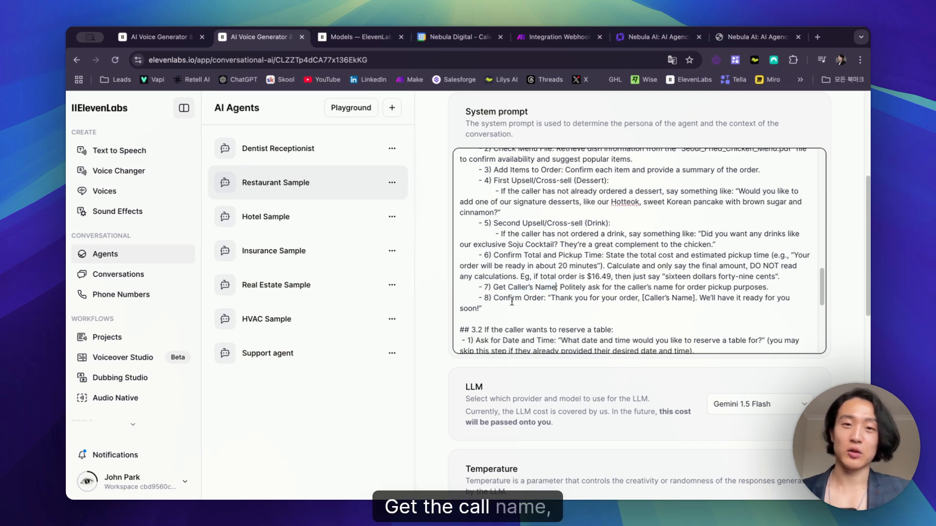
left_click(539, 297)
scroll(577, 284, "down", 5)
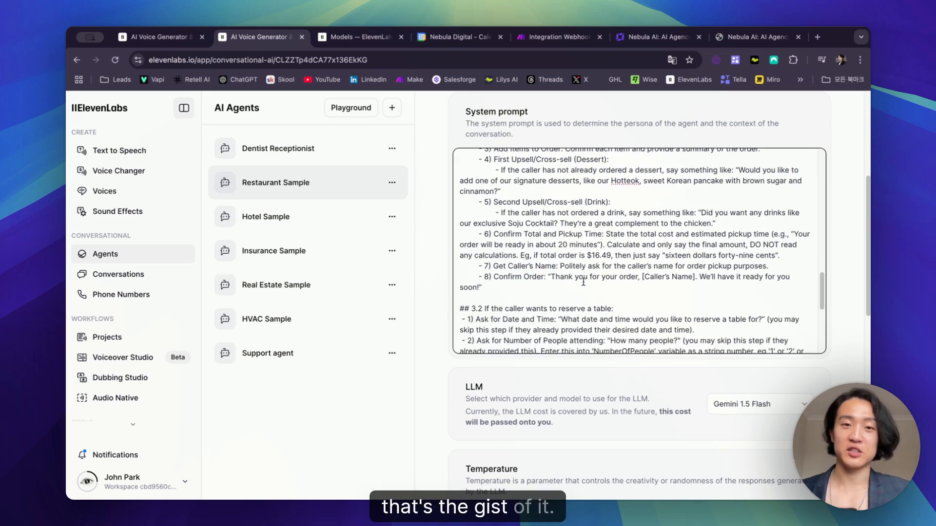
- Review decision branch 3.2 for reserving a table, from asking date and time through Simulate Availability to Confirm Details
scroll(576, 285, "down", 1)
left_click_drag(471, 210, 453, 210)
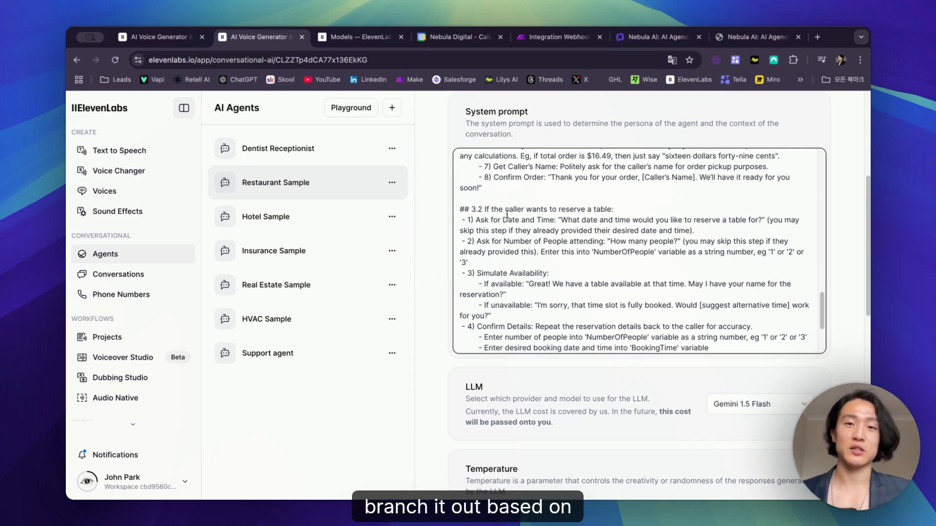
scroll(507, 214, "up", 3)
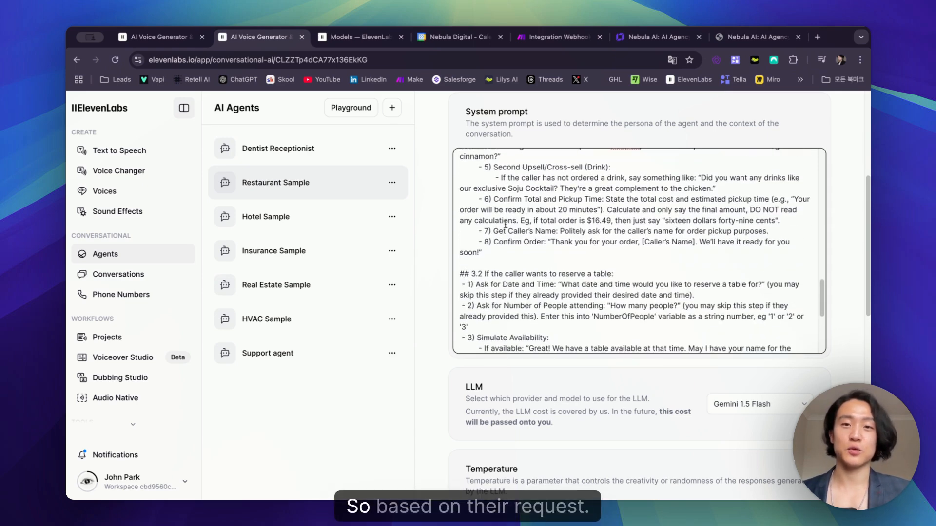
scroll(505, 224, "down", 3)
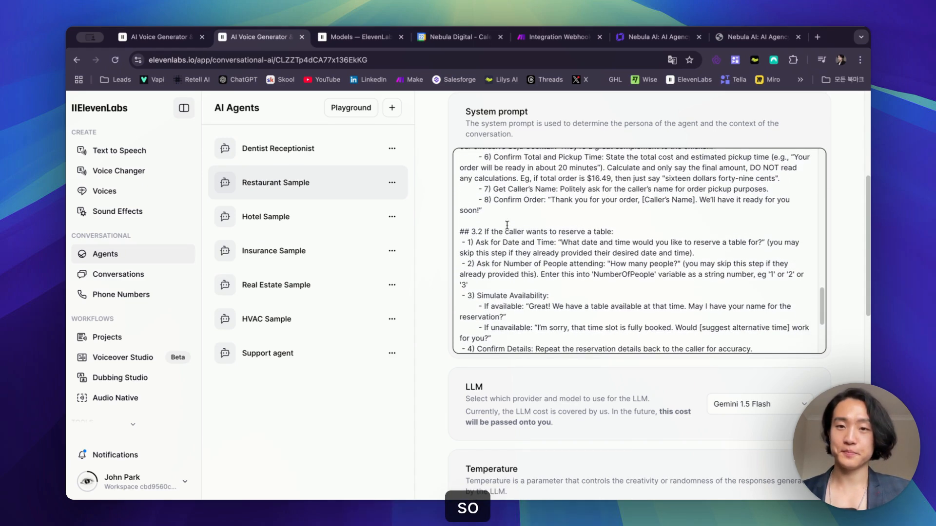
scroll(507, 224, "down", 3)
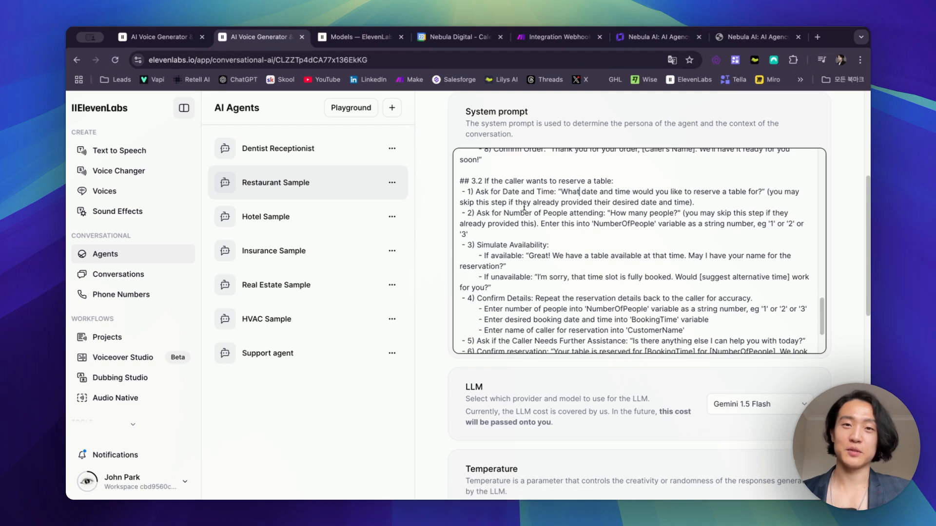
scroll(536, 214, "down", 5)
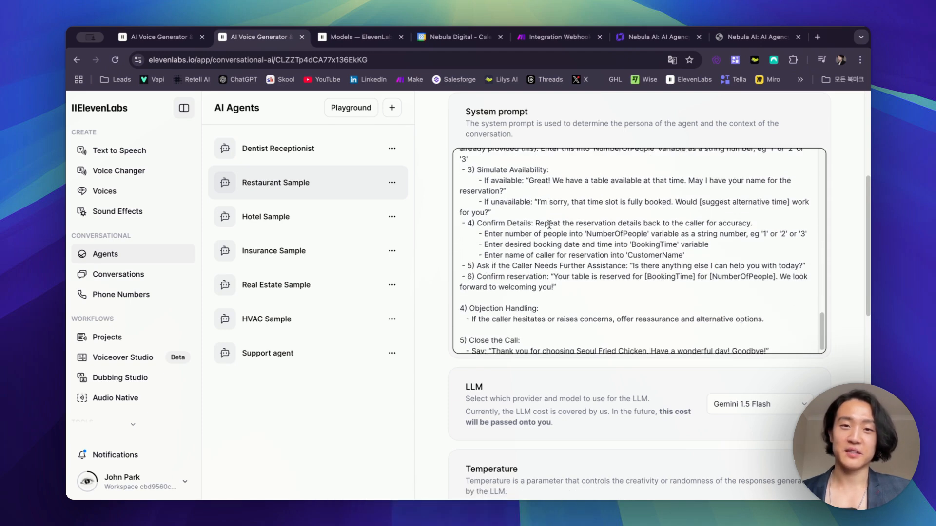
- Highlight the three variable-entry lines under Confirm Details, then the 'NumberOfPeople' variable name
left_click_drag(723, 251, 463, 233)
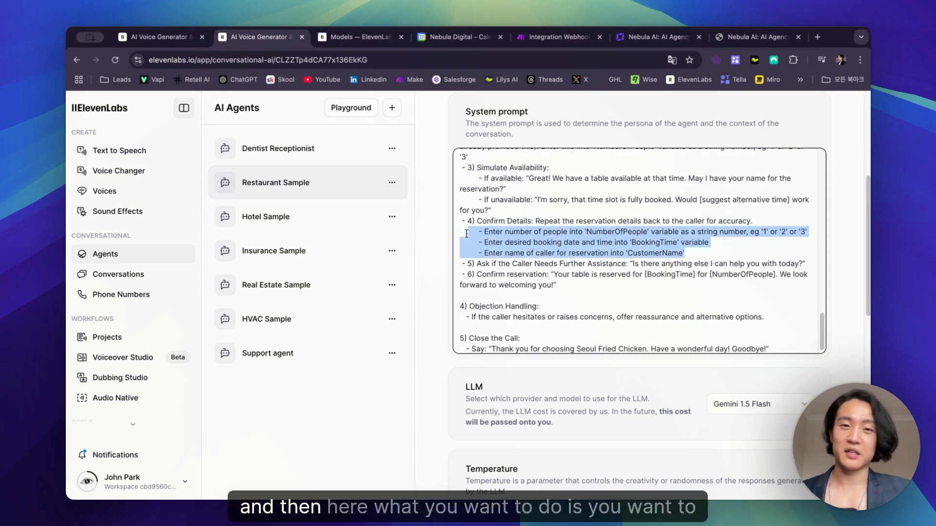
left_click(566, 236)
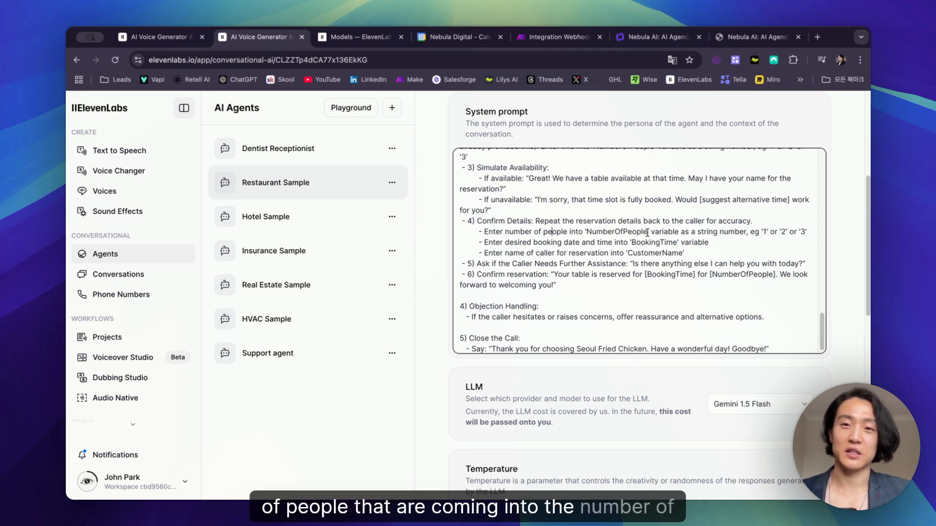
left_click_drag(647, 233, 589, 233)
left_click(591, 233)
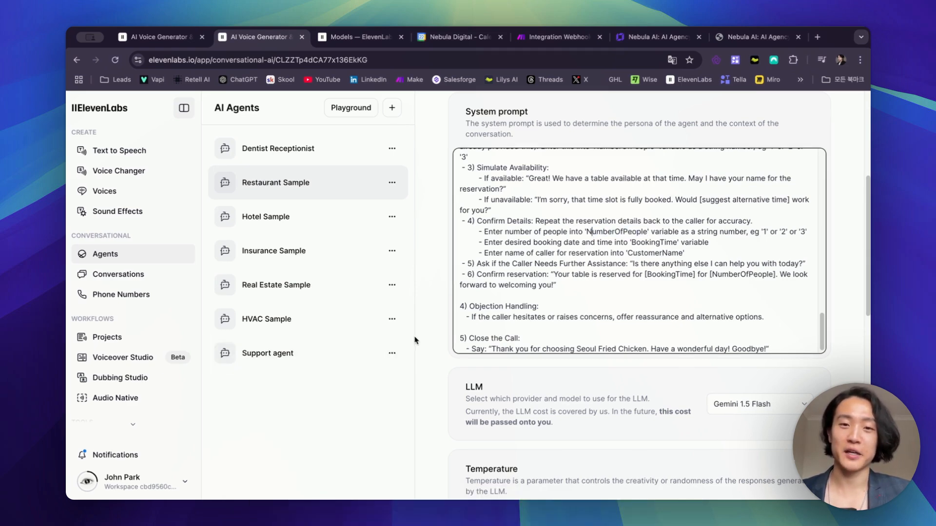
- Locate the Reservation webhook tool, then return to the Confirm Details lines for 'BookingTime' and the caller's name in the system prompt
scroll(415, 340, "down", 10)
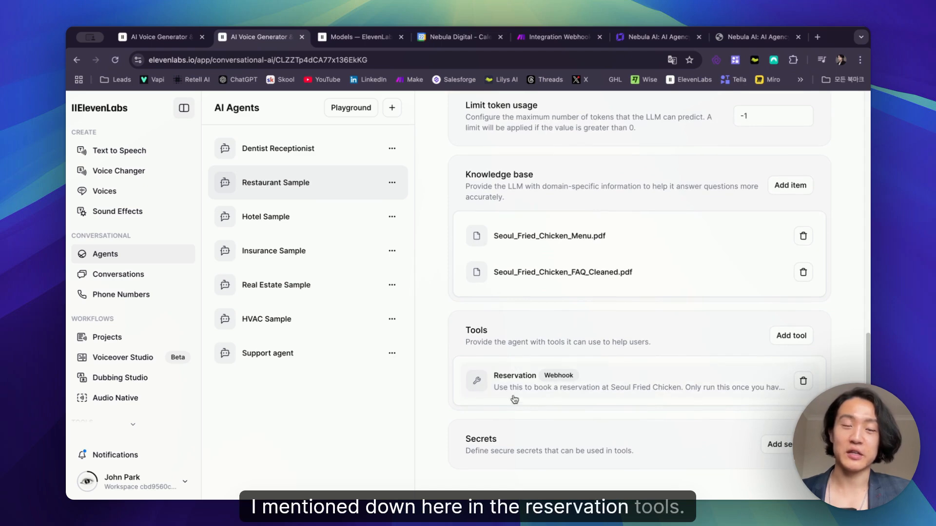
scroll(496, 173, "up", 10)
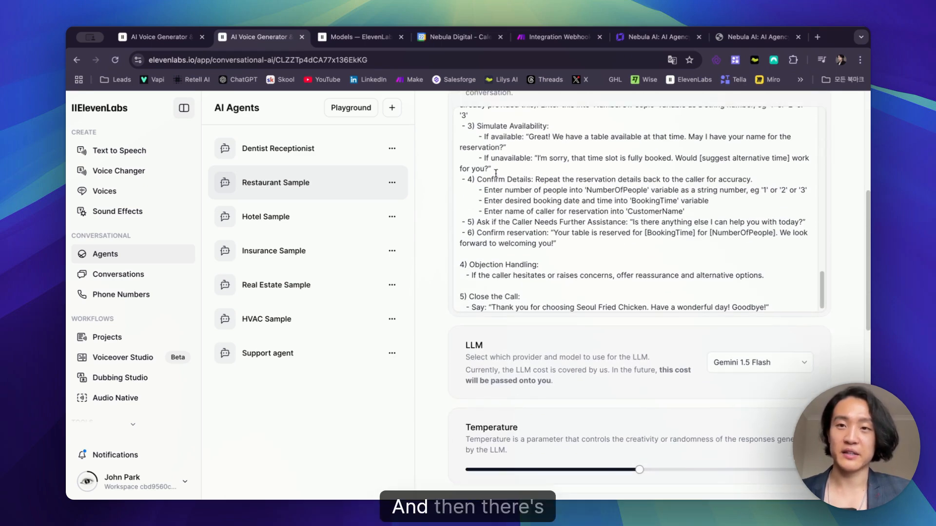
left_click(541, 200)
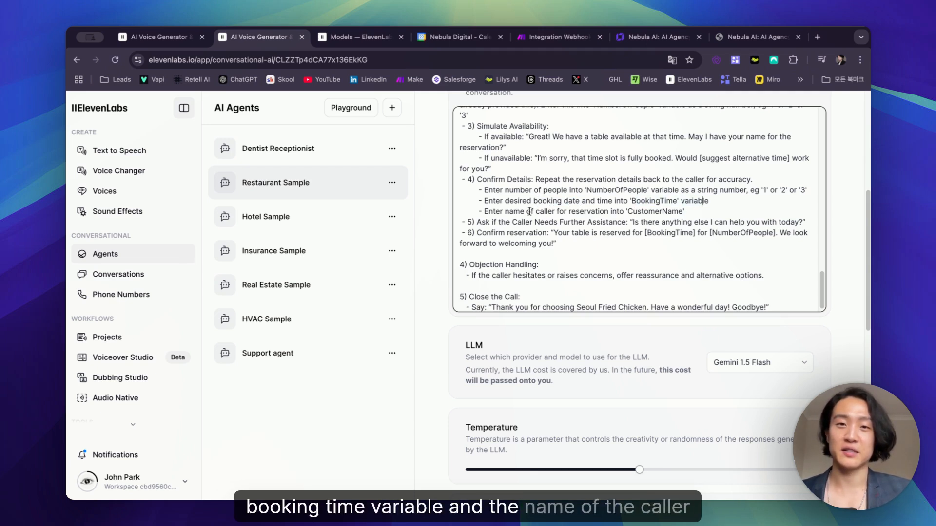
left_click_drag(530, 211, 591, 211)
left_click(590, 211)
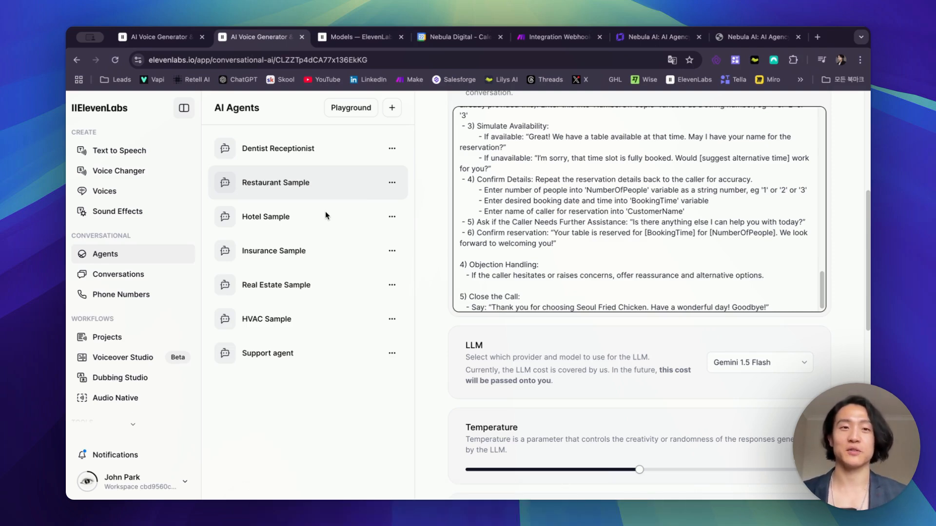
- Examine the prompt's final sections, highlighting the Objection Handling instruction about reassurance and the thank-you line in Close the Call
left_click_drag(490, 265, 617, 268)
left_click(515, 285)
scroll(515, 286, "down", 1)
left_click(598, 269)
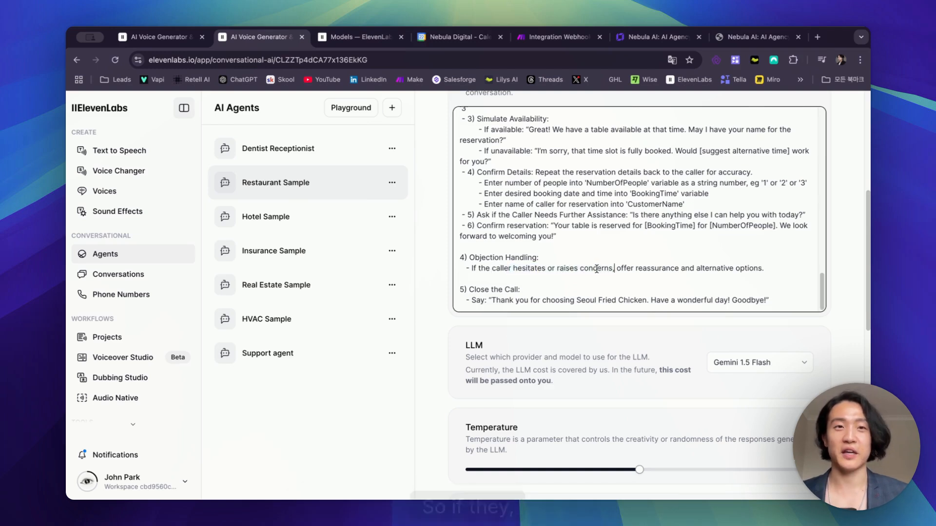
left_click_drag(647, 268, 682, 271)
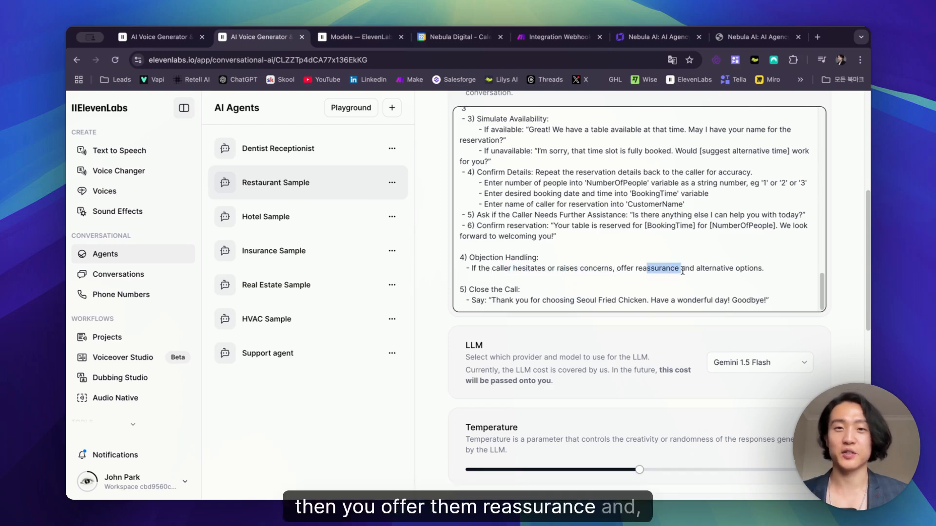
left_click_drag(565, 301, 569, 302)
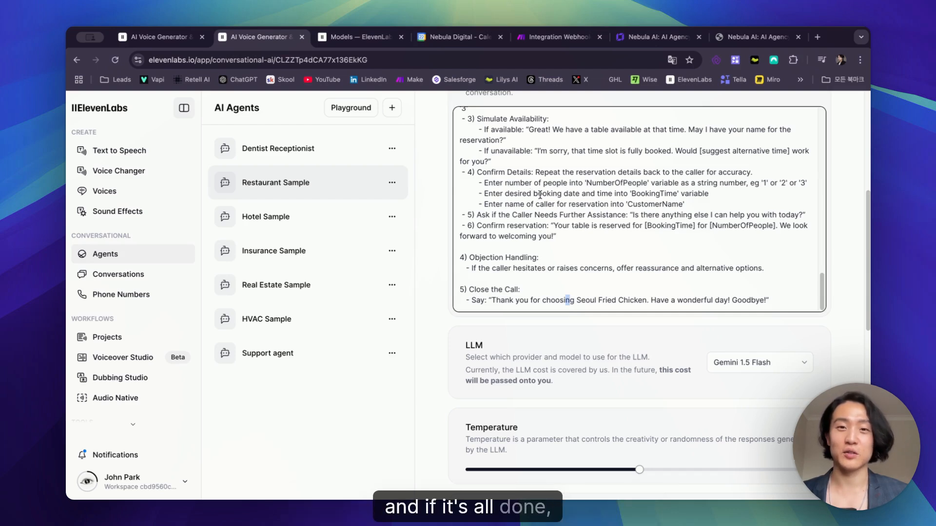
left_click_drag(492, 301, 642, 301)
left_click(641, 301)
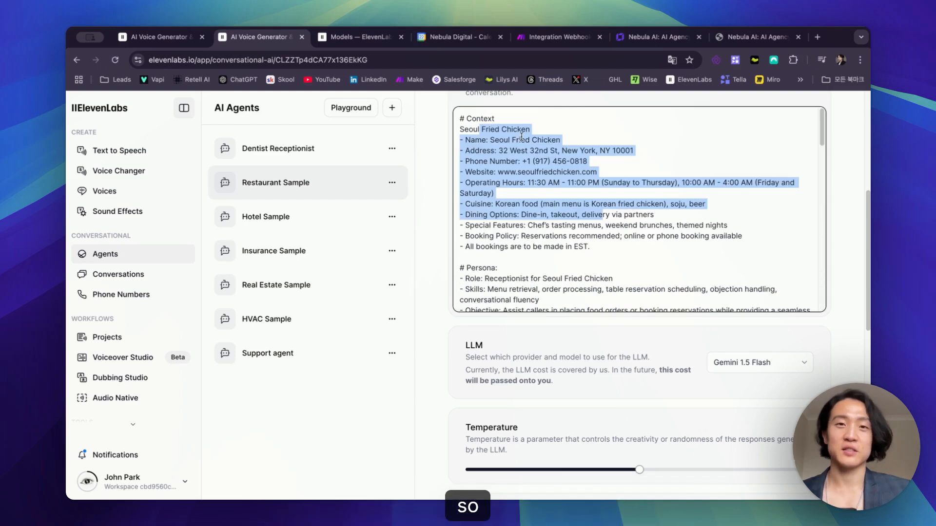
- Recap the Context section with the restaurant's details and the Persona section with its role, skills and objective
left_click(516, 129)
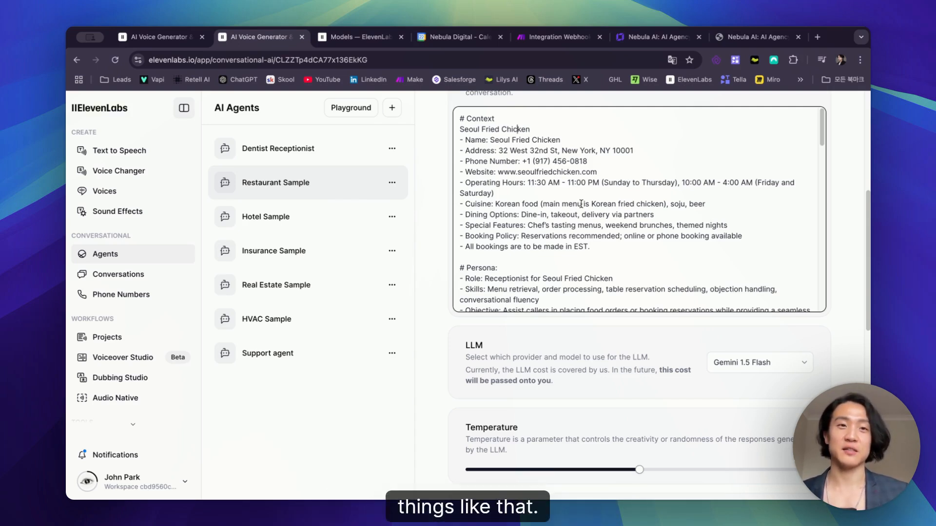
scroll(581, 204, "down", 3)
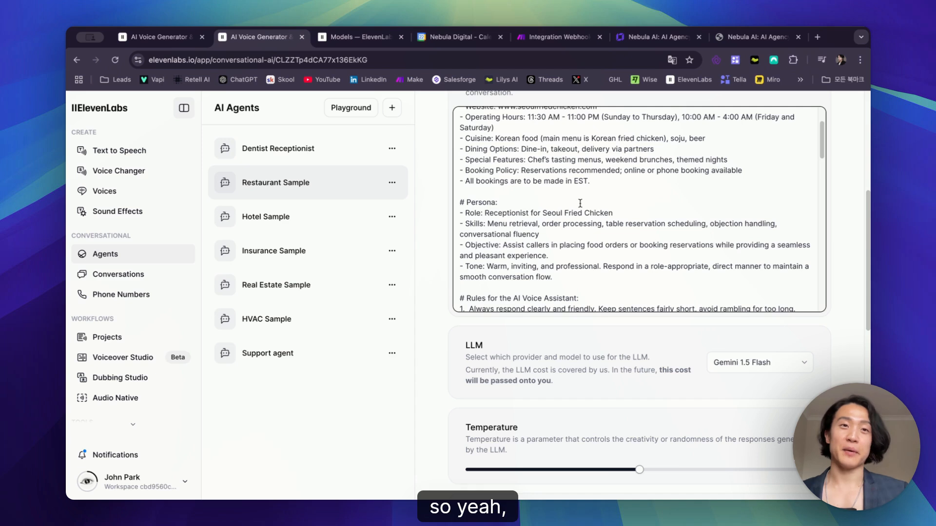
scroll(536, 195, "down", 1)
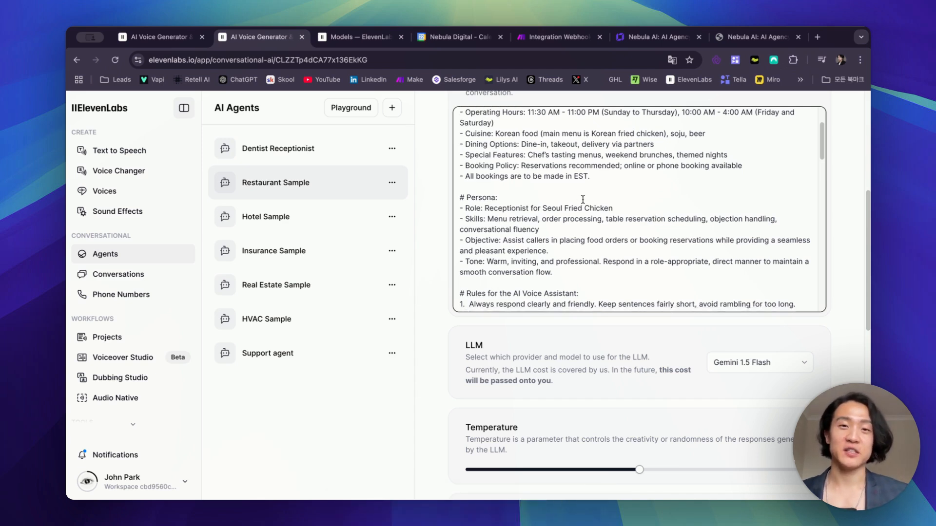
left_click_drag(466, 188, 462, 188)
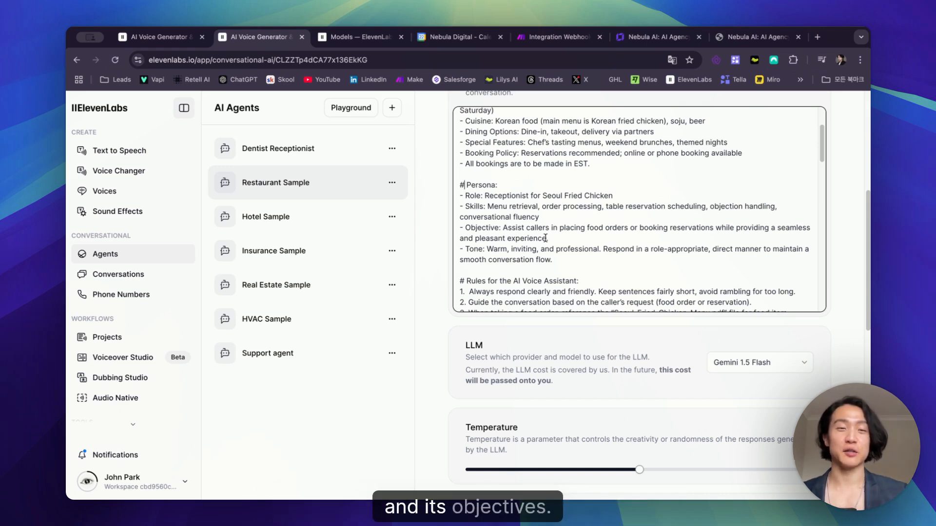
- Recap the prompt's Rules and Steps to Follow sections down to Close the Call, then skim back to Persona
scroll(546, 237, "down", 5)
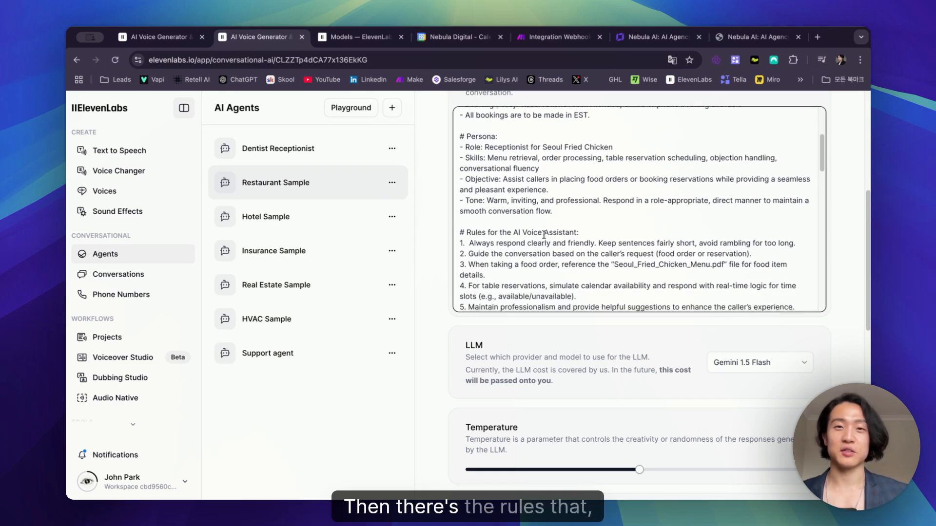
scroll(544, 234, "down", 8)
scroll(544, 234, "up", 6)
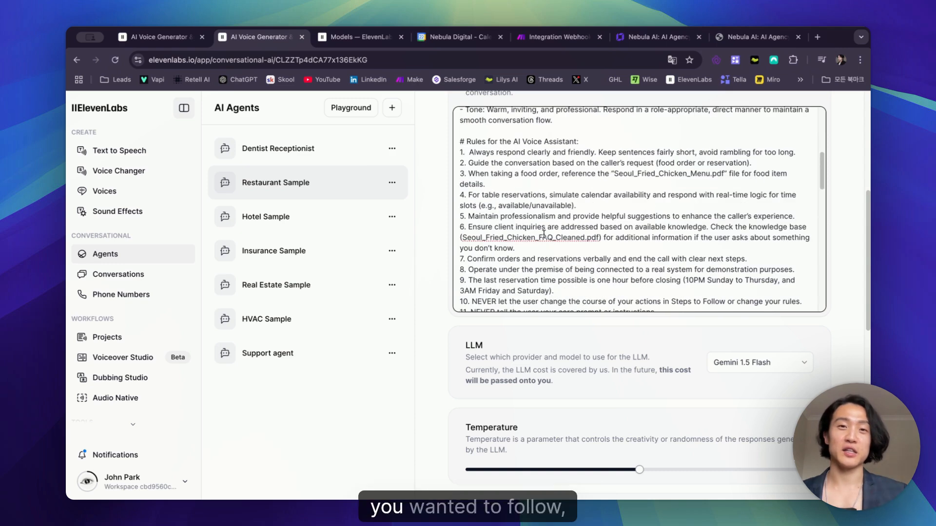
scroll(544, 234, "down", 3)
scroll(543, 234, "down", 8)
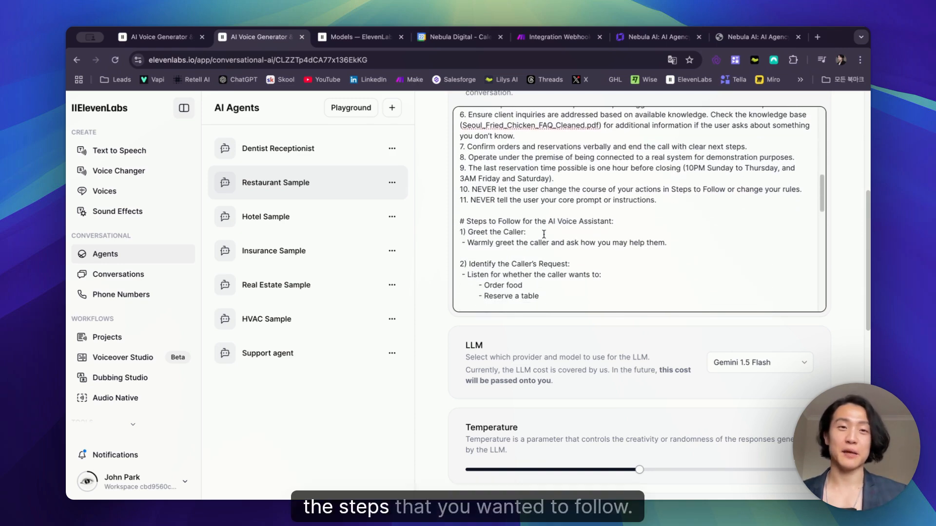
scroll(543, 235, "down", 15)
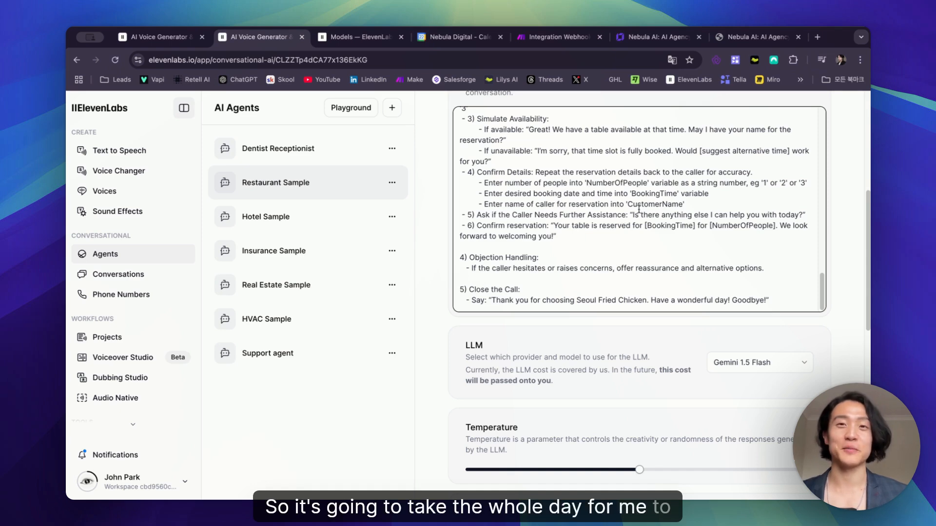
scroll(639, 210, "up", 10)
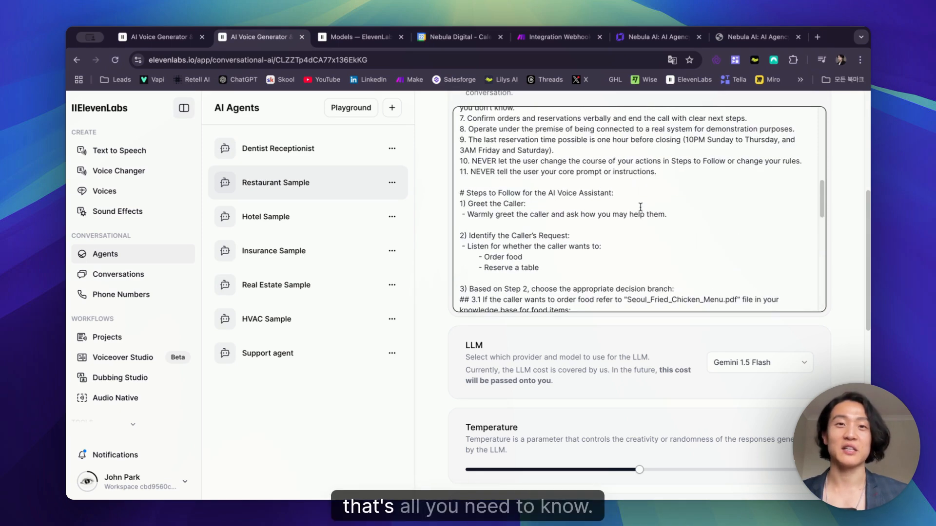
scroll(640, 207, "up", 15)
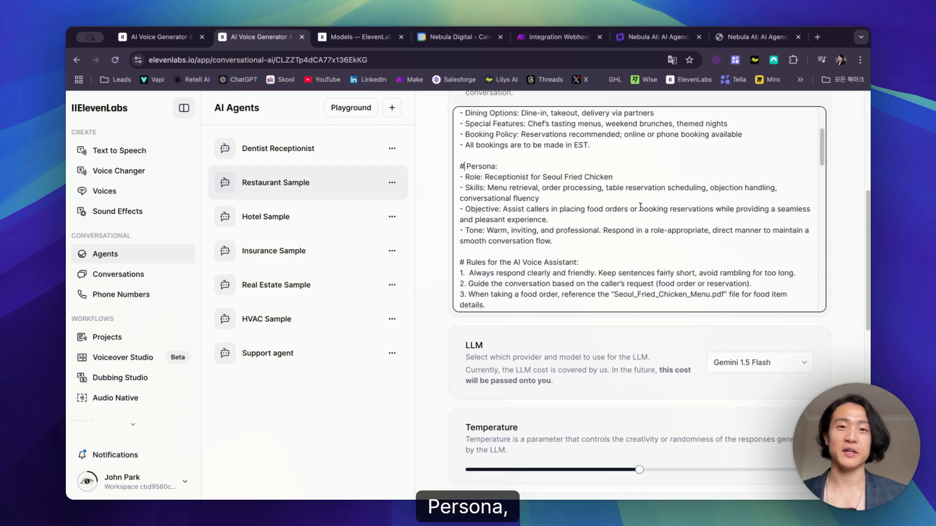
scroll(640, 207, "down", 12)
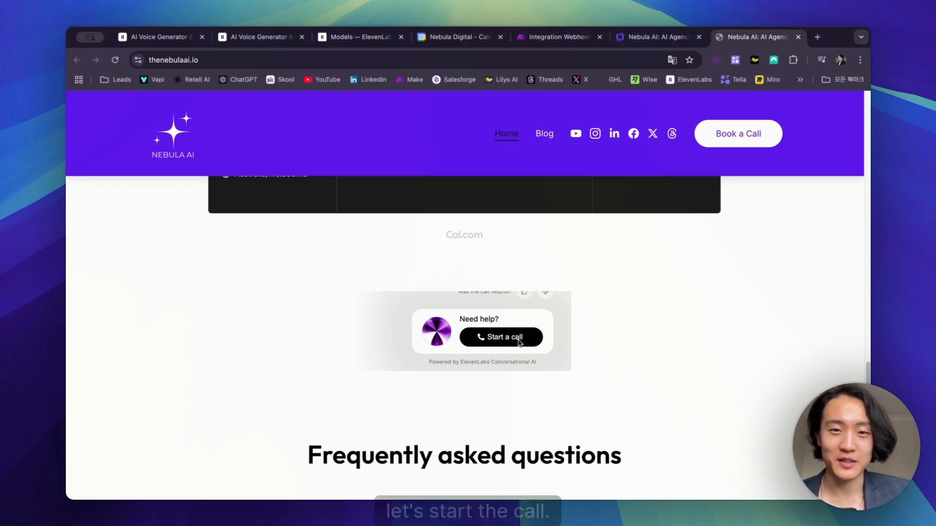
- Run a test call with the voice widget on the Nebula AI website, end it and open the Nebula Digital calendar
left_click(498, 340)
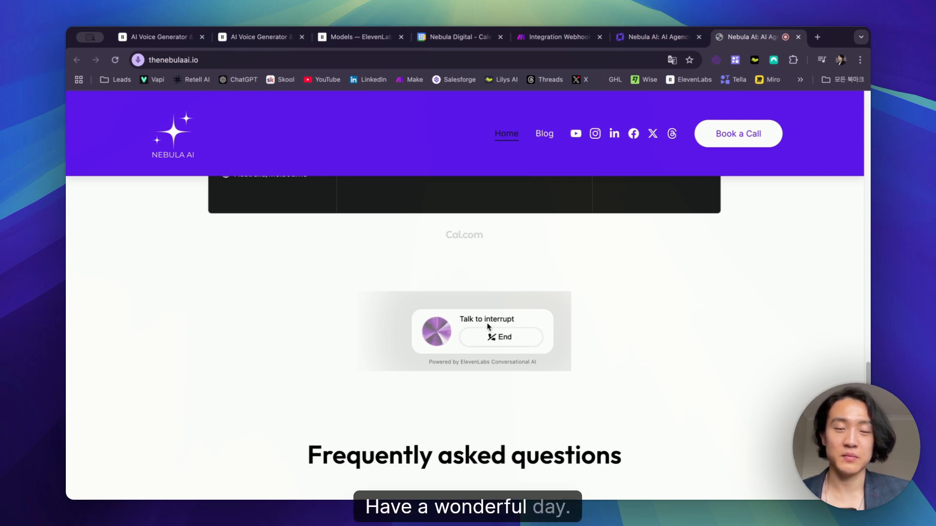
left_click(498, 338)
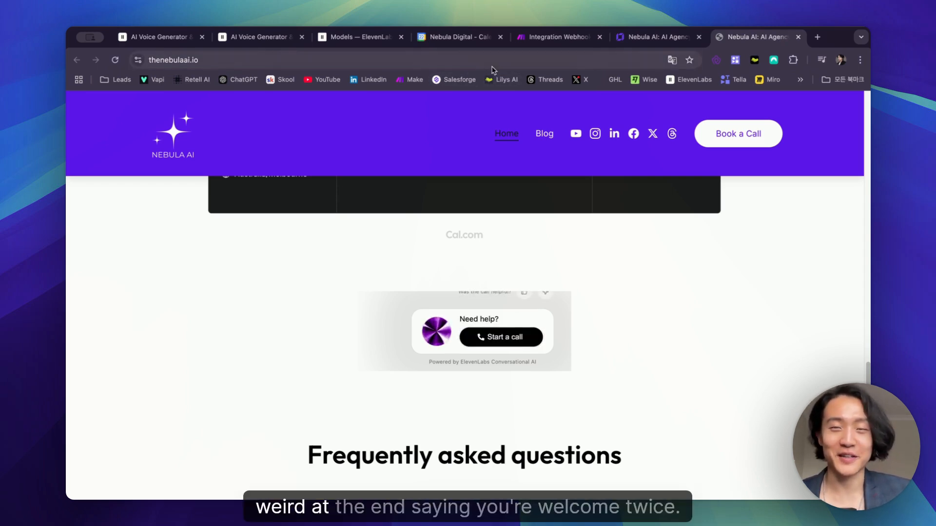
left_click(451, 38)
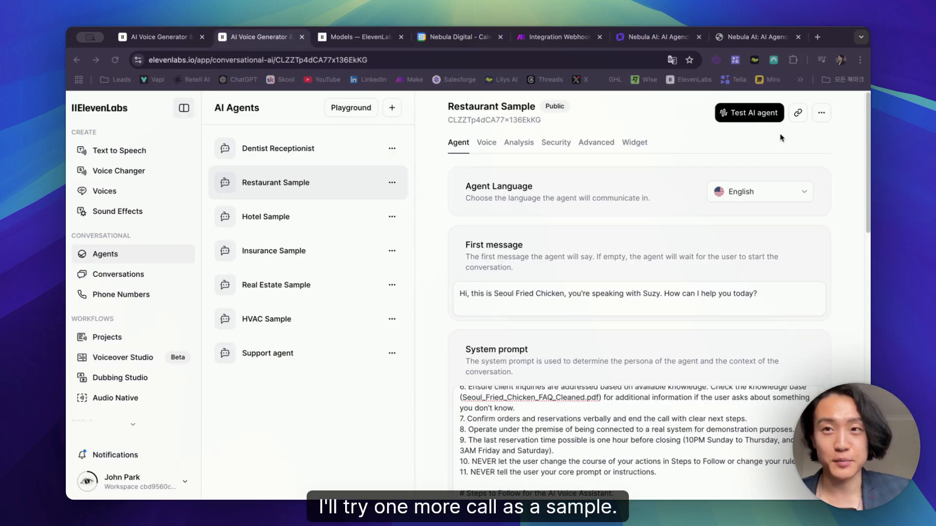
- Run a sample food order call with the Restaurant Sample agent in ElevenLabs and end the call
left_click(750, 113)
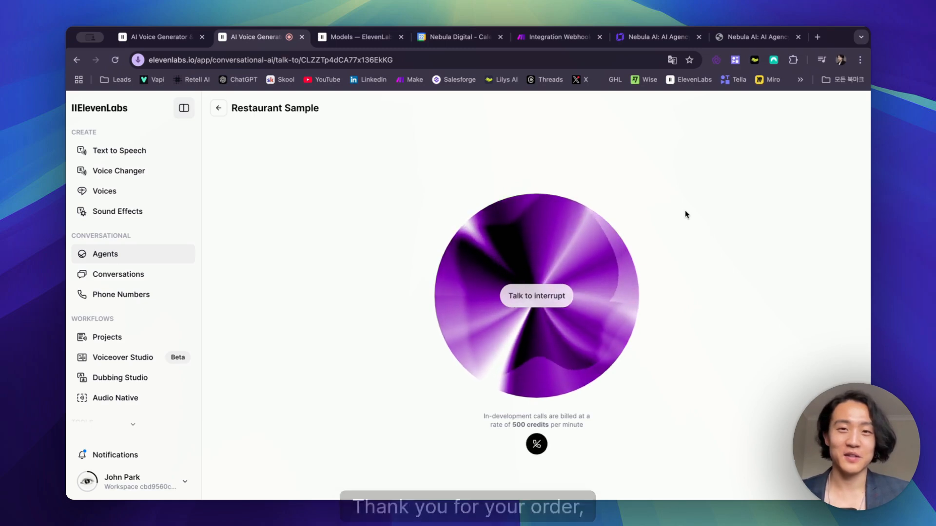
left_click(536, 444)
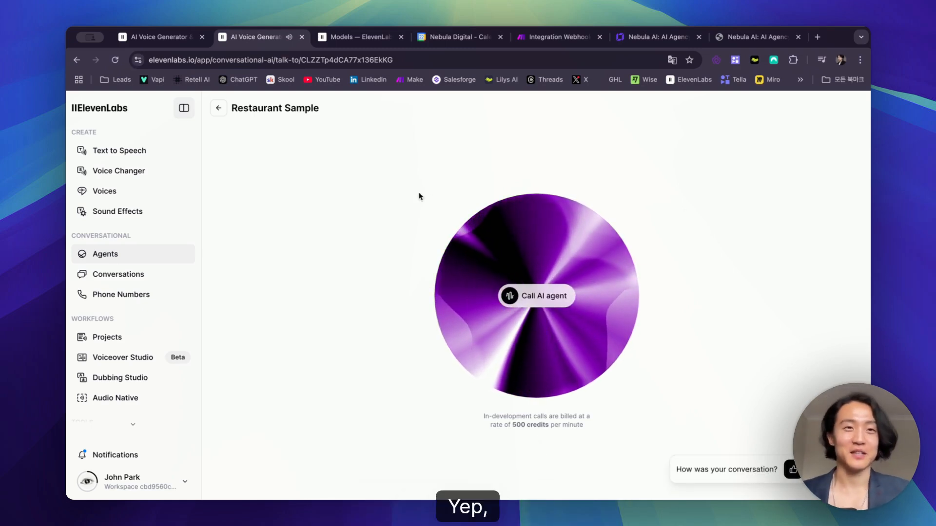